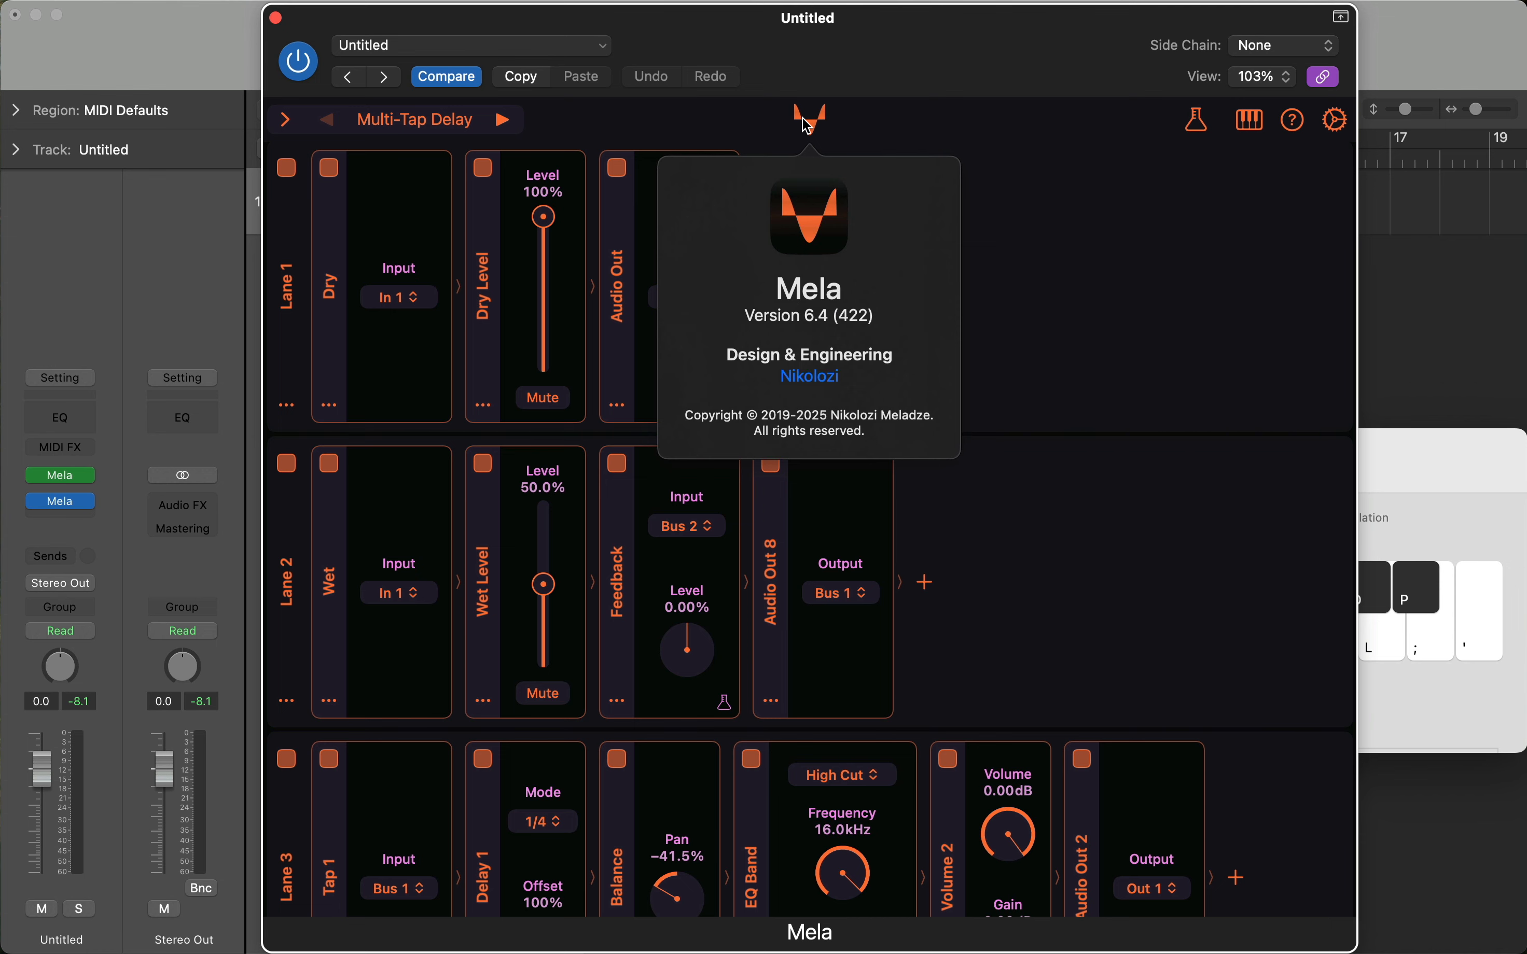
# Close the version information and look through all lanes of the Multi-Tap Delay preset, from the dry signal to the feedback tap
pyautogui.click(1071, 215)
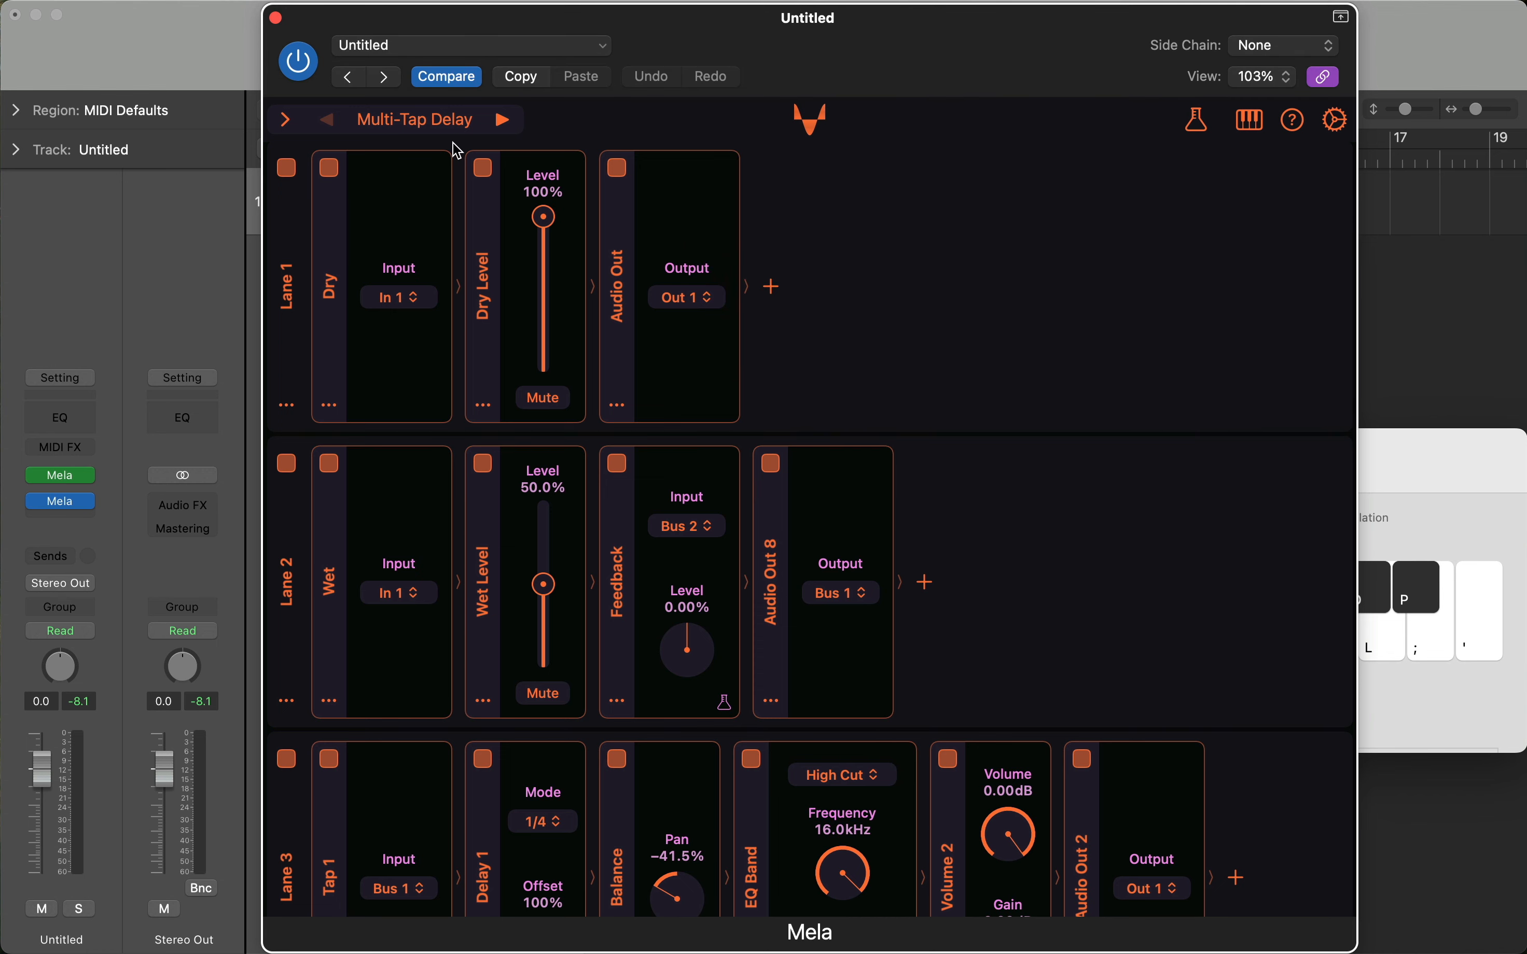
pyautogui.scroll(-3, 861, 428)
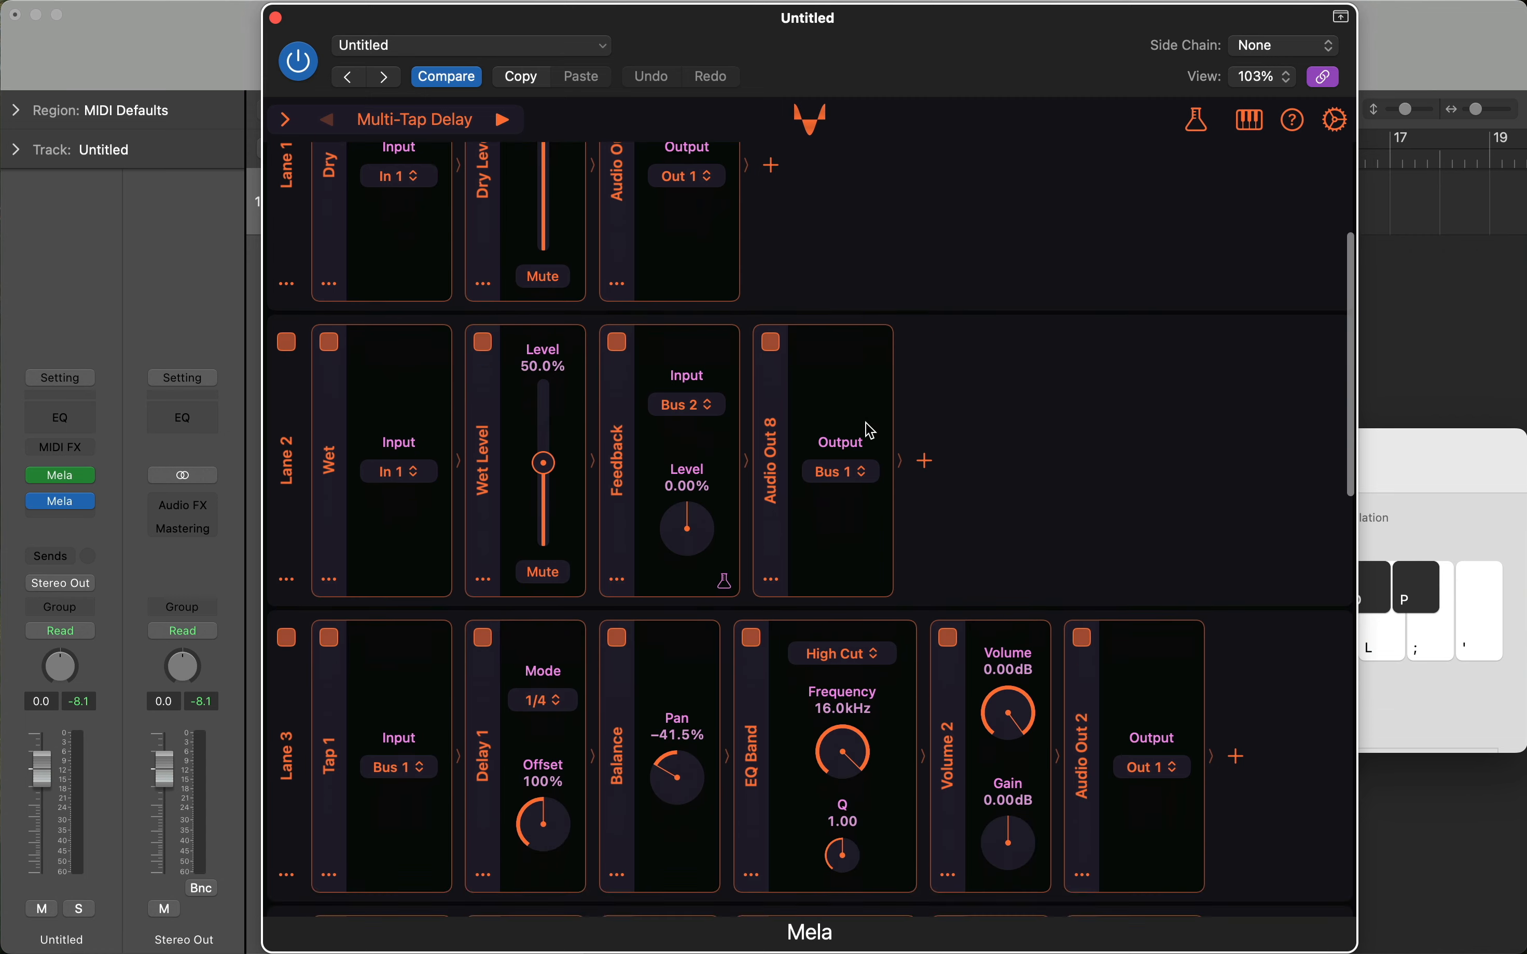
pyautogui.scroll(-15, 871, 431)
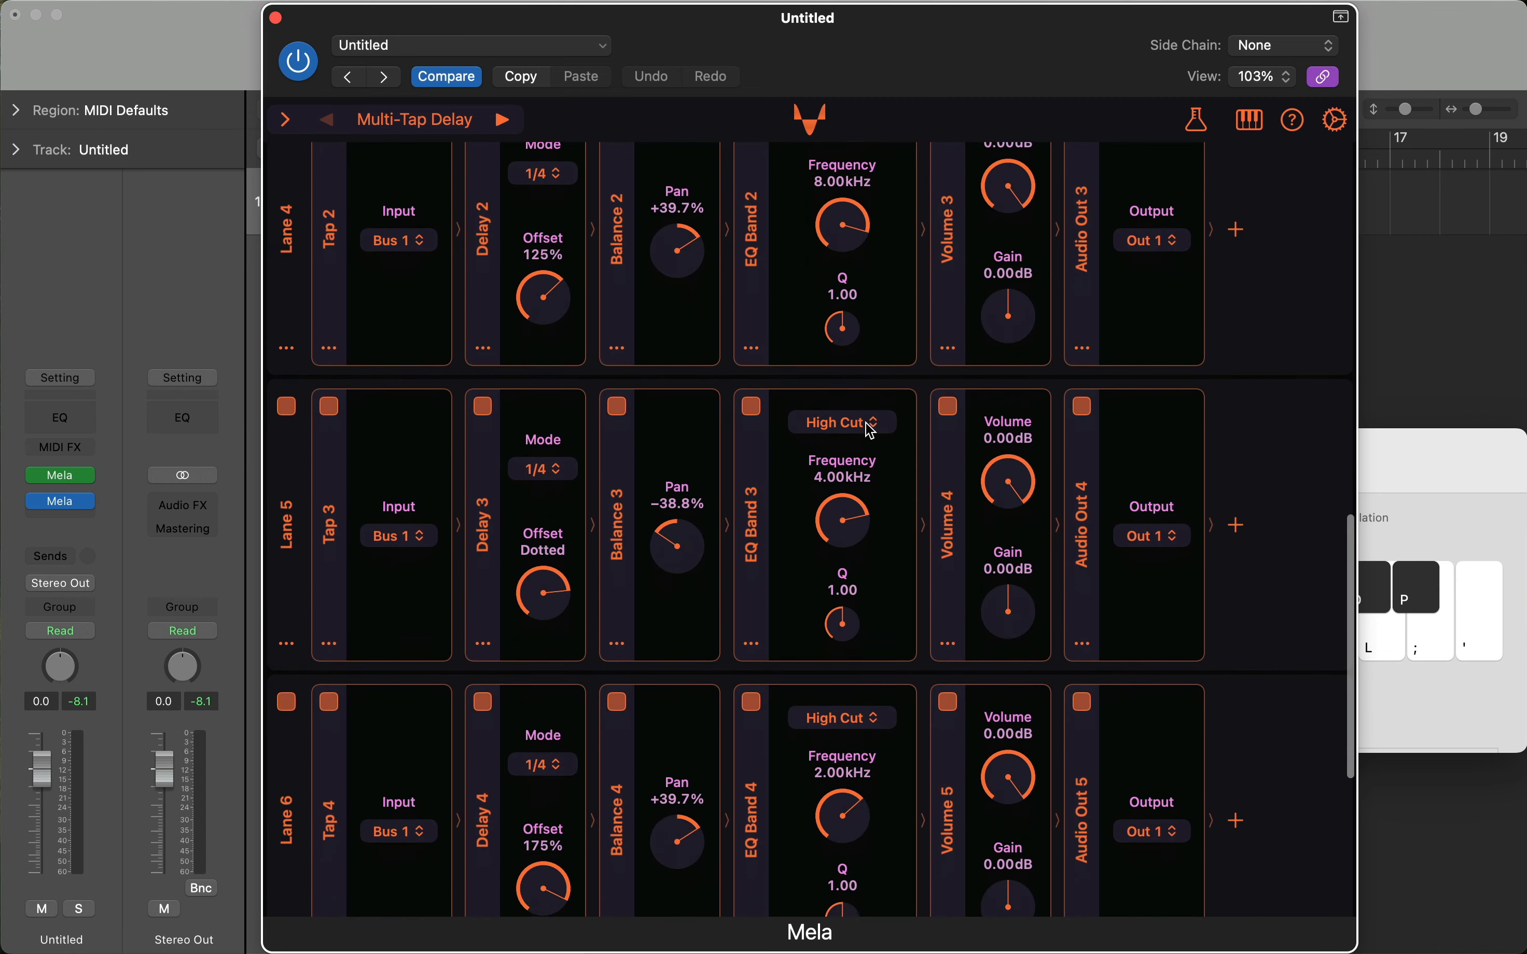
pyautogui.scroll(-7, 870, 431)
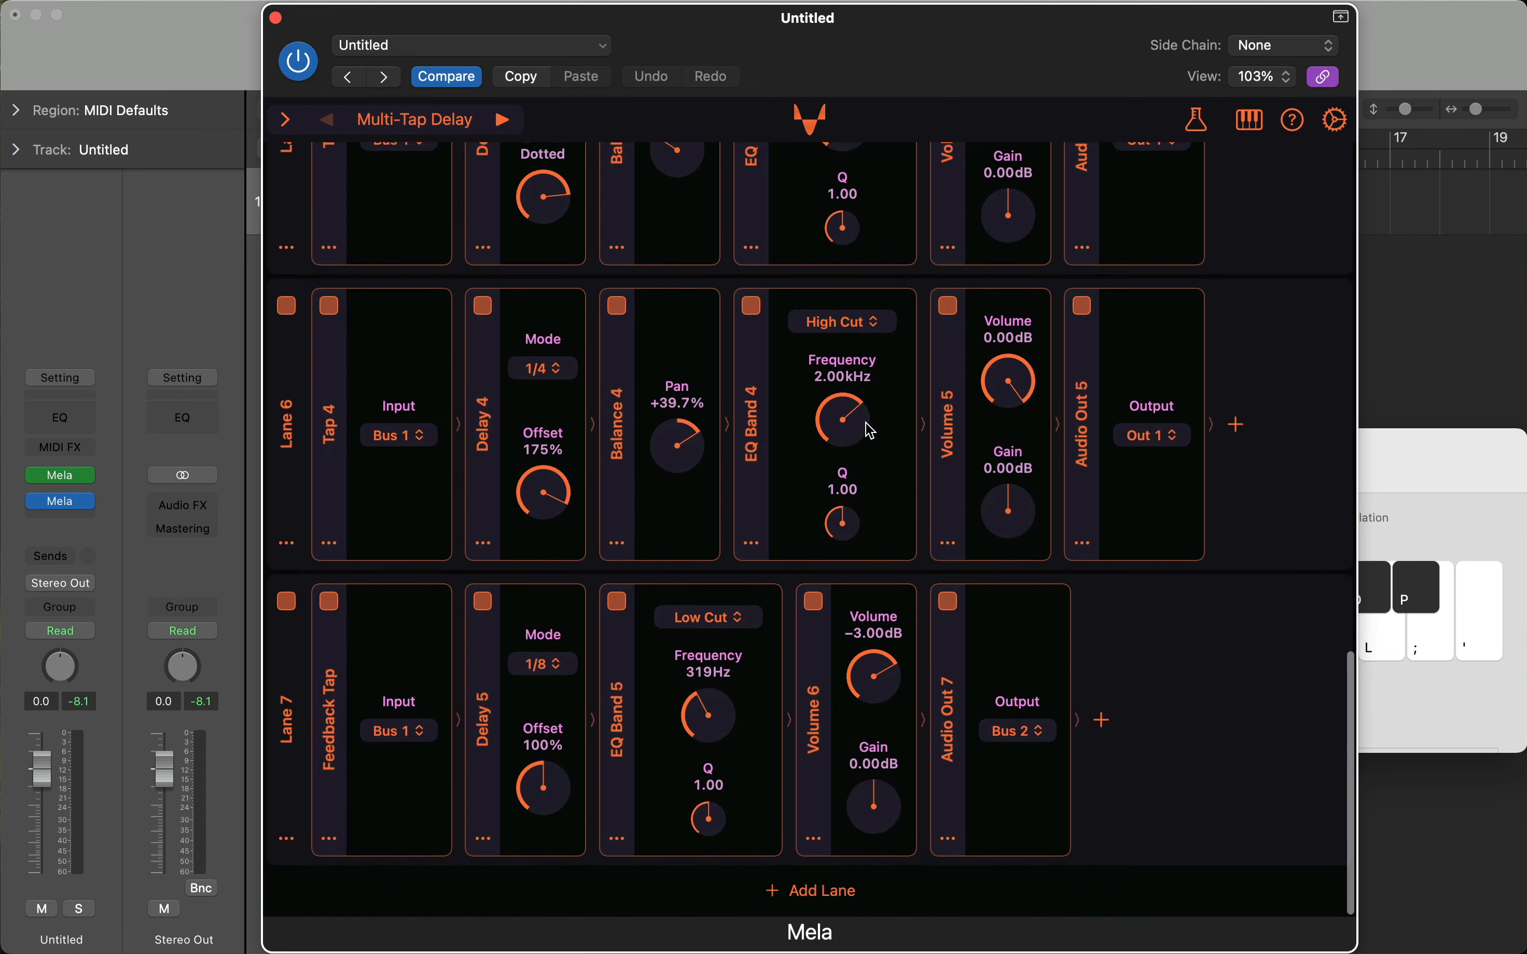
pyautogui.scroll(20, 871, 431)
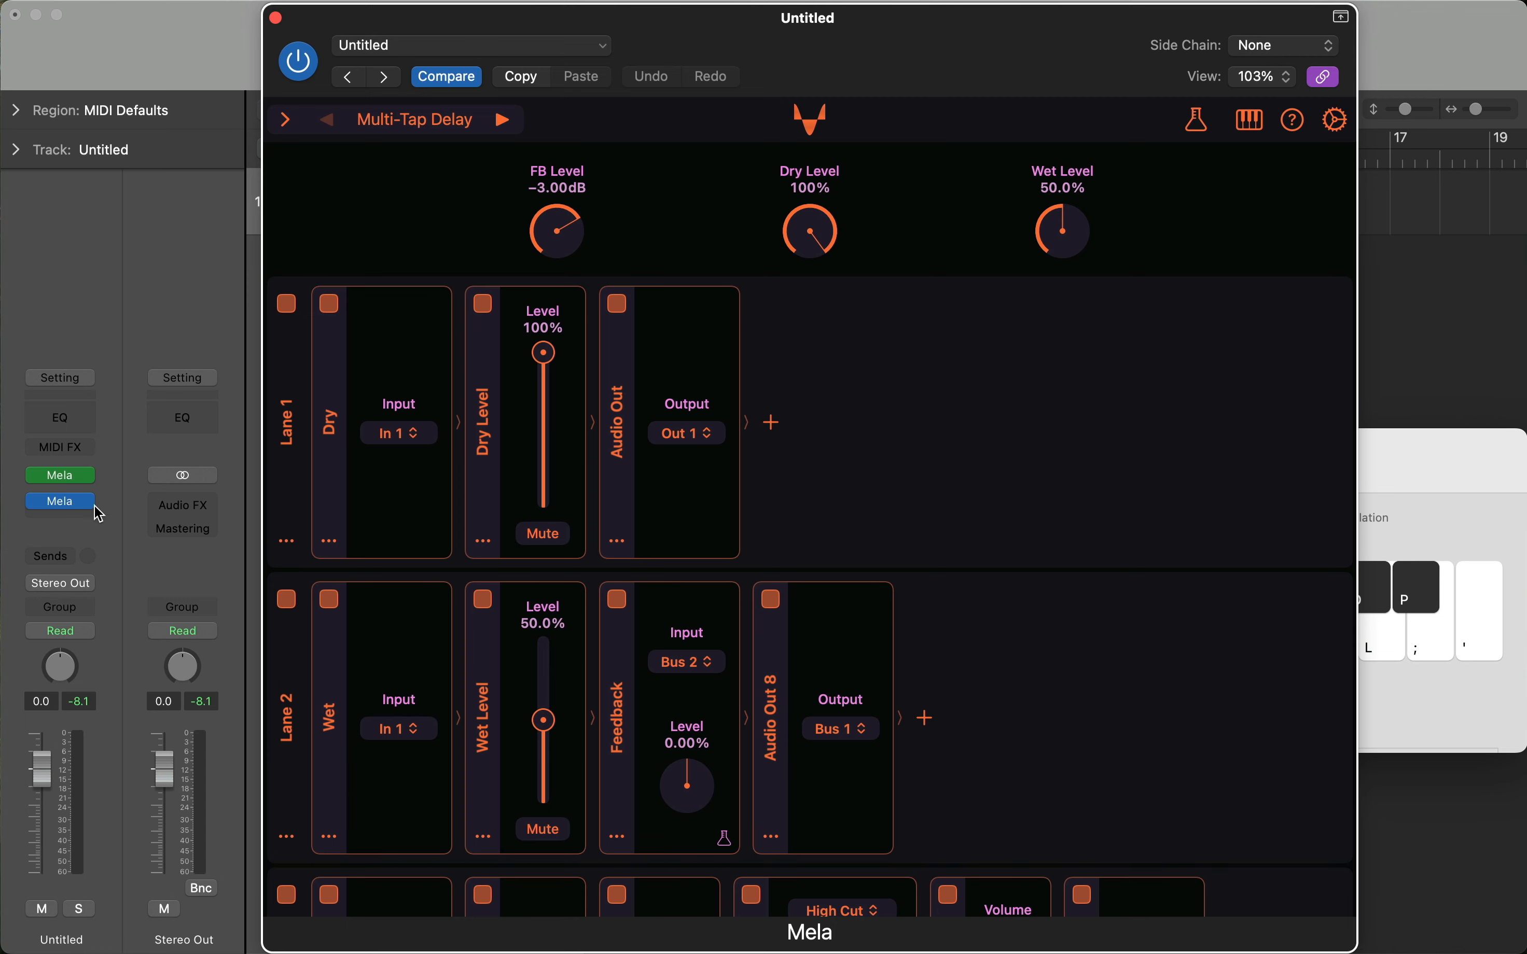
# View the Mela instrument on the Untitled track, and reopen the Mela Multi-Tap Delay effect, placing its window beside the channel strips
pyautogui.click(62, 476)
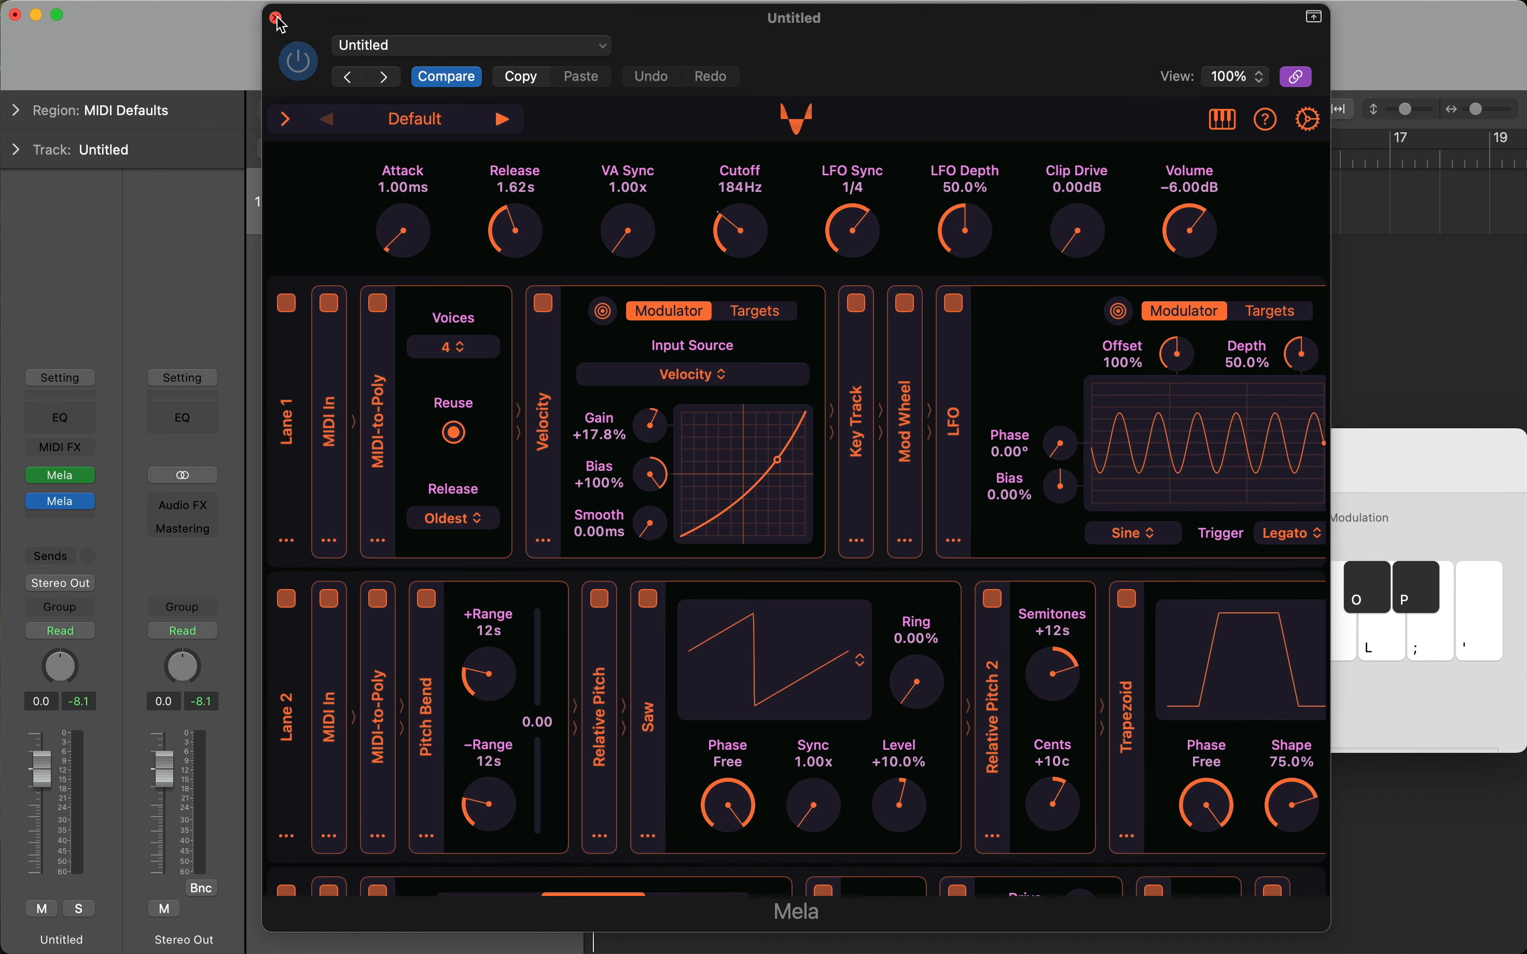
pyautogui.click(61, 505)
pyautogui.click(61, 503)
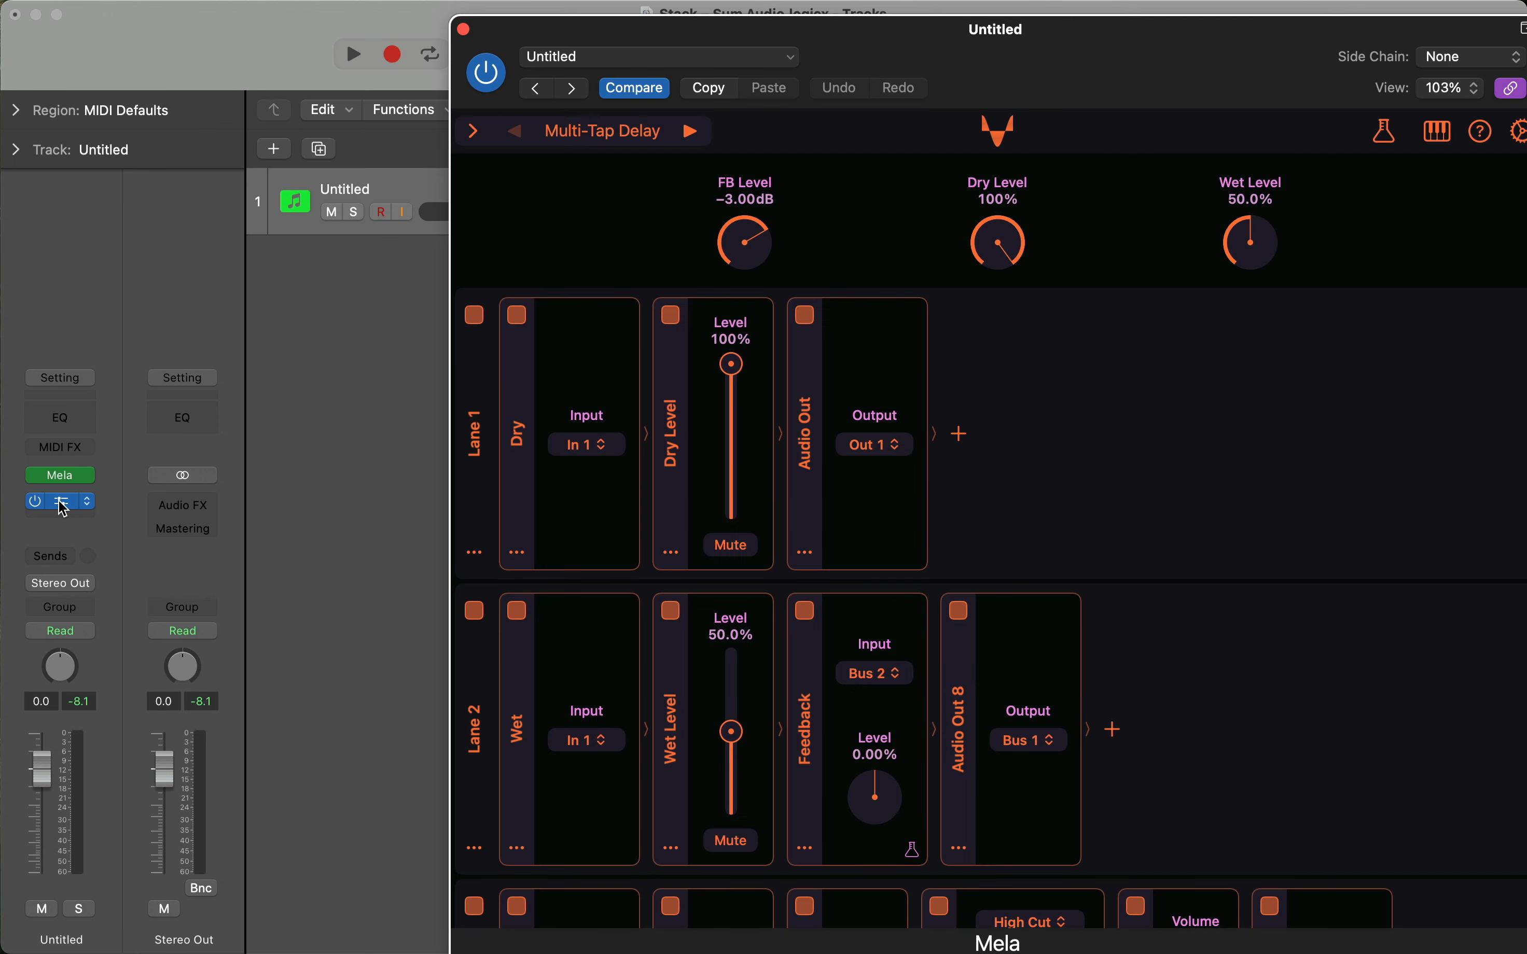
pyautogui.moveTo(1088, 60); pyautogui.dragTo(896, 61)
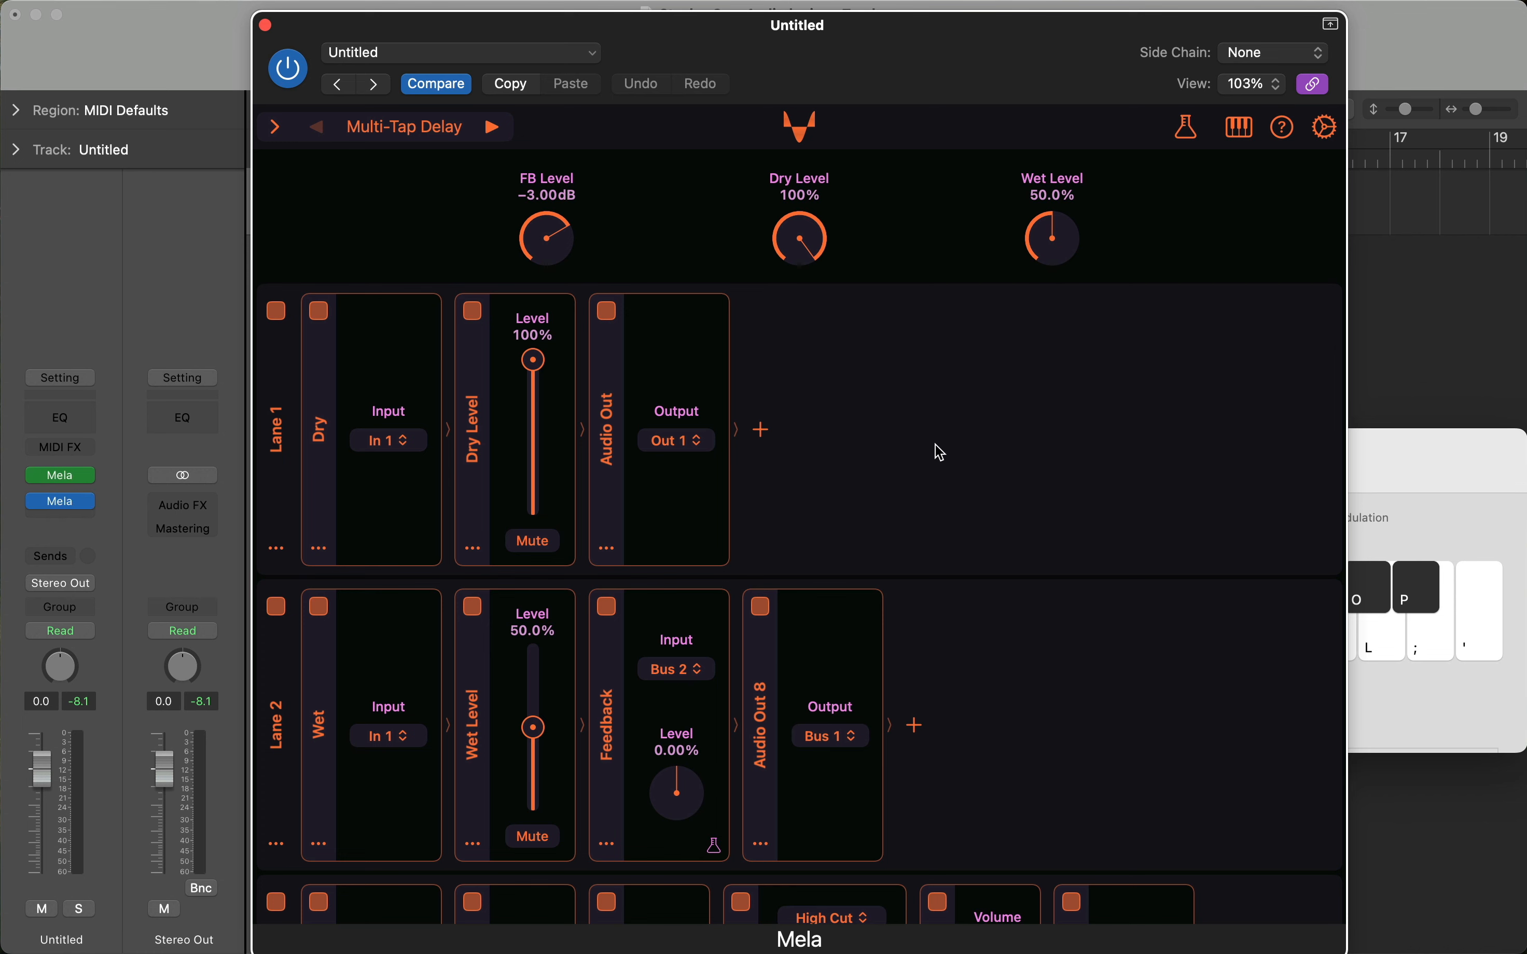
pyautogui.moveTo(941, 72); pyautogui.dragTo(929, 65)
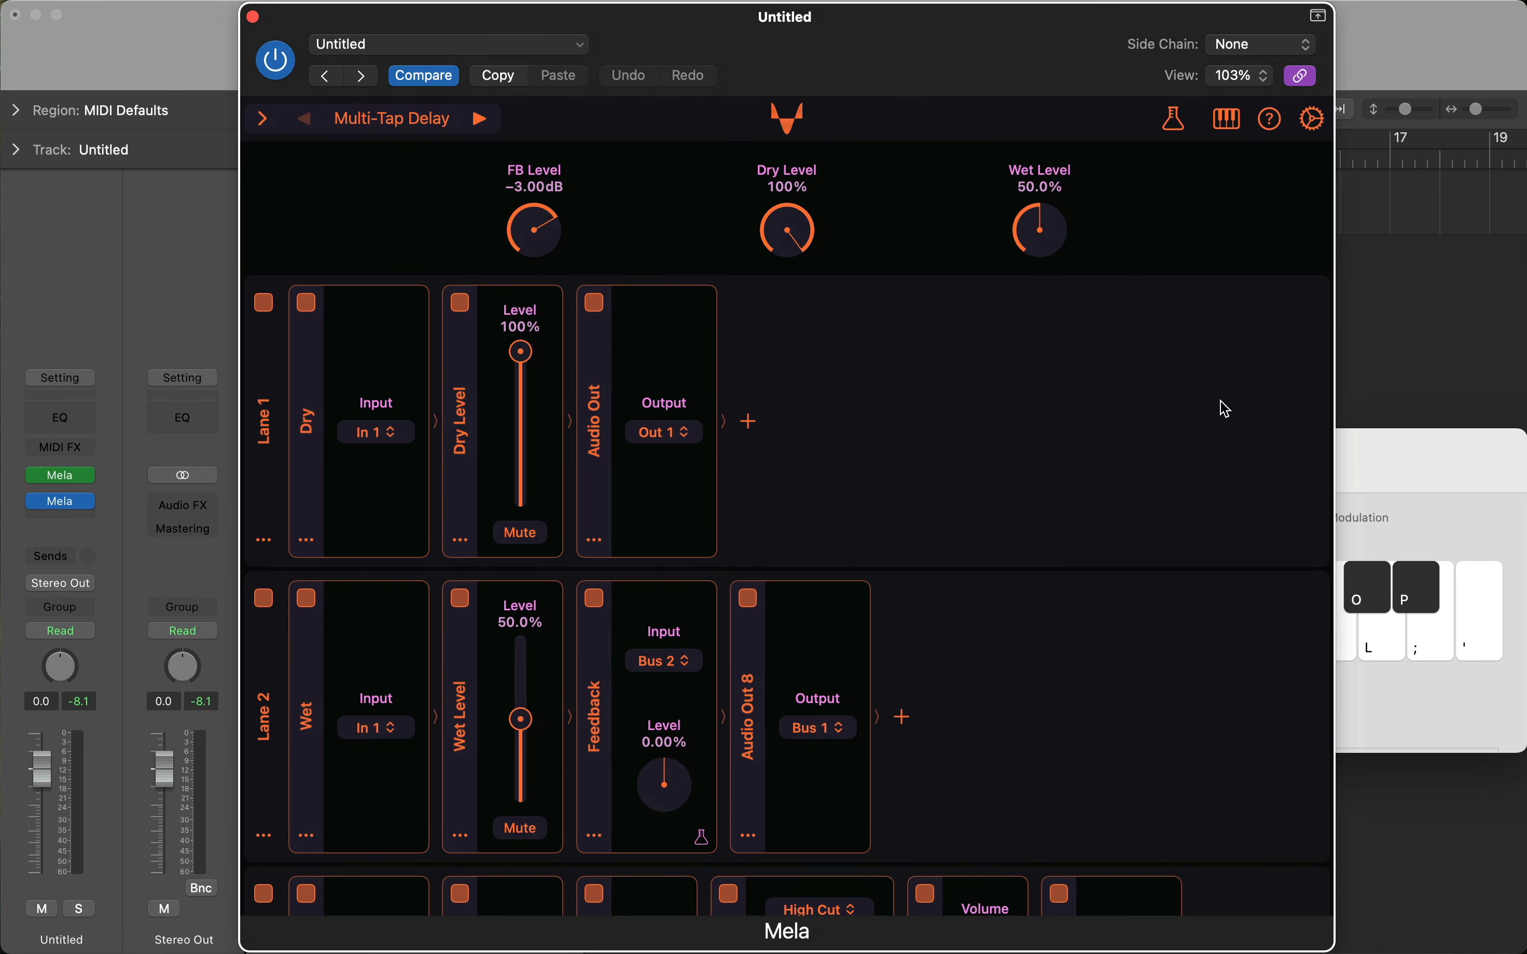
# Play a test note with Musical Typing to audition the delay, and return to the Multi-Tap Delay effect
pyautogui.click(1452, 530)
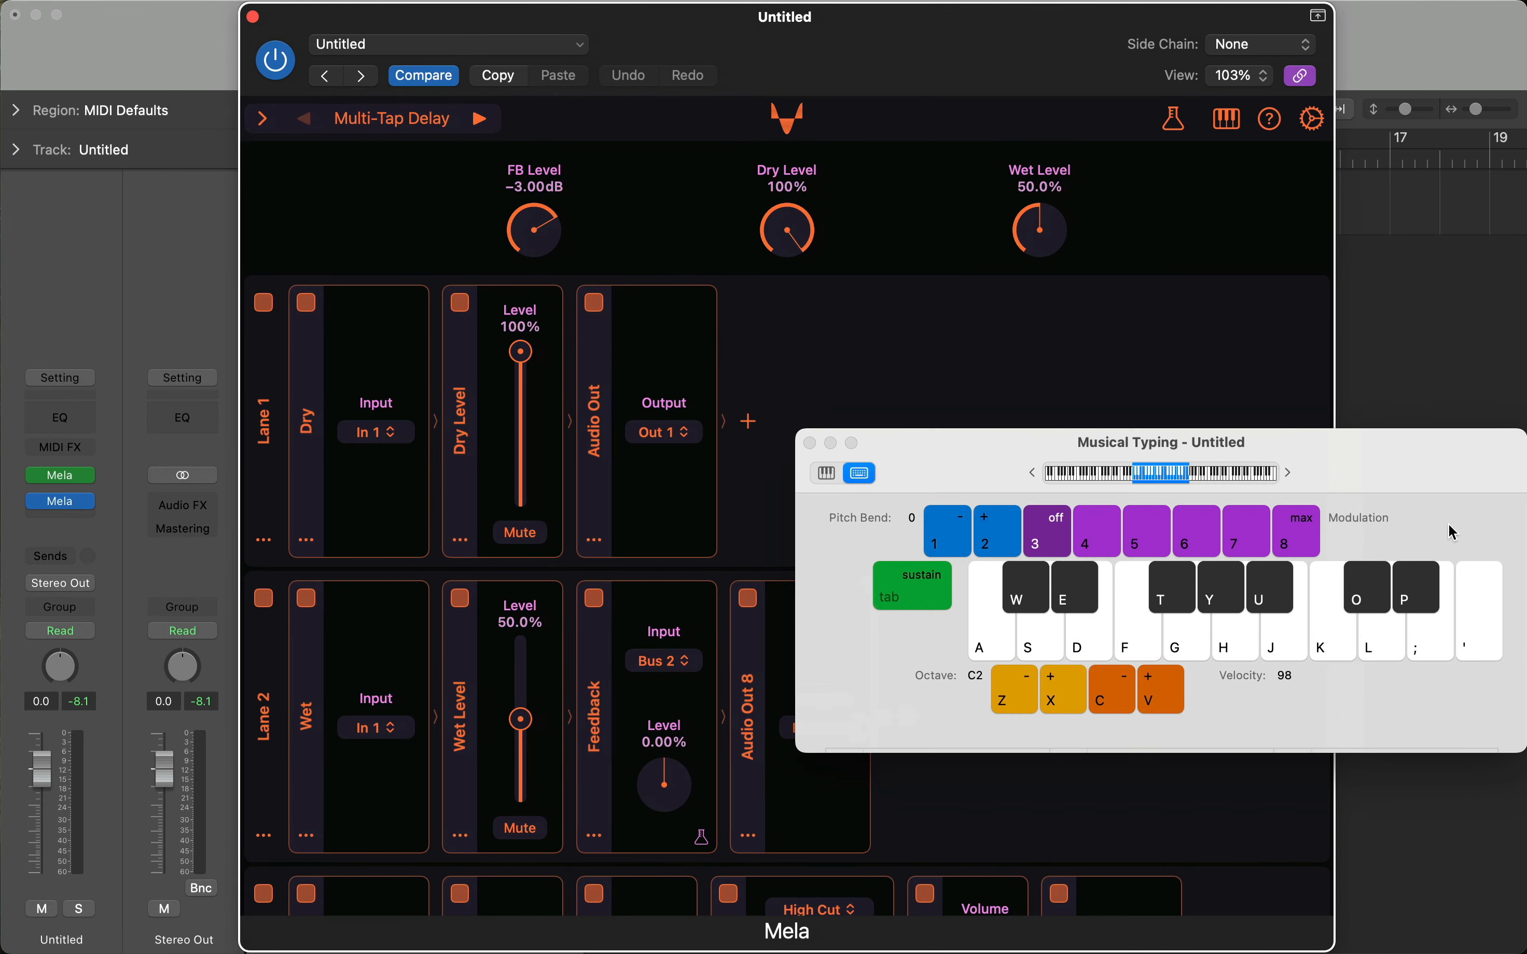
pyautogui.click(998, 647)
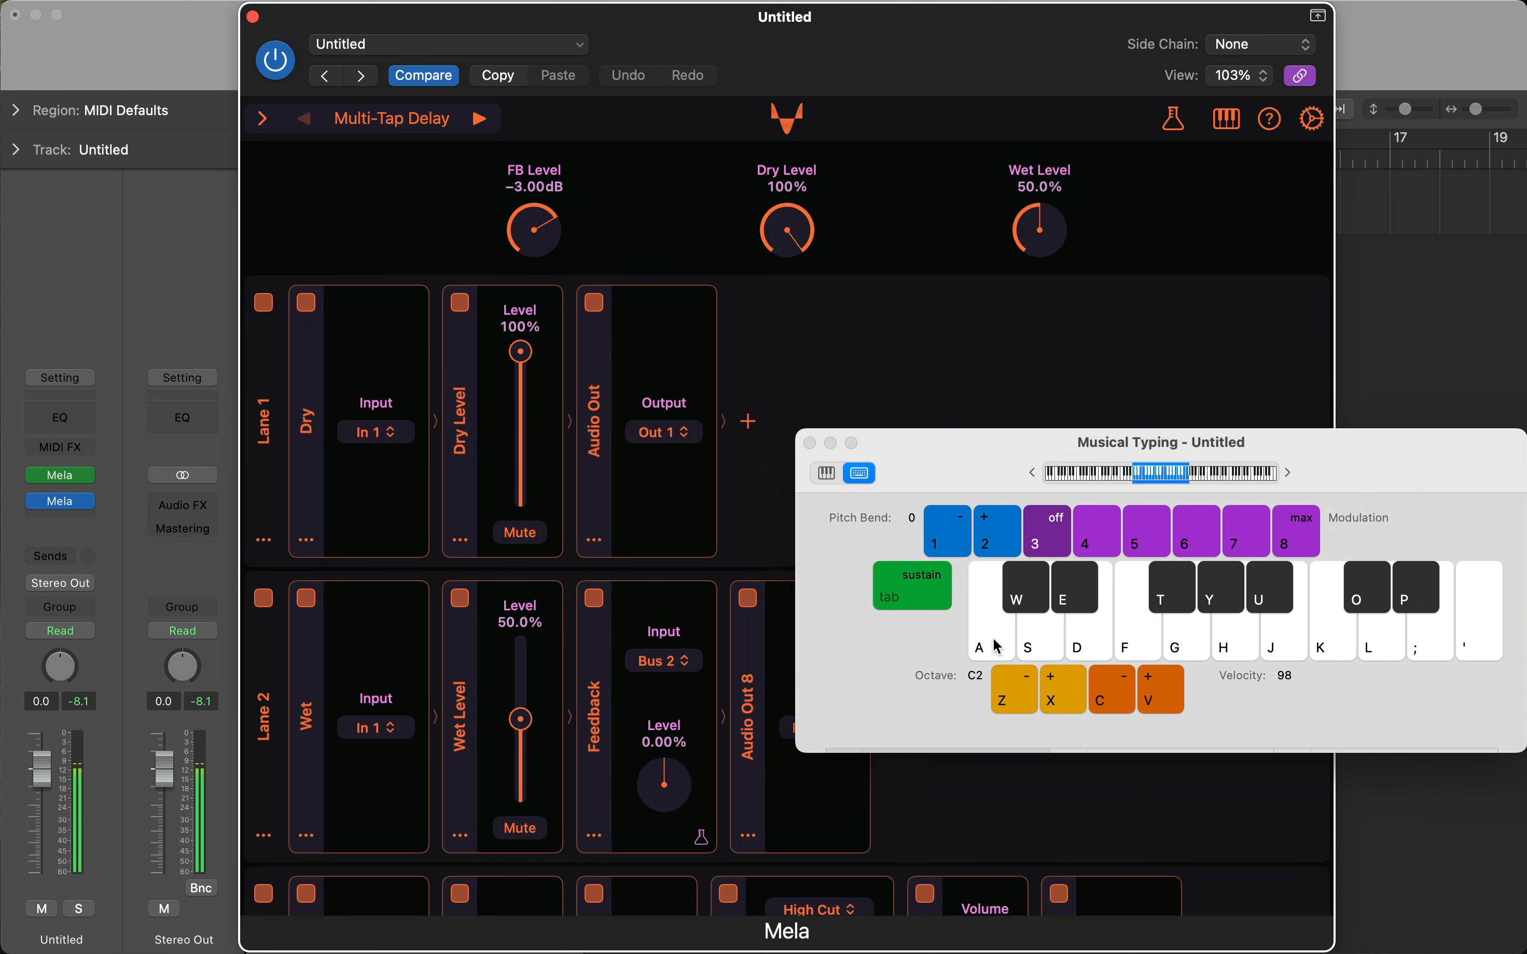
pyautogui.click(1006, 299)
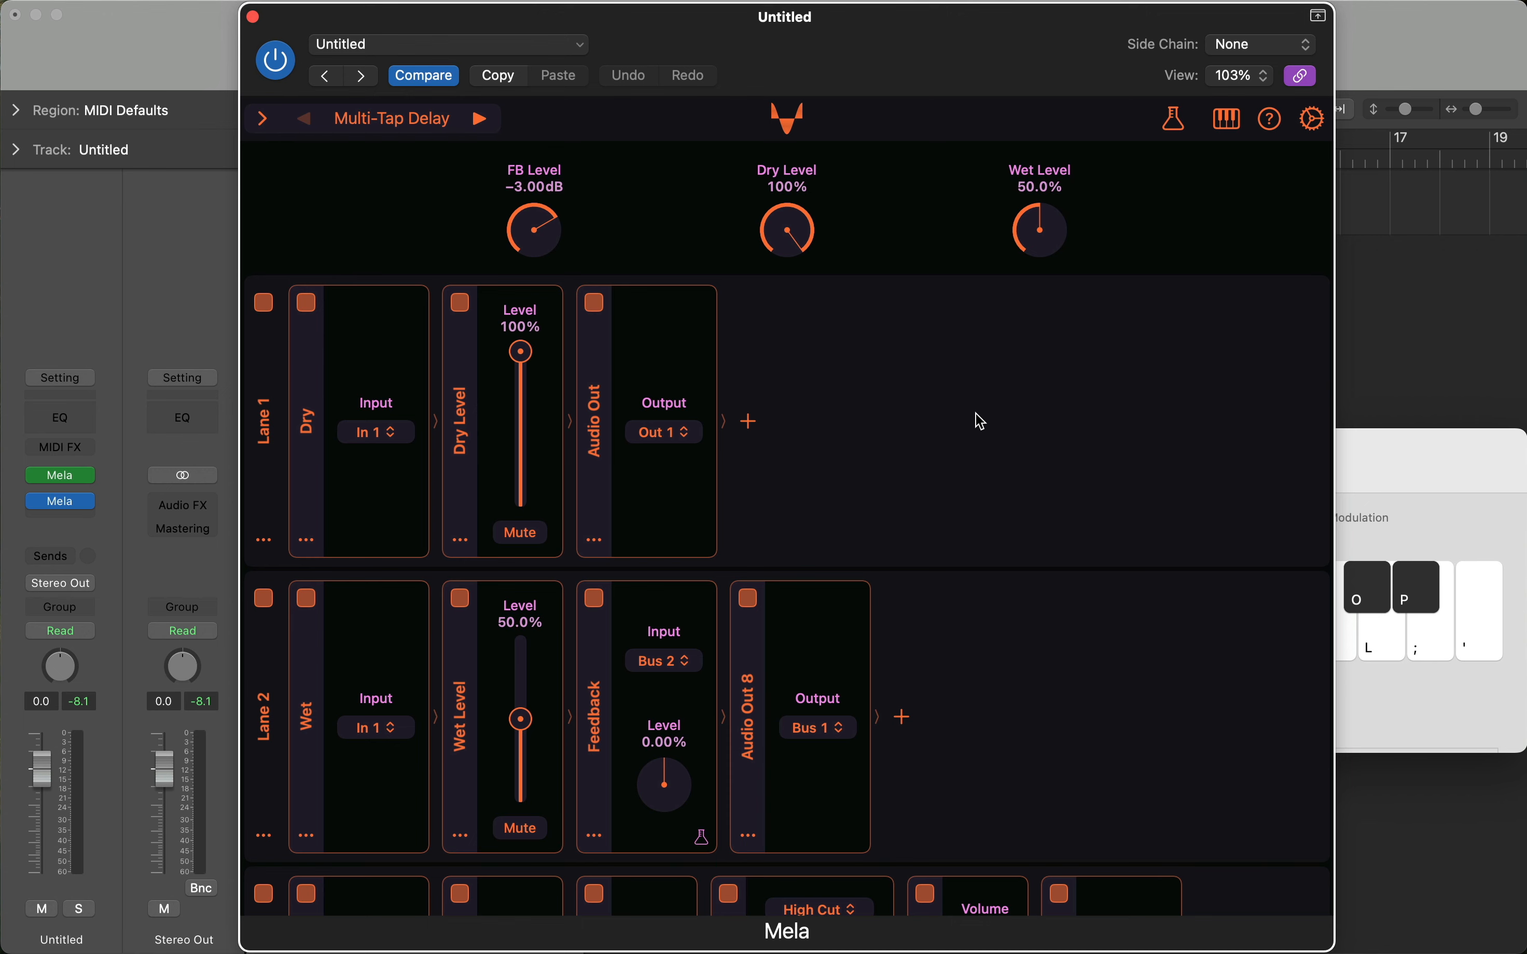
# Examine the preset's signal routing through the dry, wet, four tap and feedback lanes, including their bus inputs and outputs
pyautogui.scroll(-2, 880, 443)
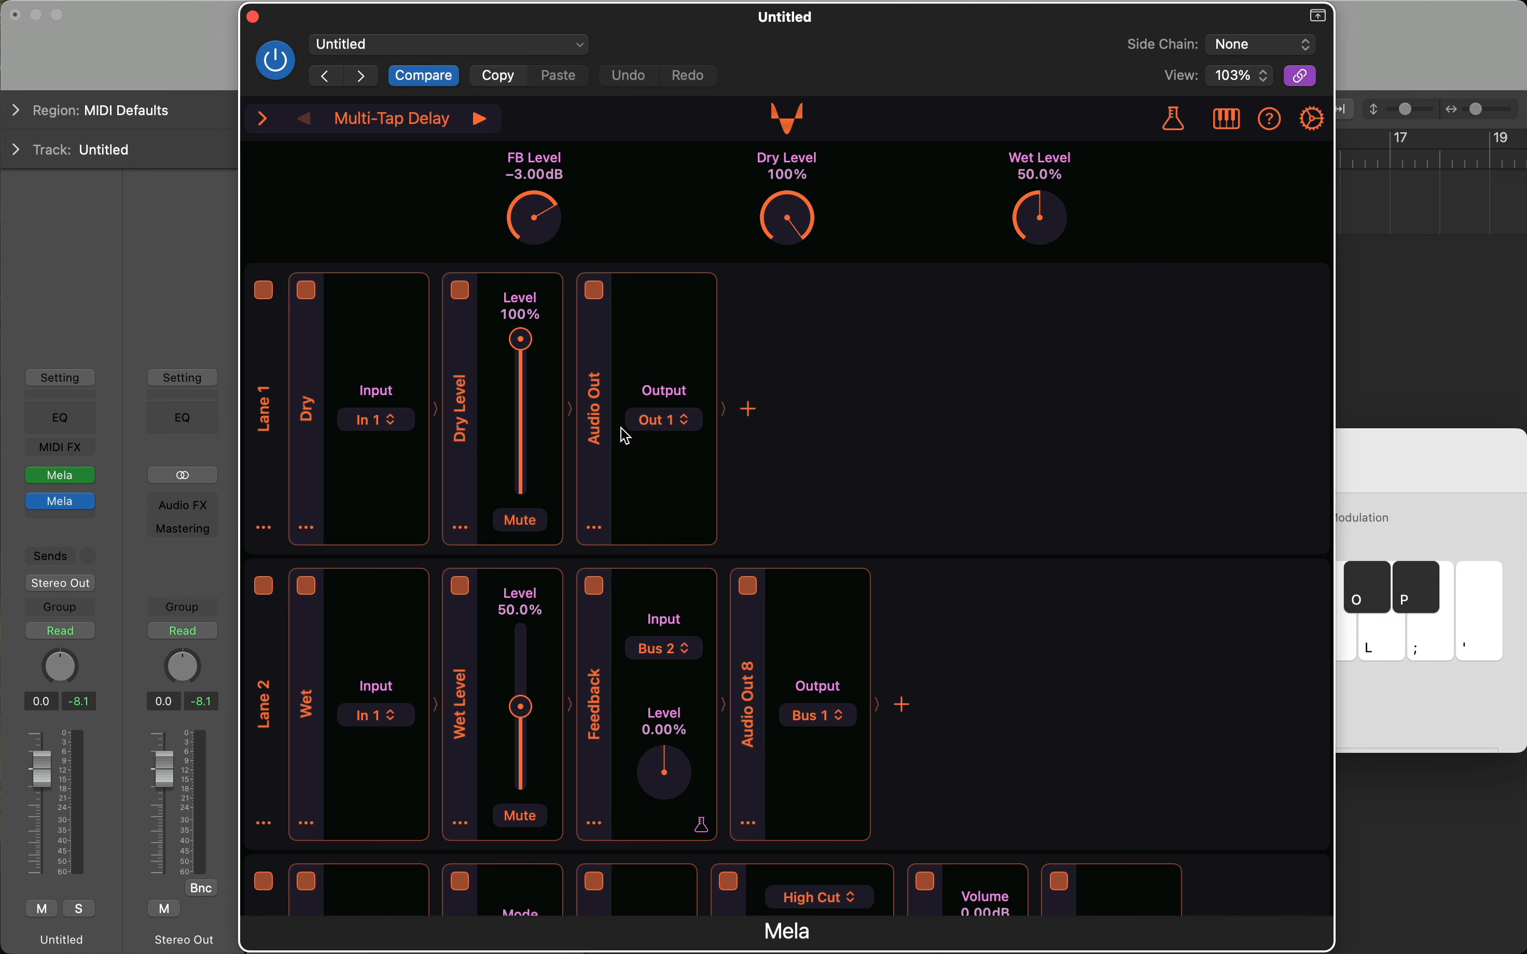
pyautogui.scroll(-3, 860, 434)
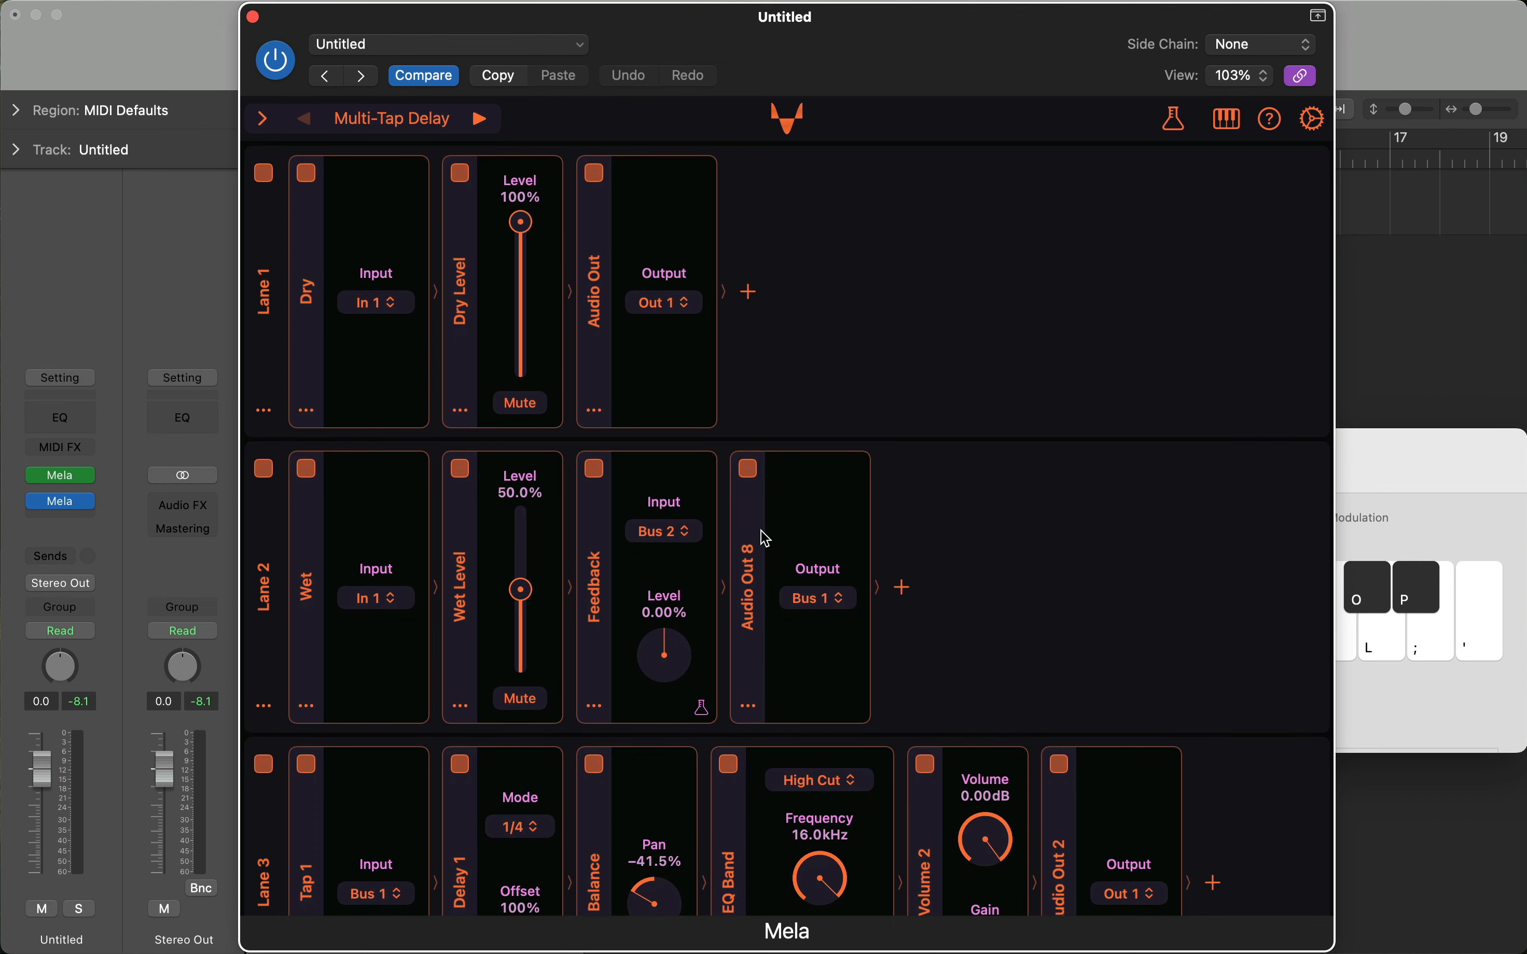
pyautogui.scroll(-5, 839, 571)
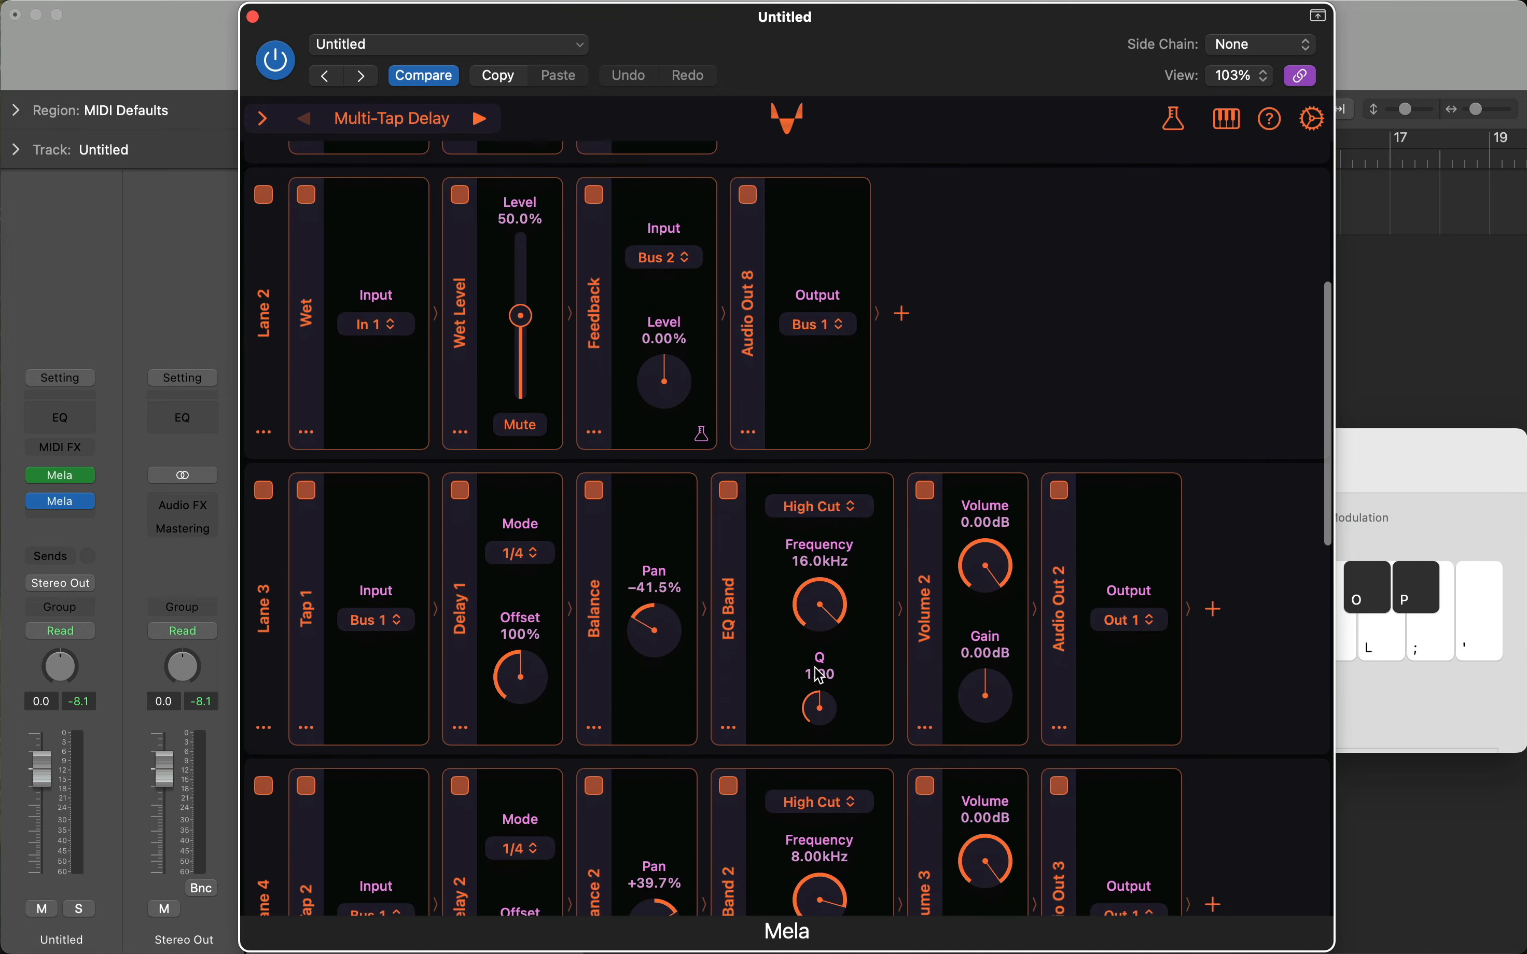
pyautogui.scroll(-3, 831, 552)
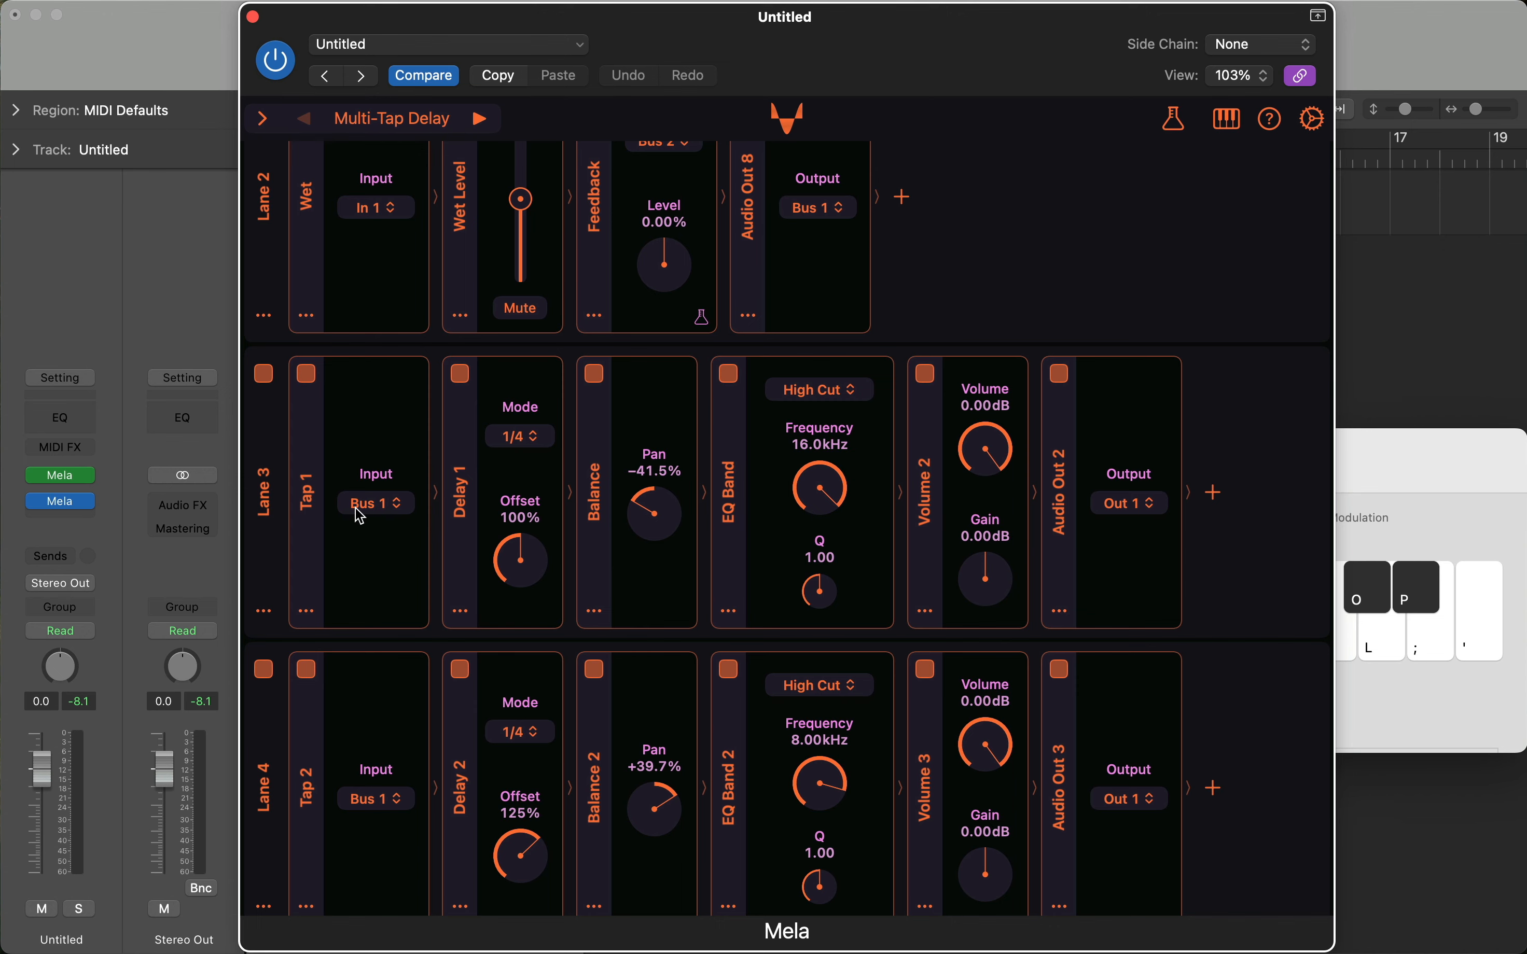
pyautogui.scroll(-2, 391, 539)
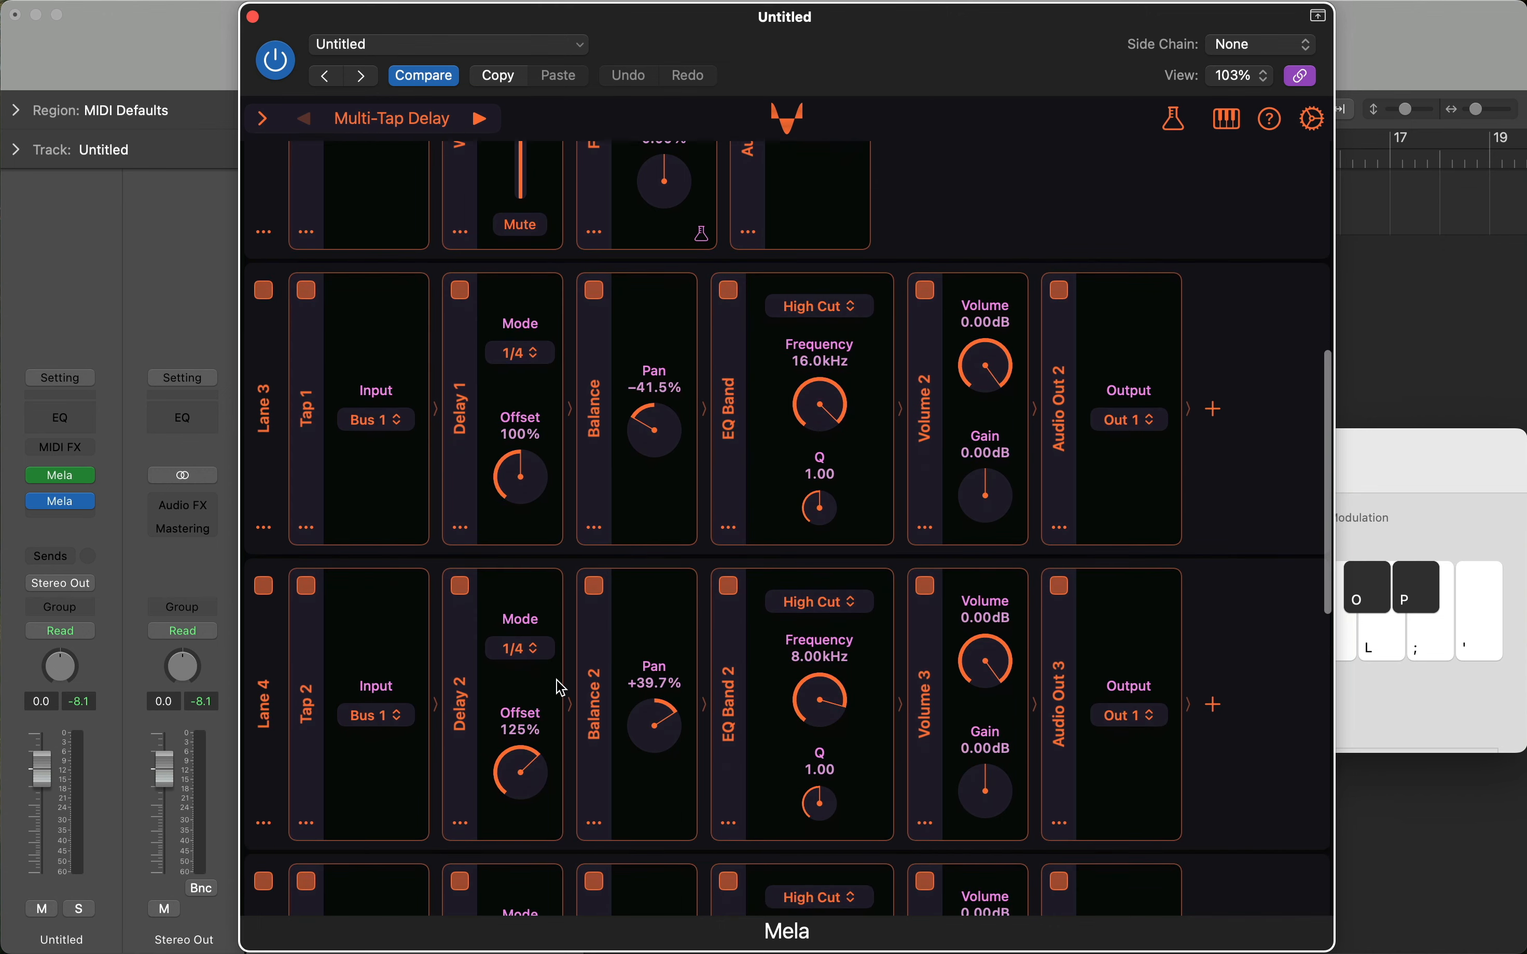
pyautogui.scroll(-5, 528, 698)
pyautogui.scroll(-6, 532, 721)
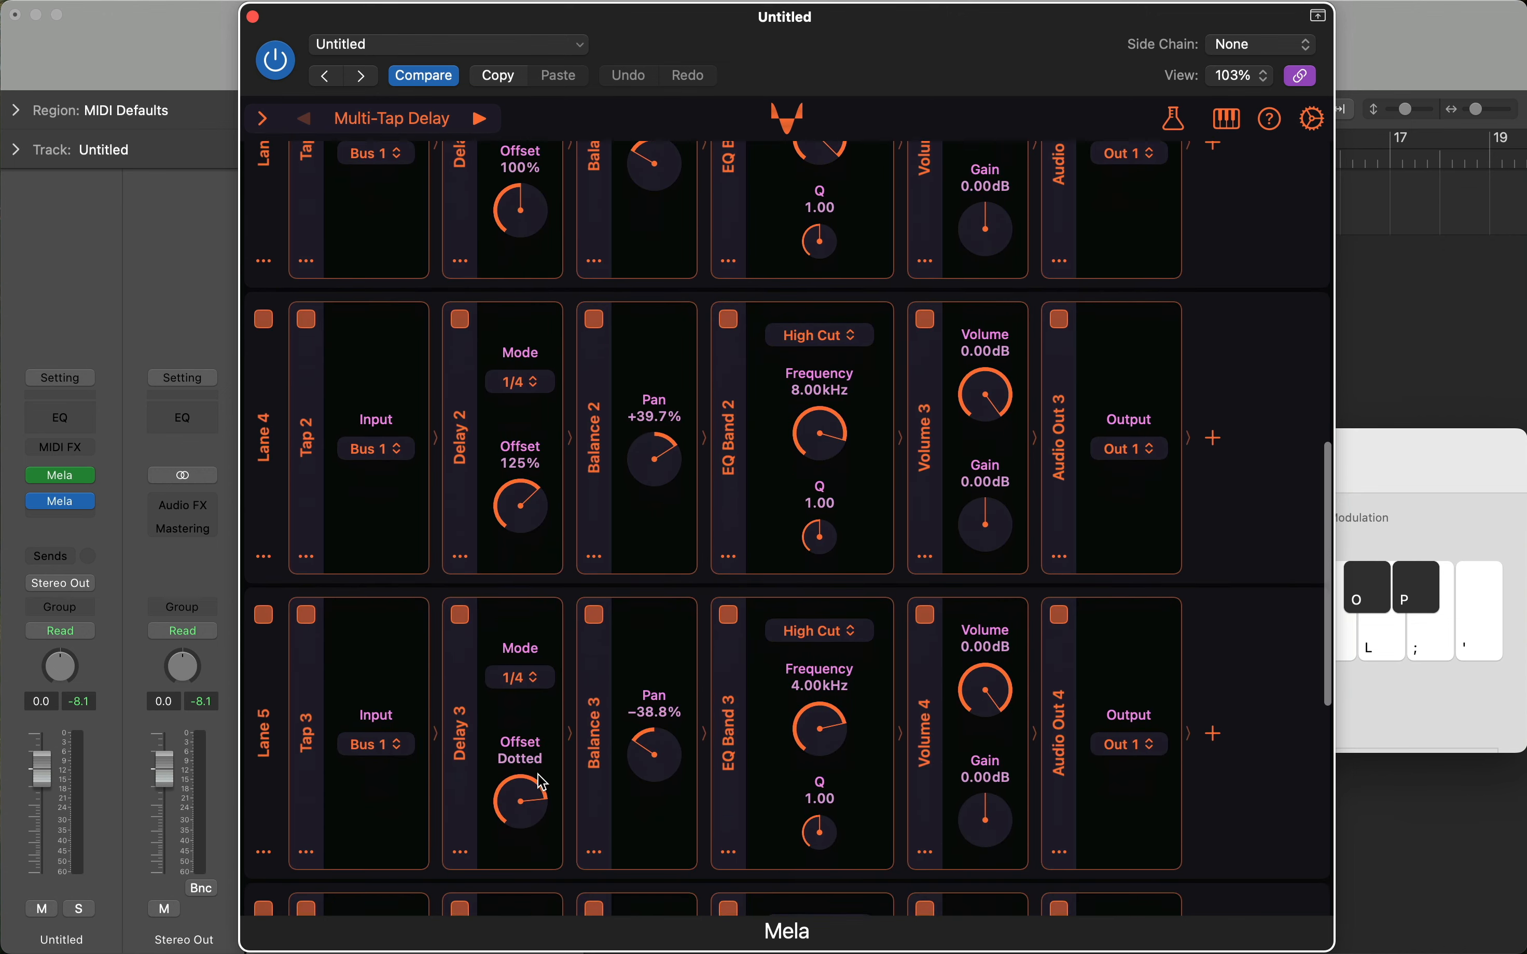
pyautogui.scroll(-1, 542, 783)
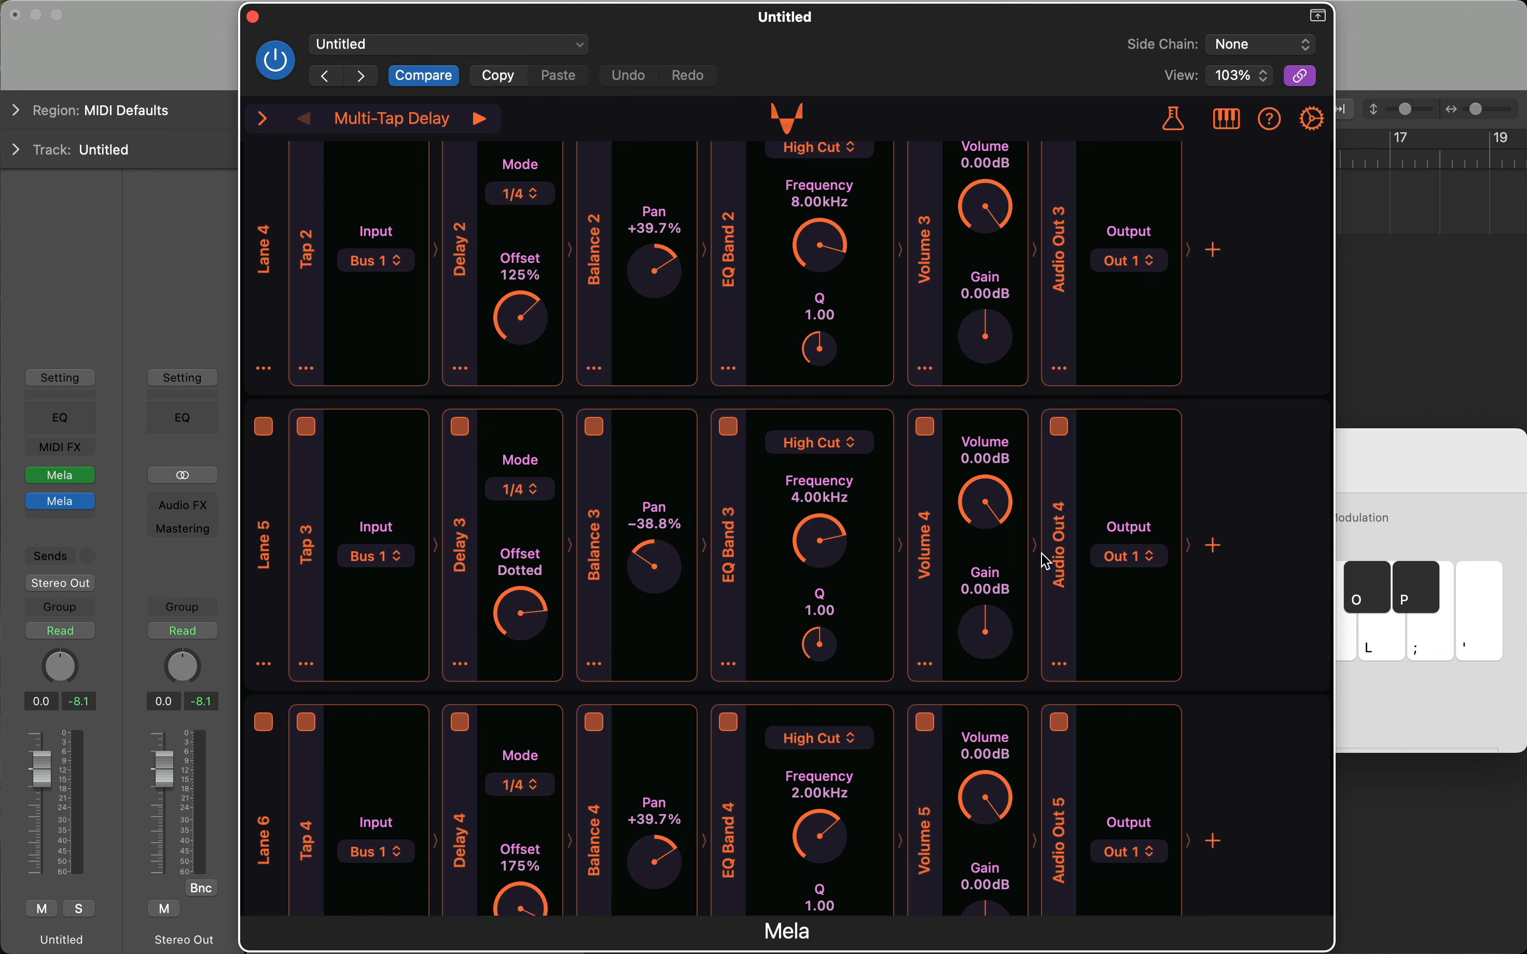
pyautogui.scroll(-5, 1130, 461)
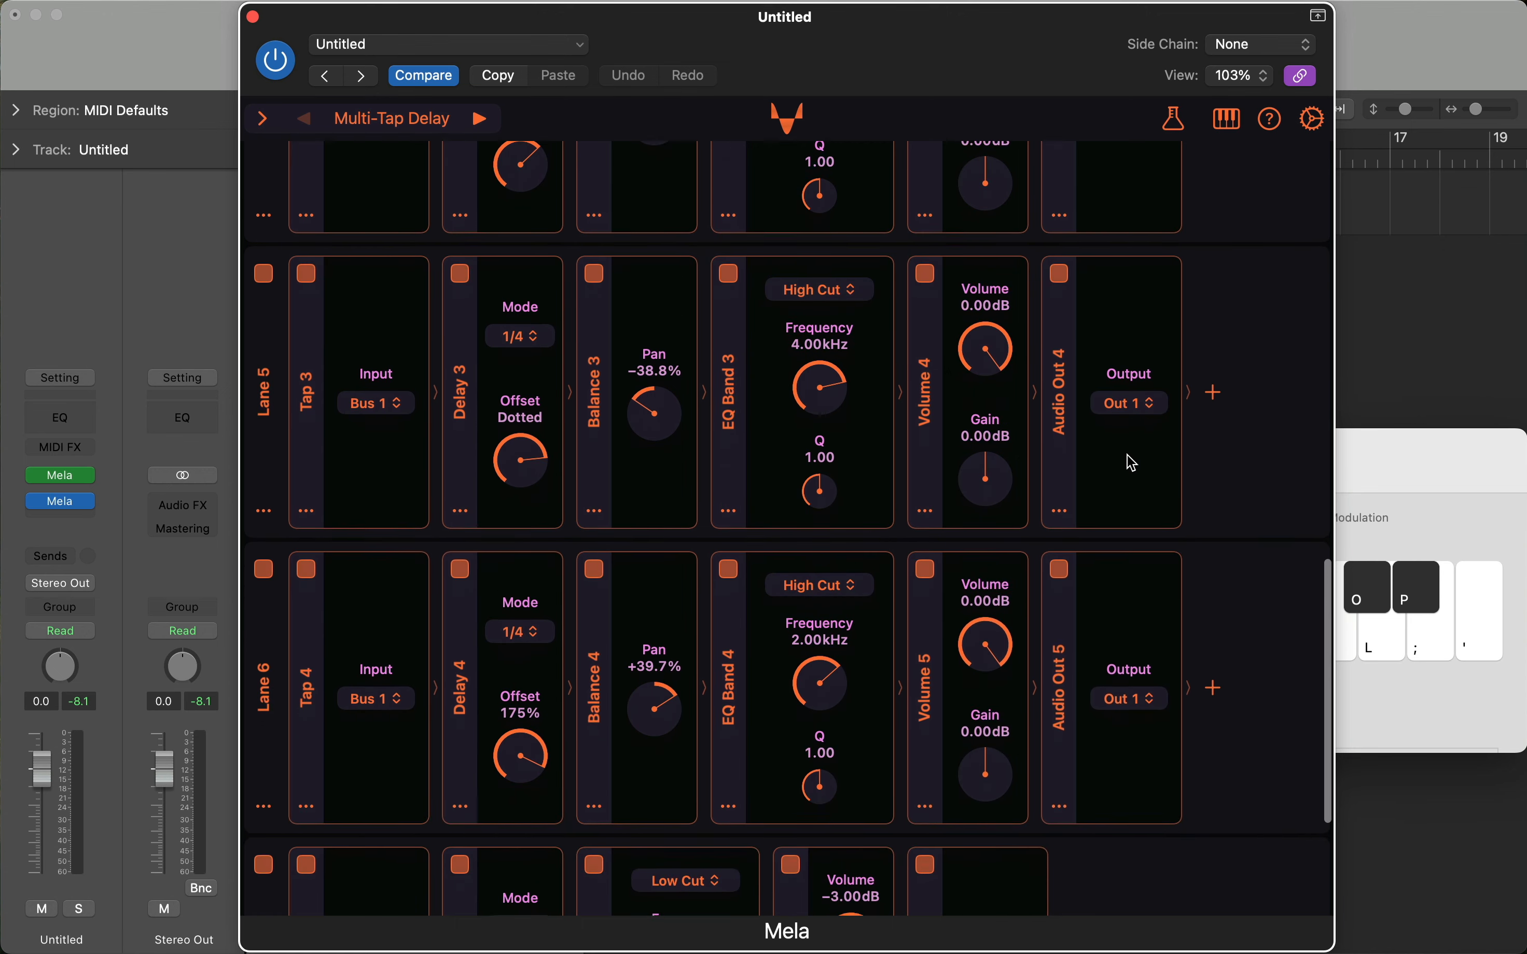
pyautogui.scroll(-2, 507, 824)
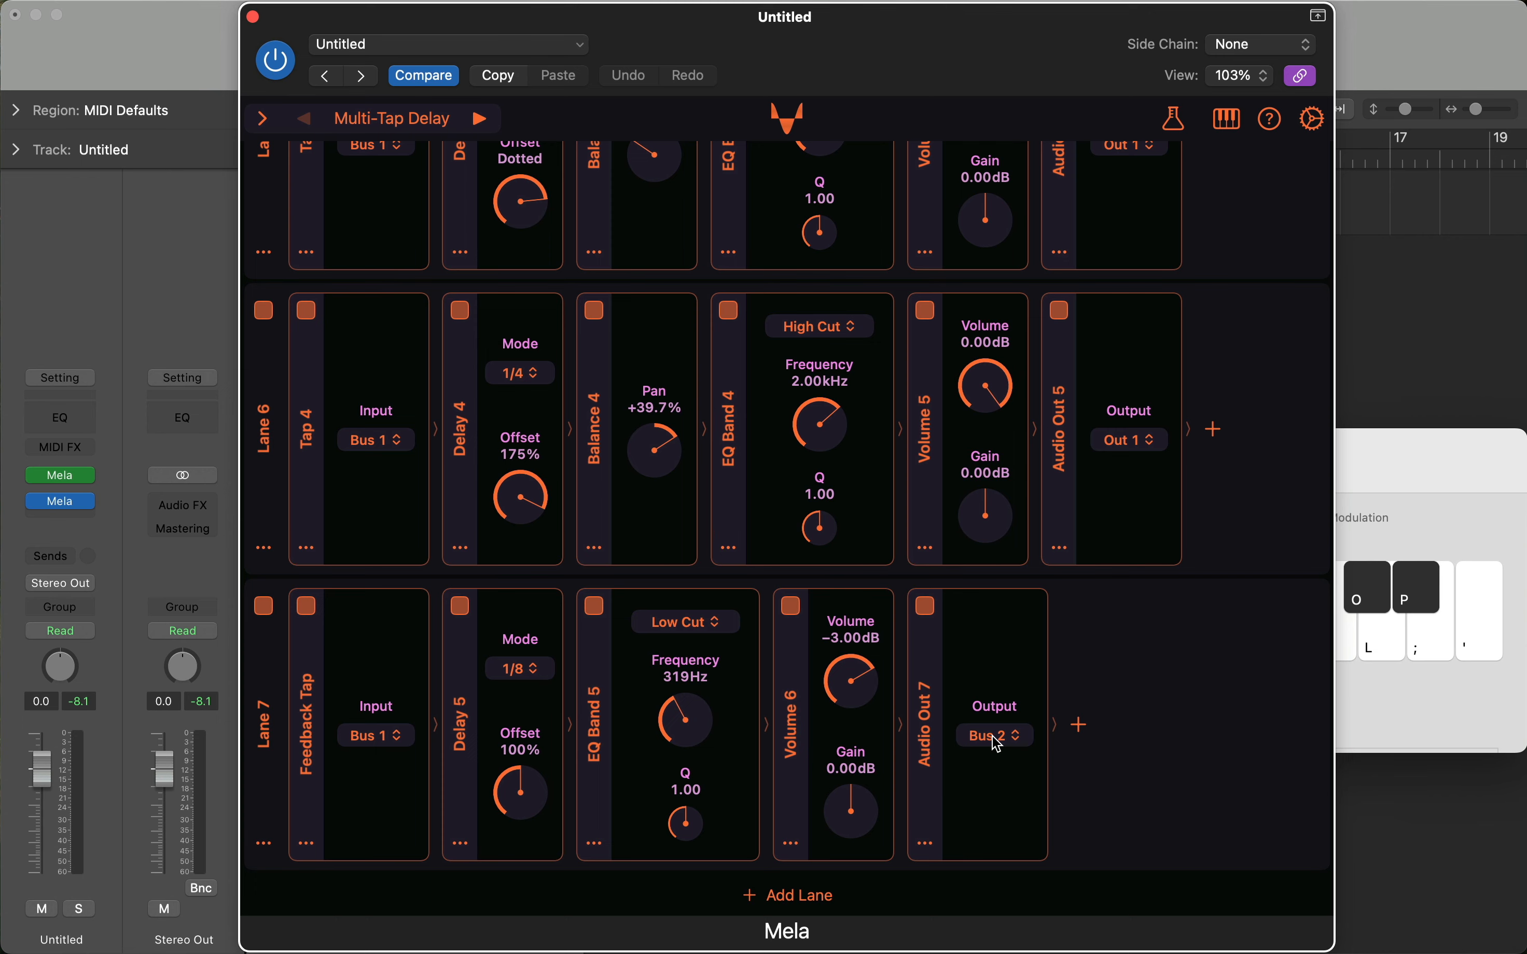
pyautogui.scroll(15, 998, 745)
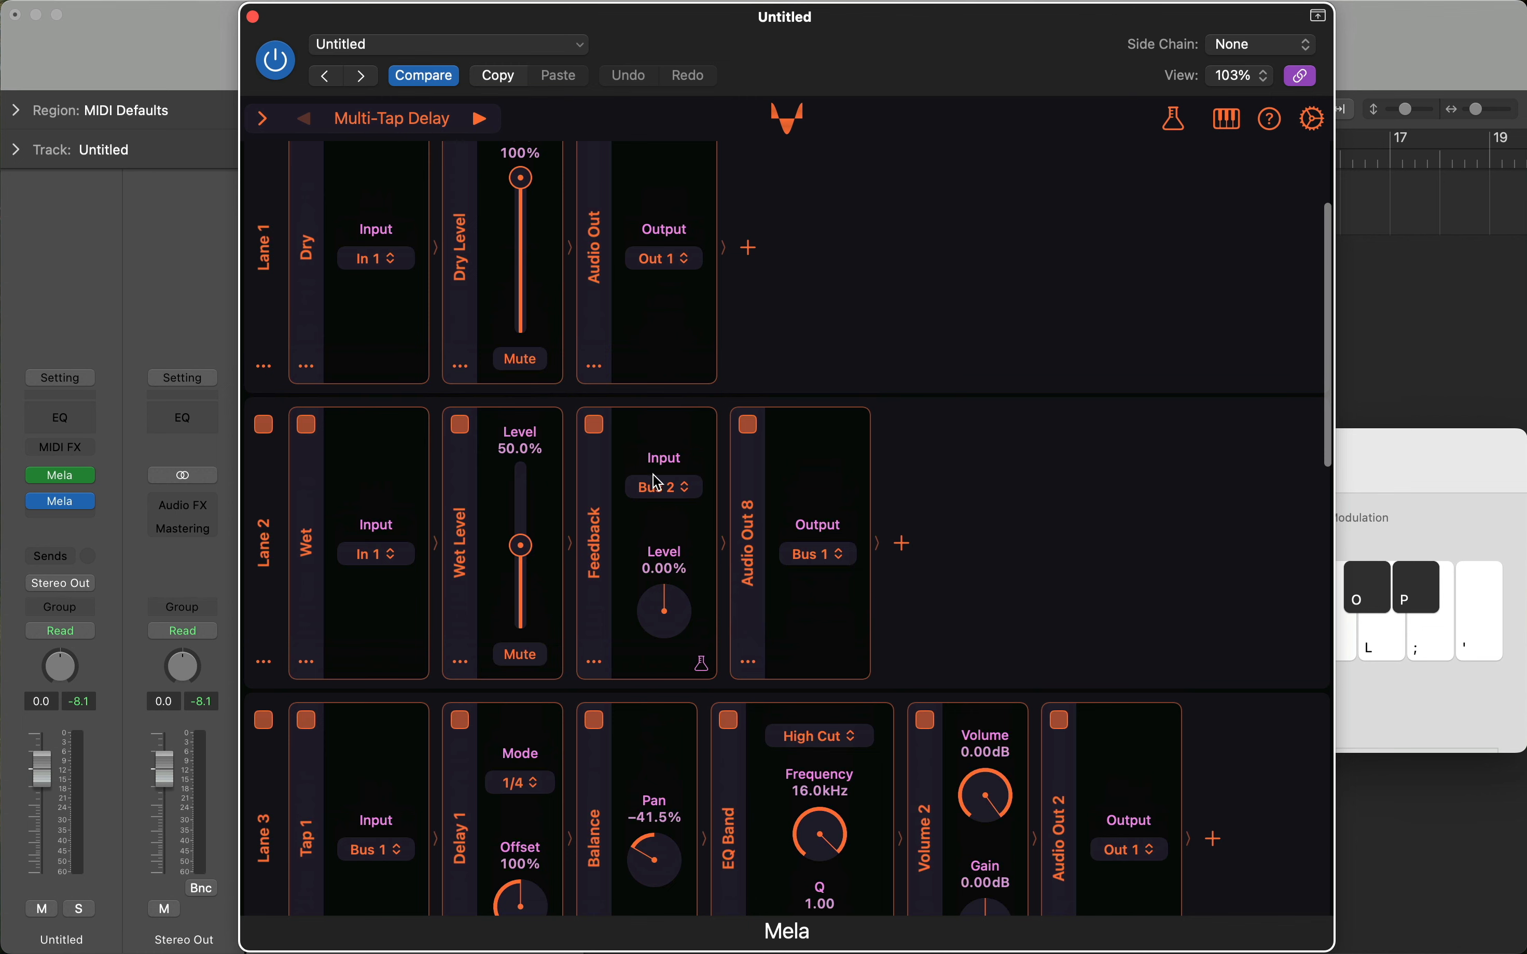
pyautogui.scroll(5, 713, 502)
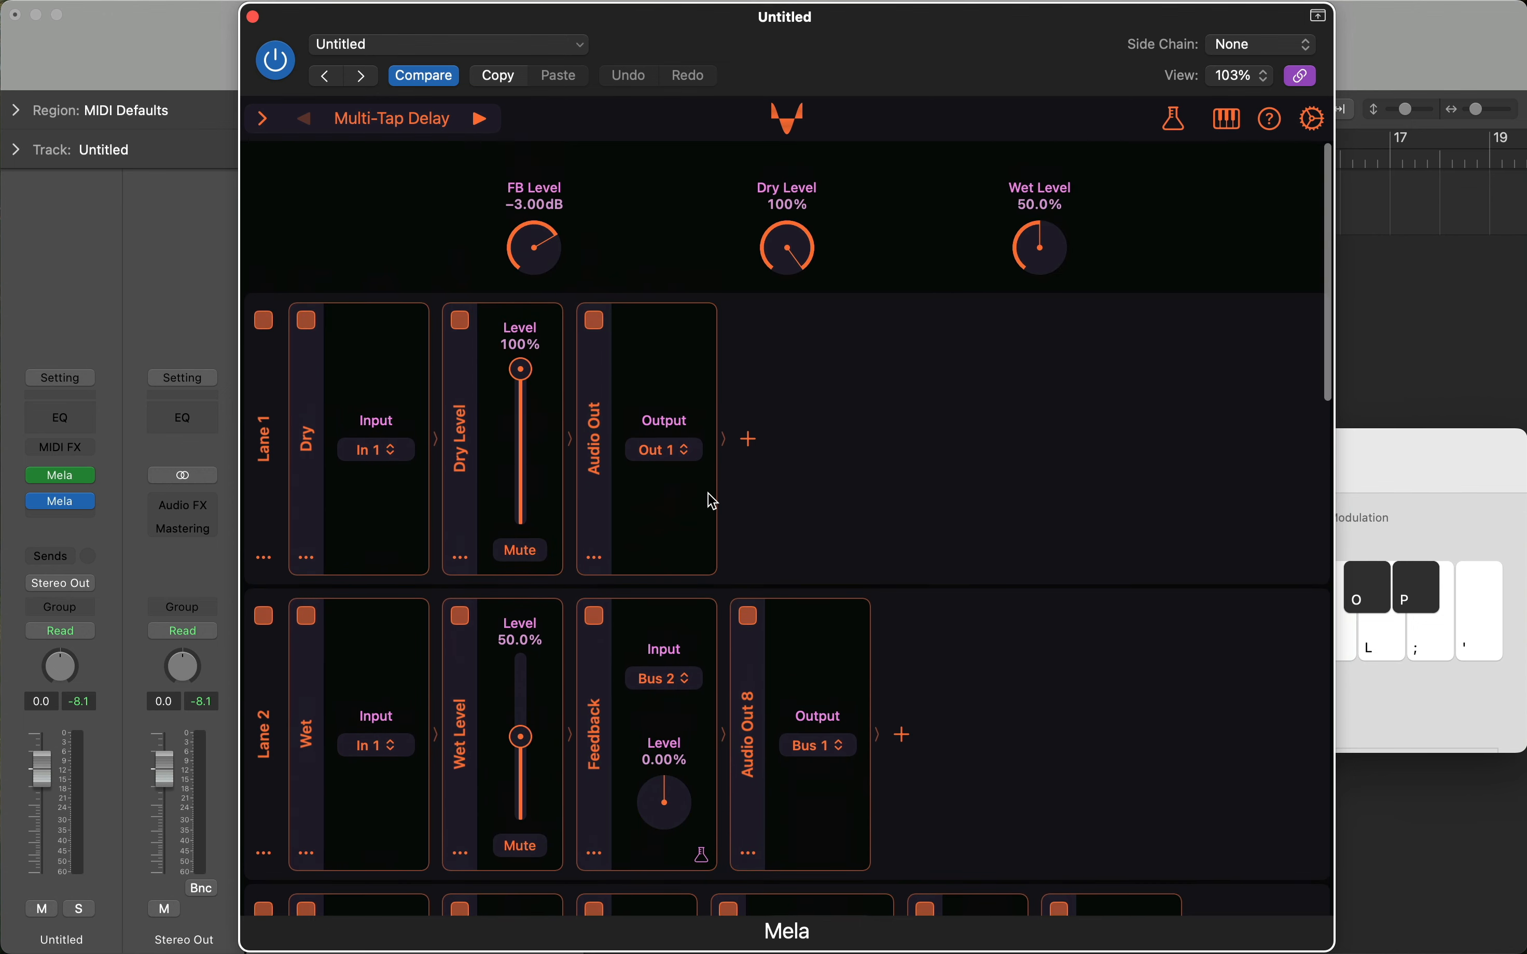
# Insert an empty lane above Lane 1 and add a Stack signal router to it
pyautogui.click(264, 540)
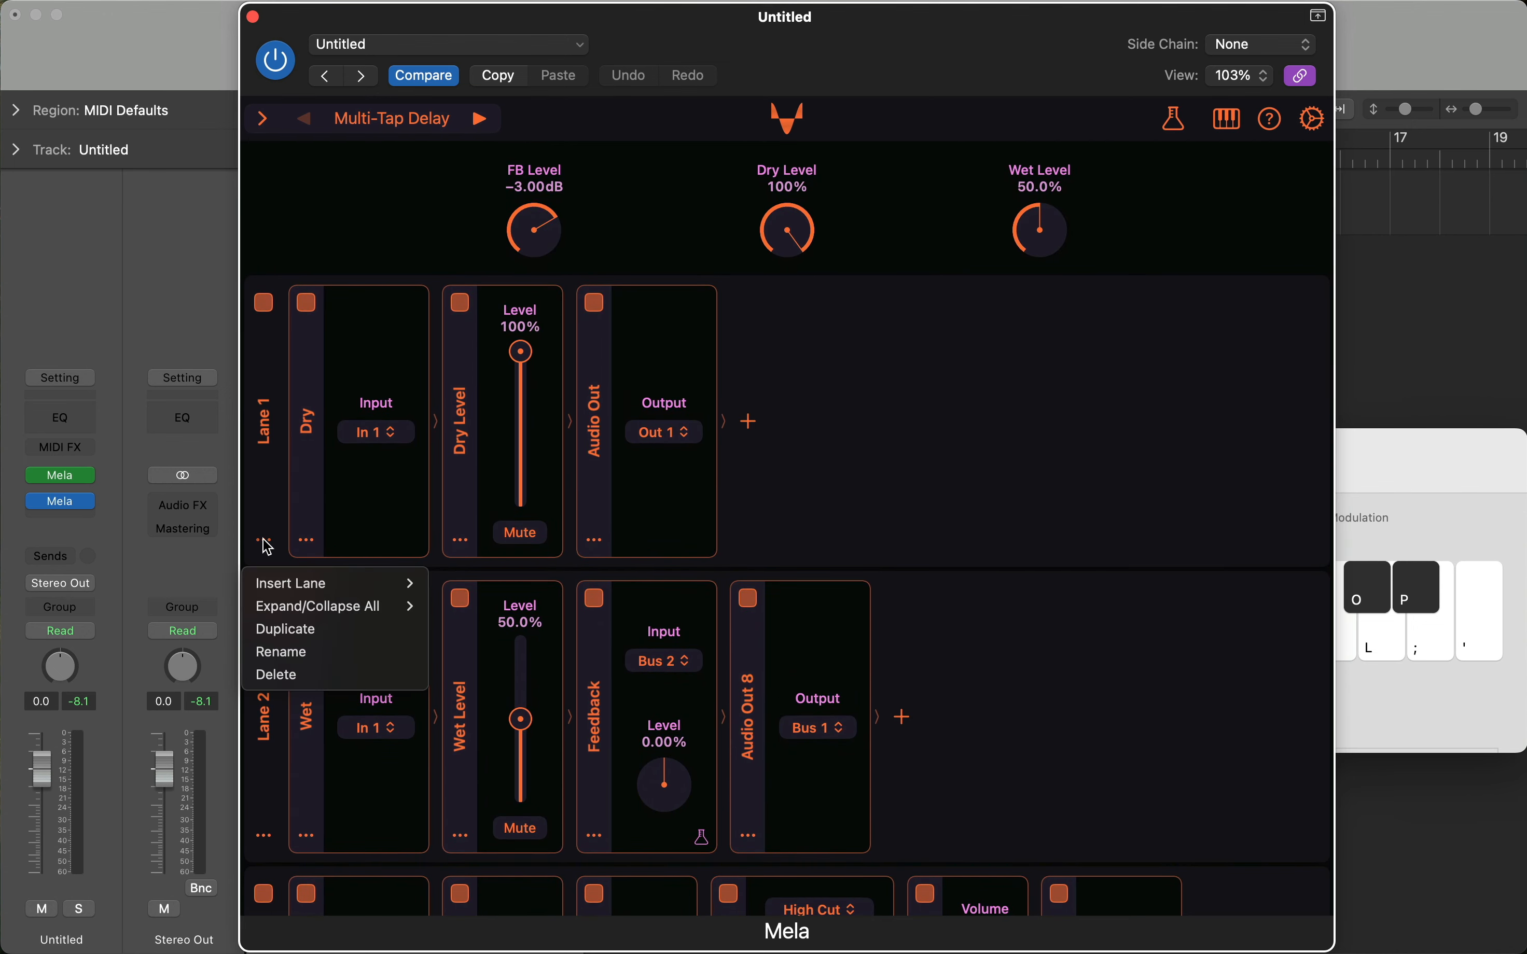
pyautogui.moveTo(296, 584)
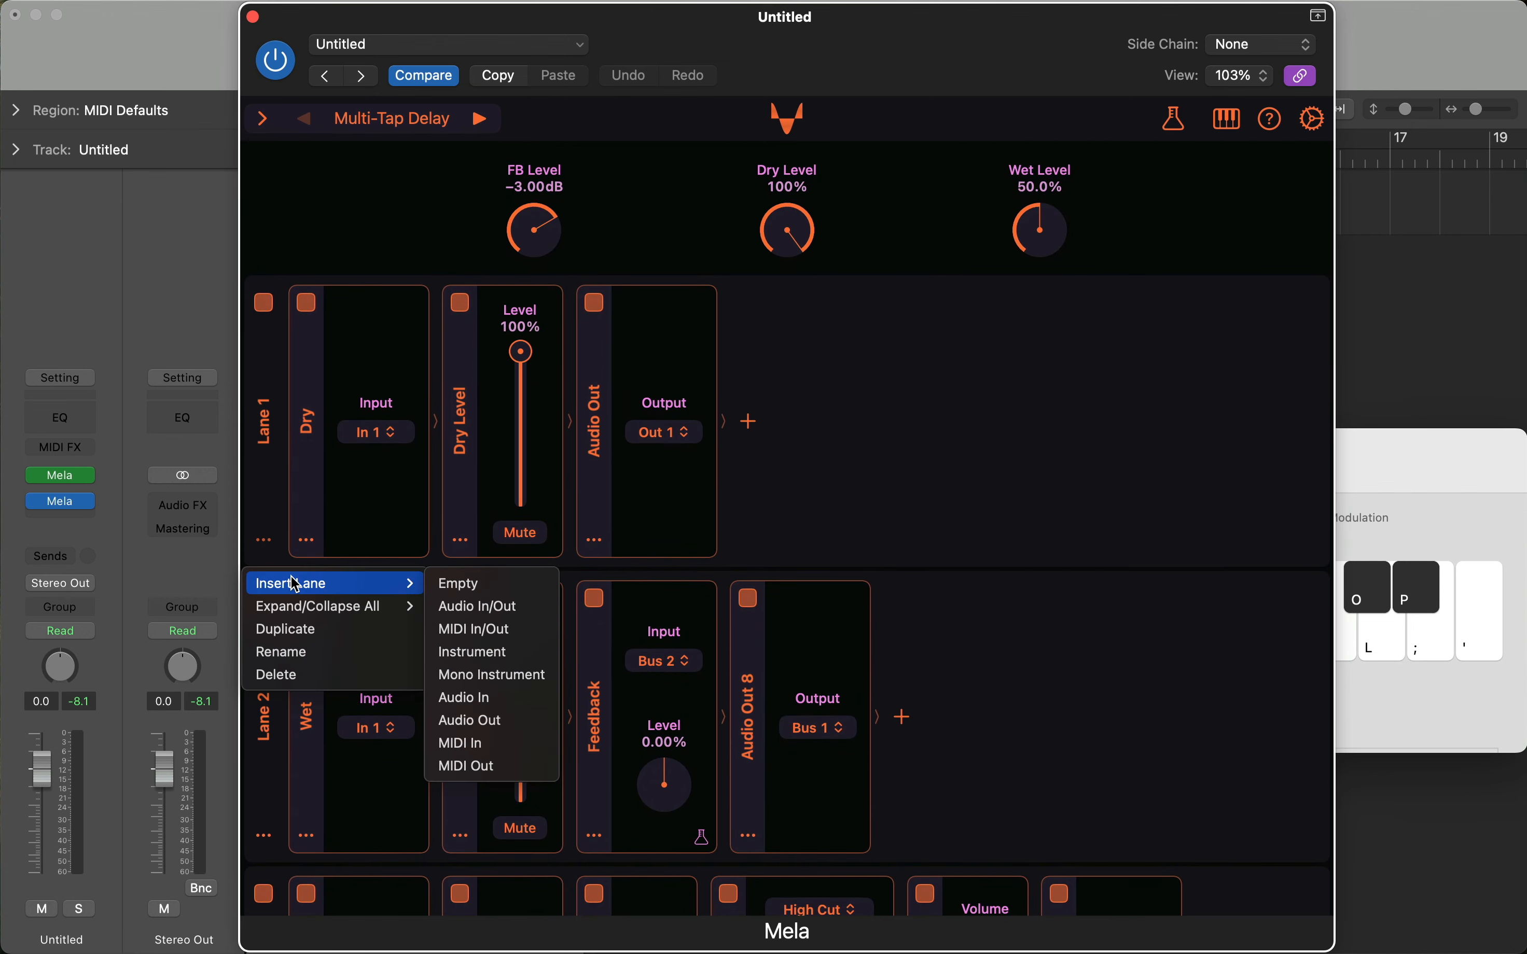
pyautogui.click(454, 584)
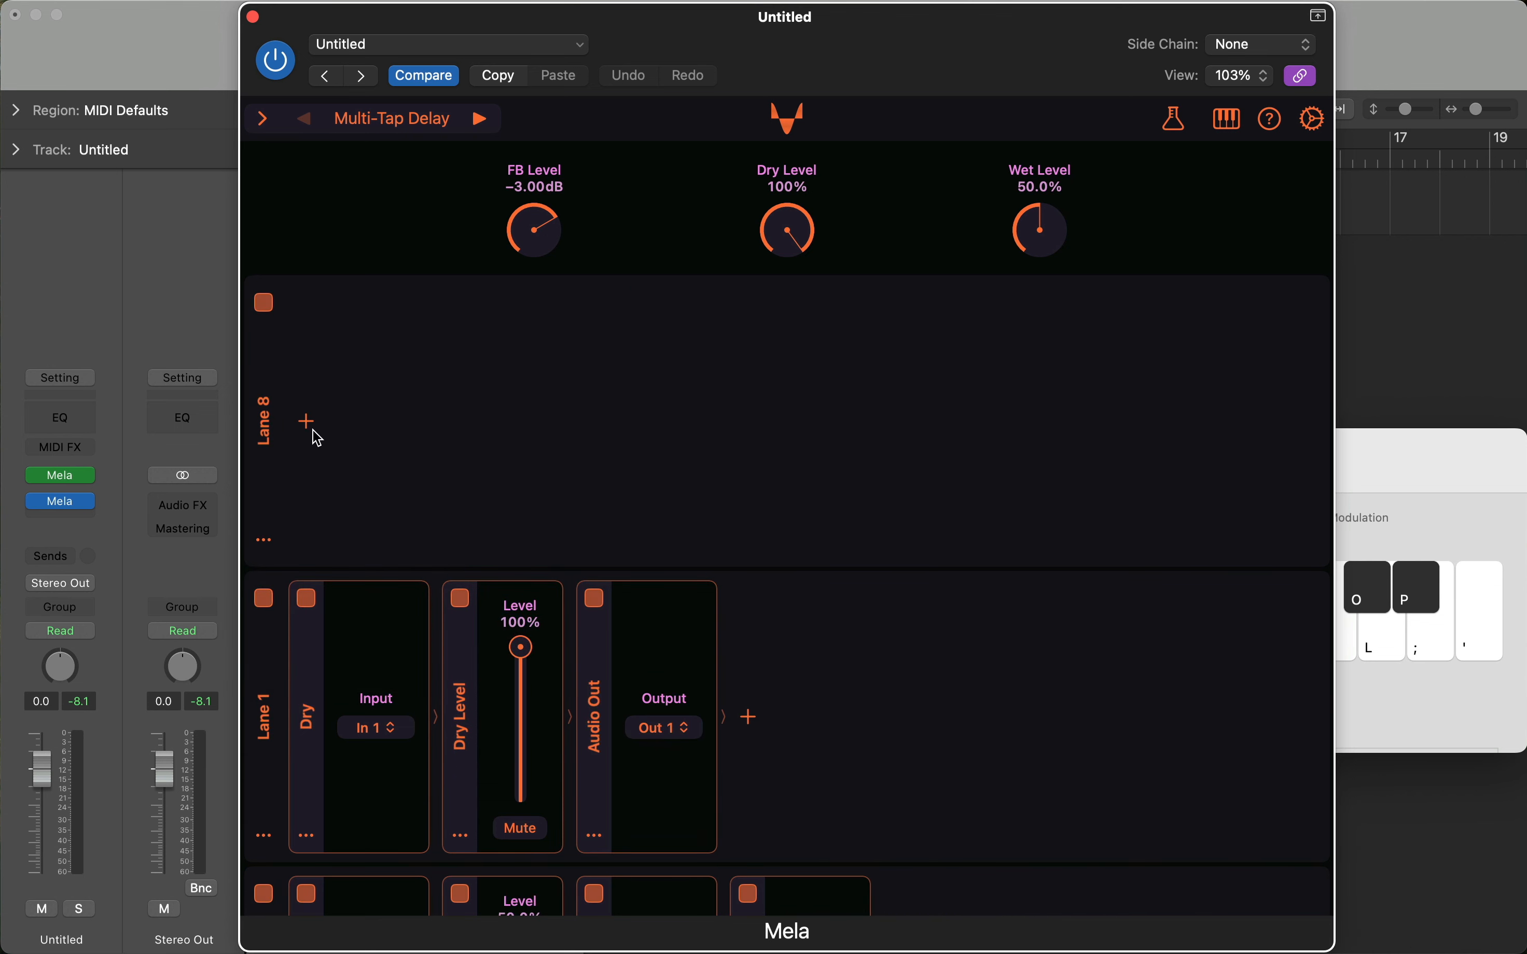
pyautogui.click(309, 422)
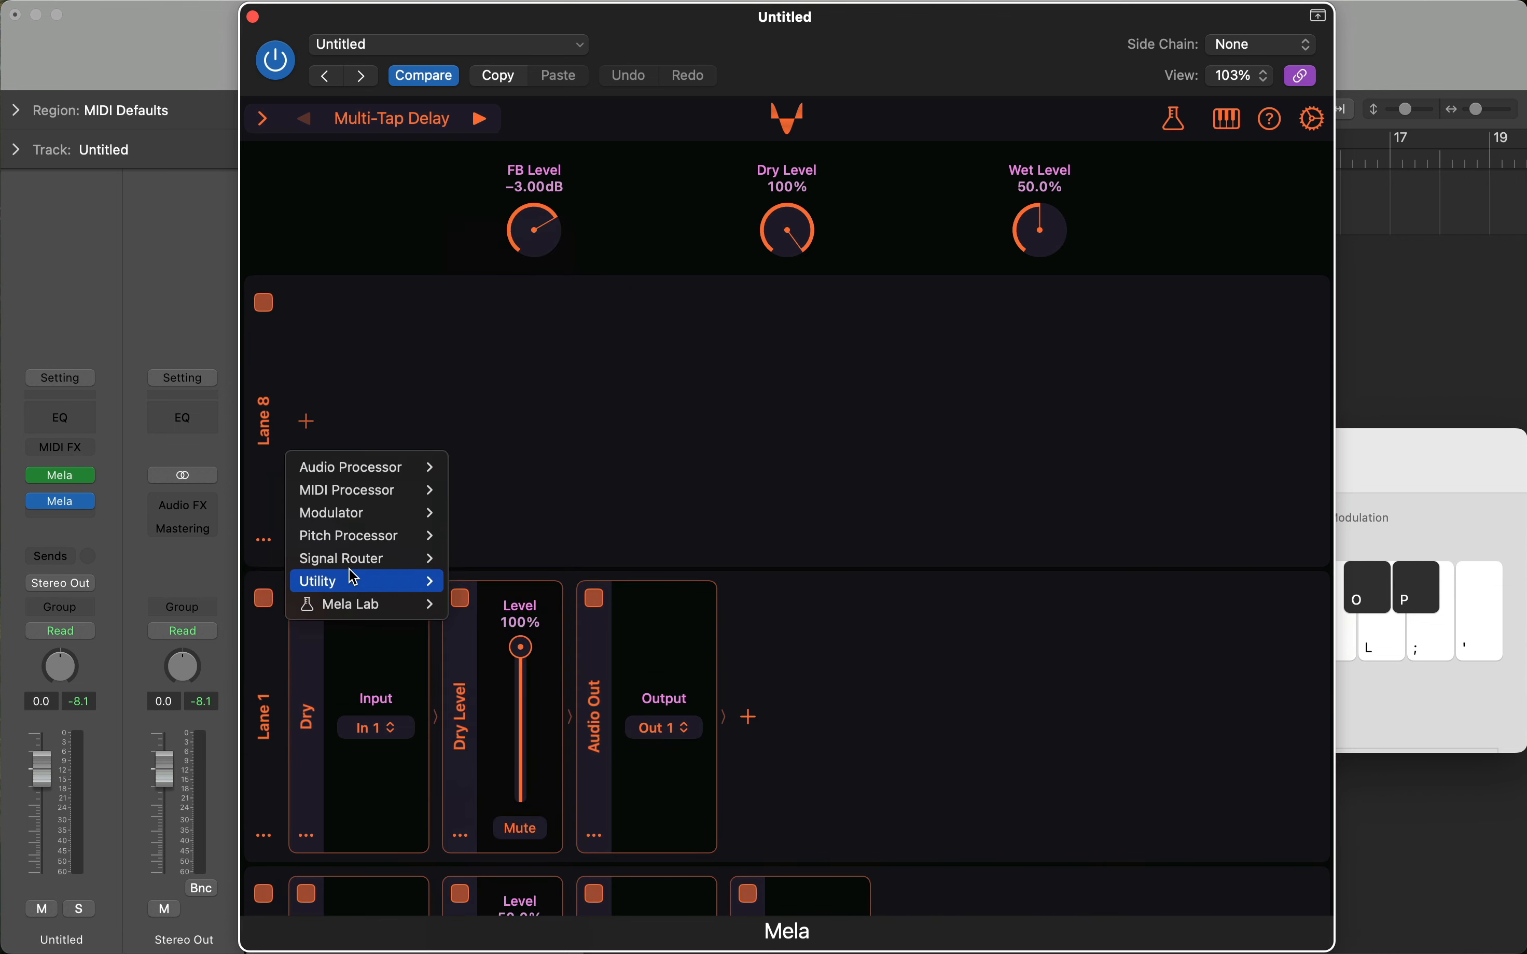
pyautogui.moveTo(353, 561)
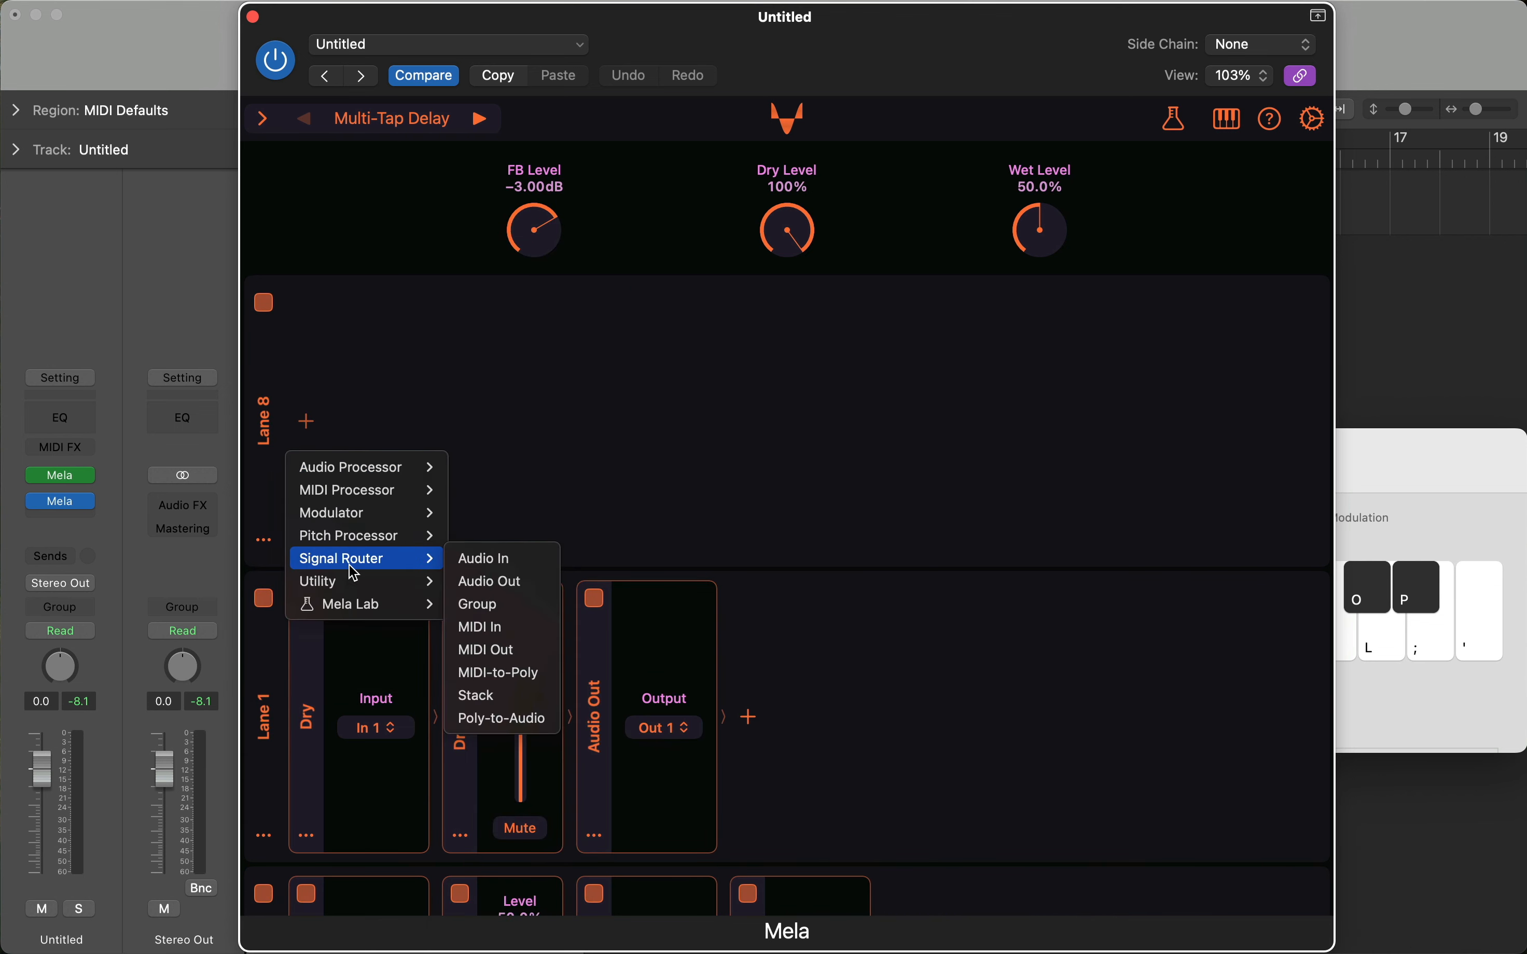
pyautogui.click(510, 697)
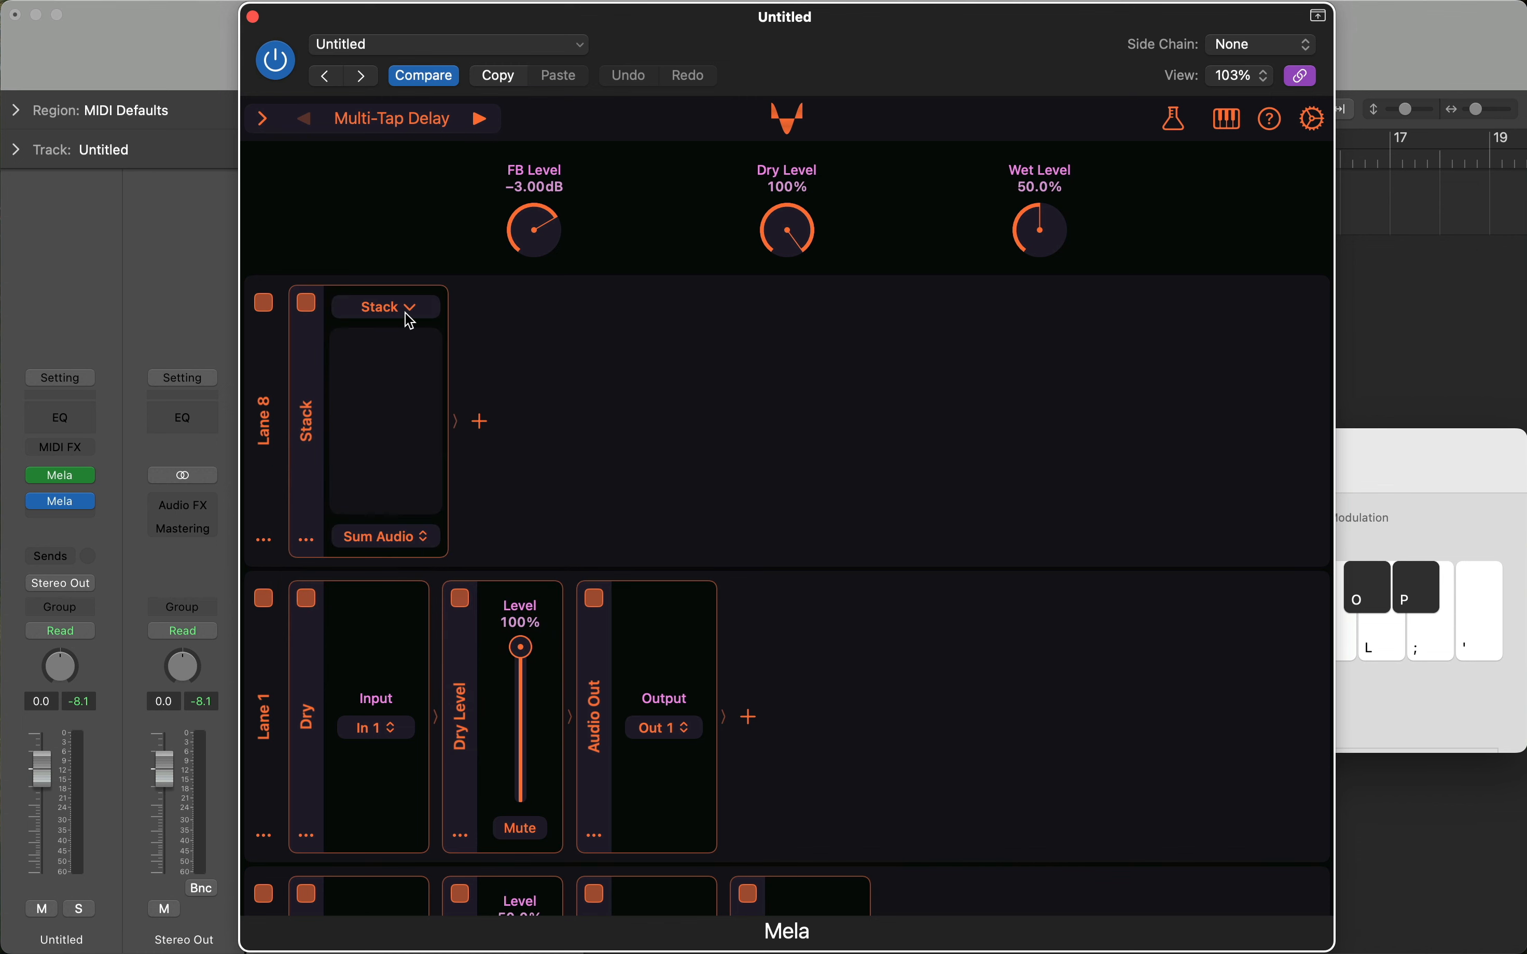
# Check the Stack's output mode choices, keep Sum Audio, and expand the empty Stack
pyautogui.click(411, 538)
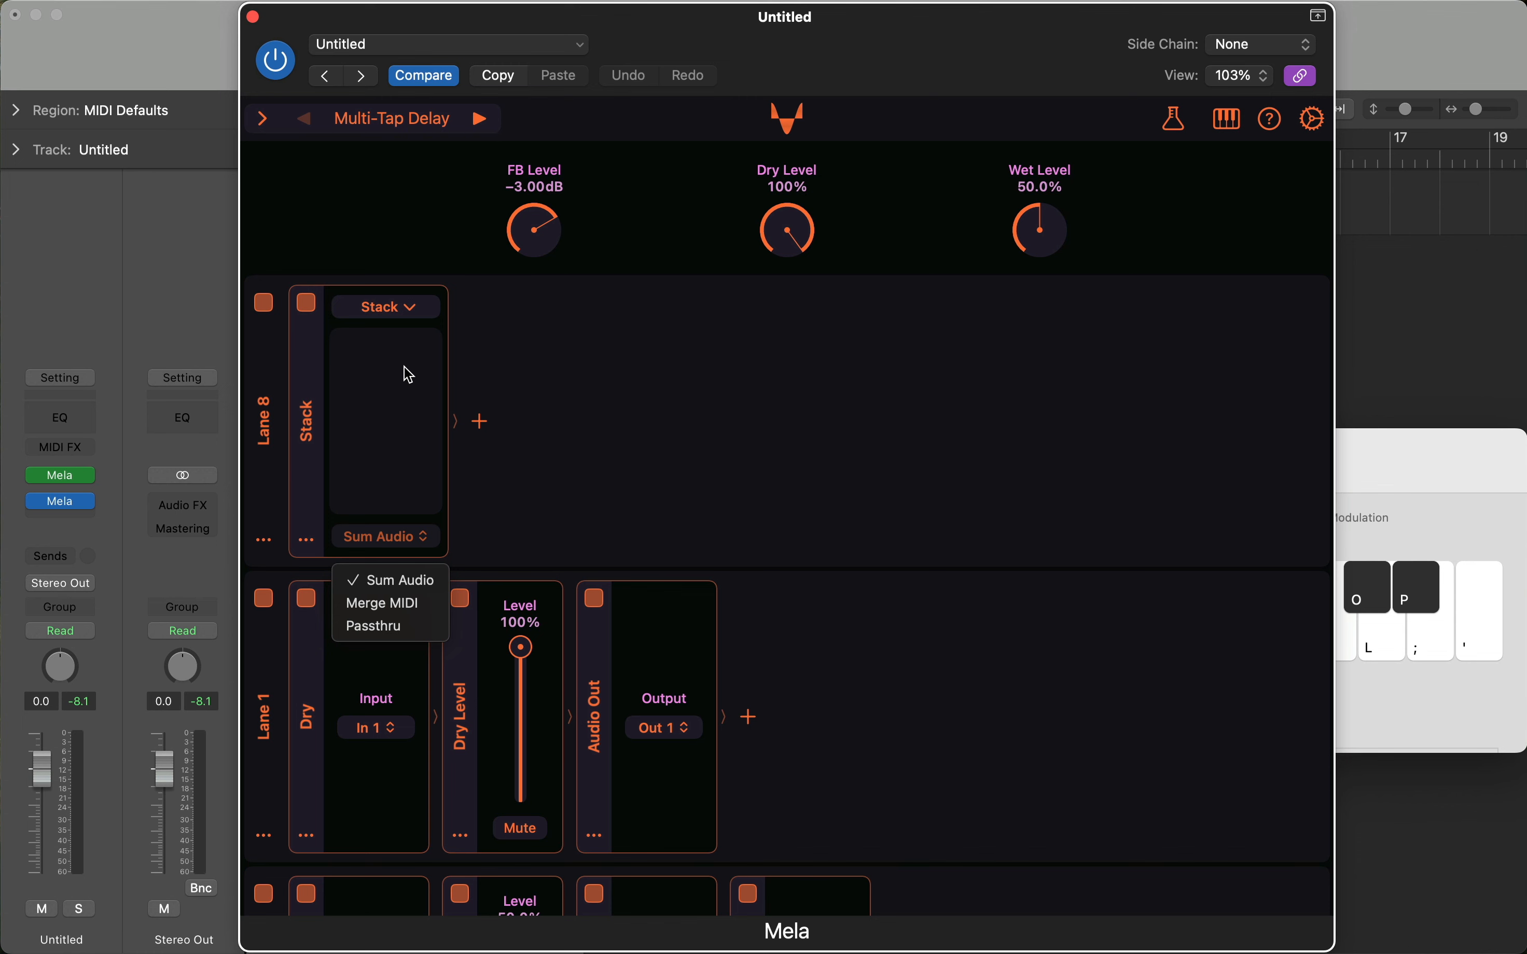
pyautogui.click(394, 353)
pyautogui.click(388, 308)
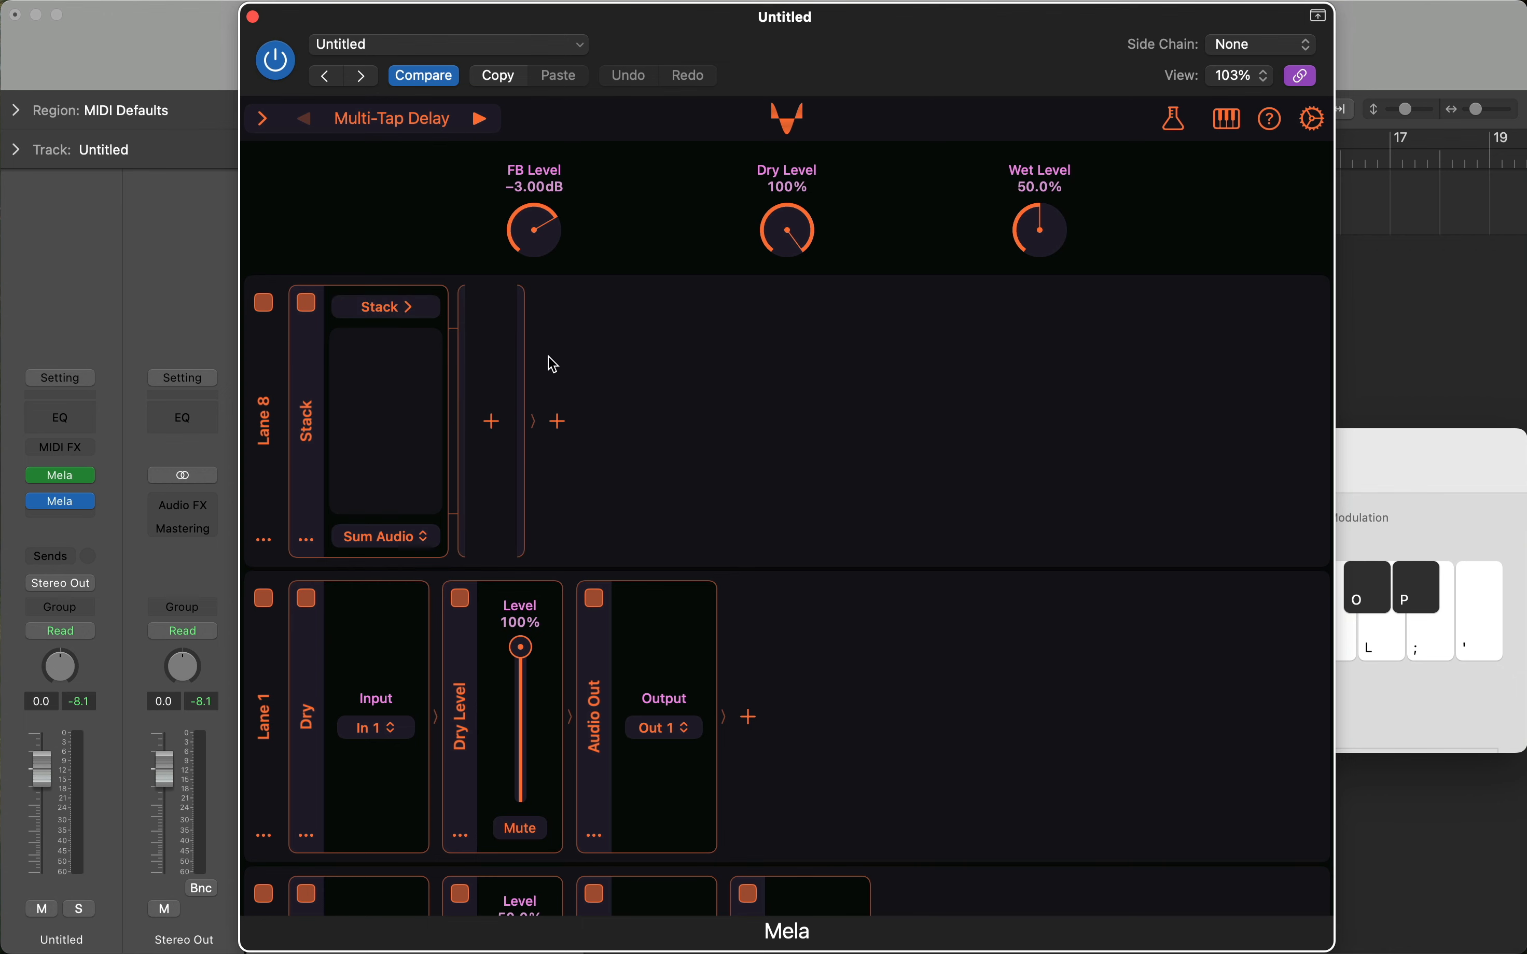
# Move Lane 1 and Lane 2 into the Stack in Lane 8, and display only Lane 1's modules
pyautogui.scroll(-1, 584, 382)
pyautogui.scroll(-5, 583, 382)
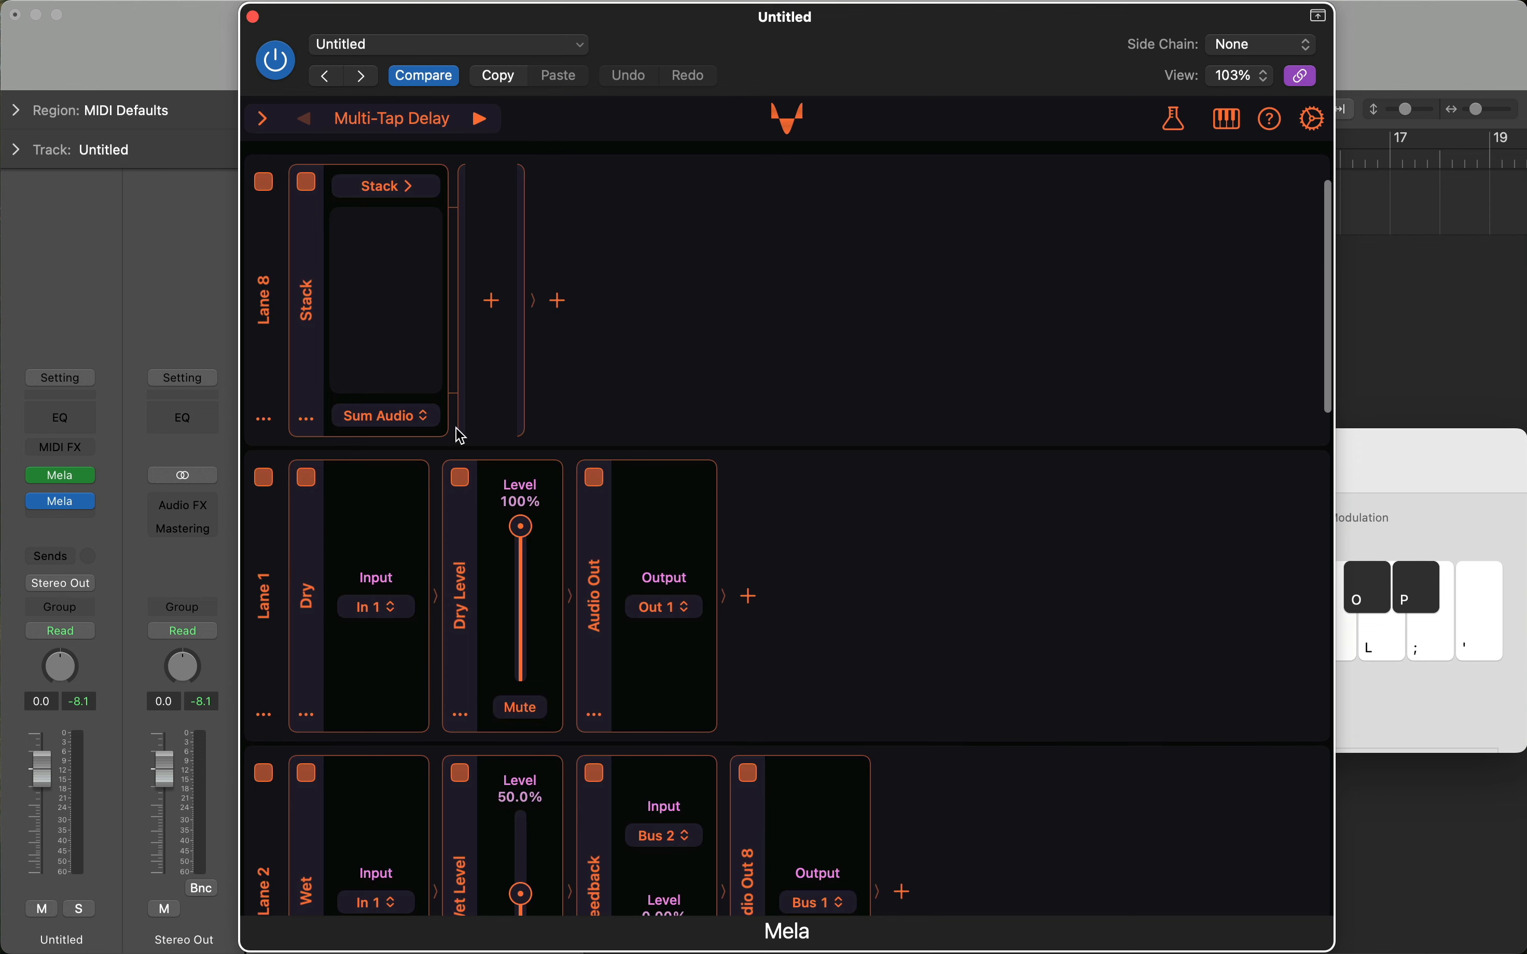
pyautogui.moveTo(460, 435); pyautogui.dragTo(492, 330)
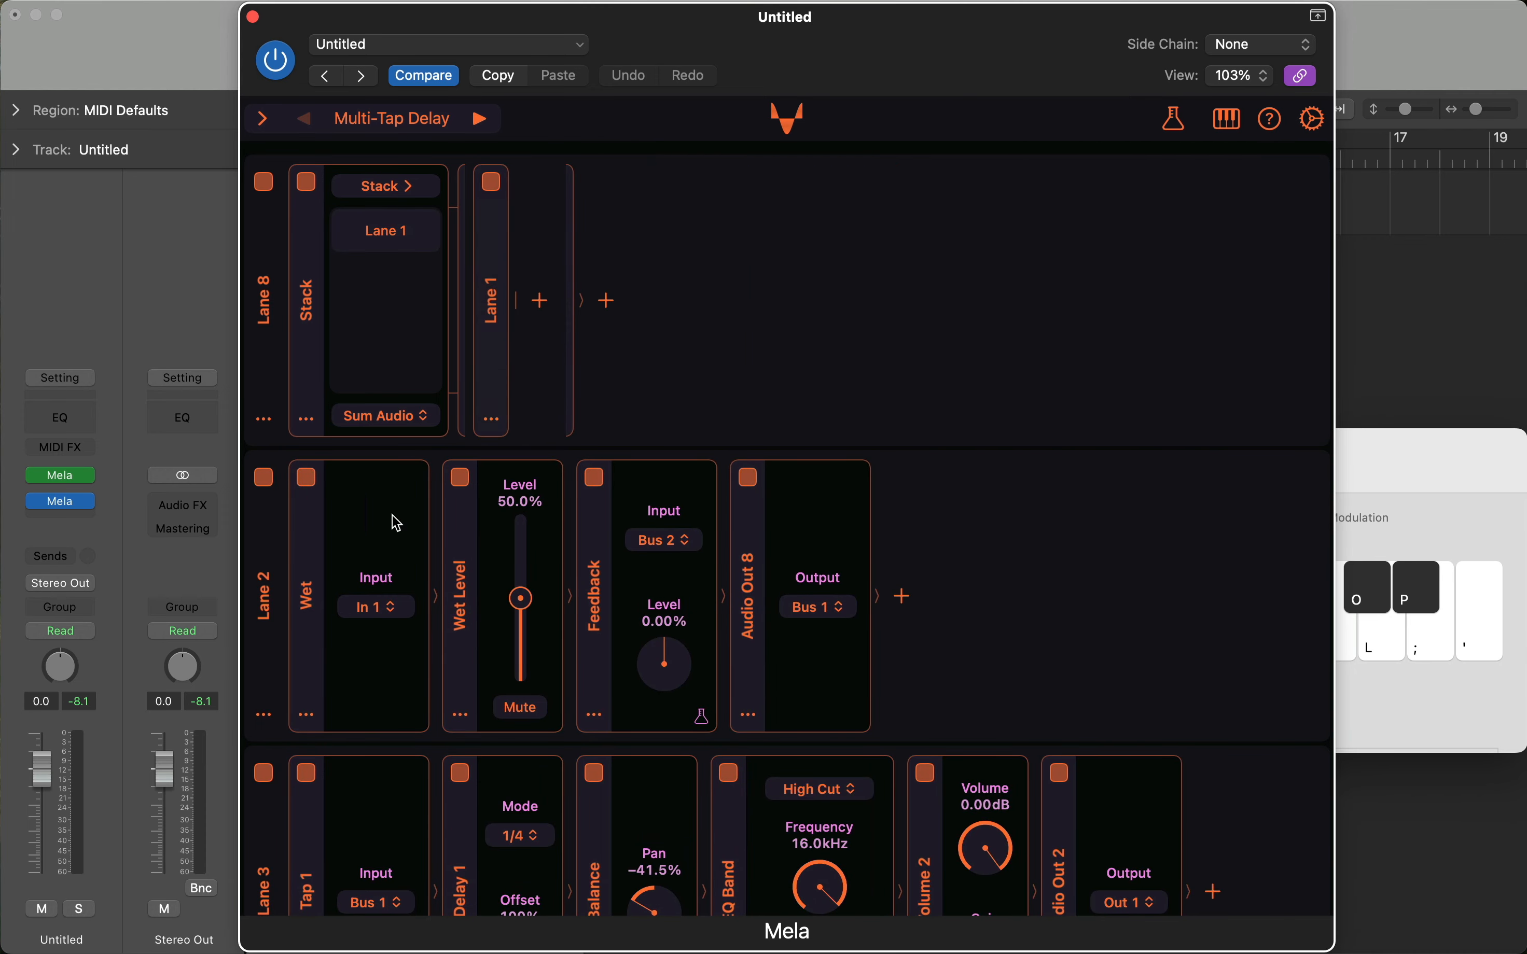
pyautogui.moveTo(269, 628); pyautogui.dragTo(556, 310)
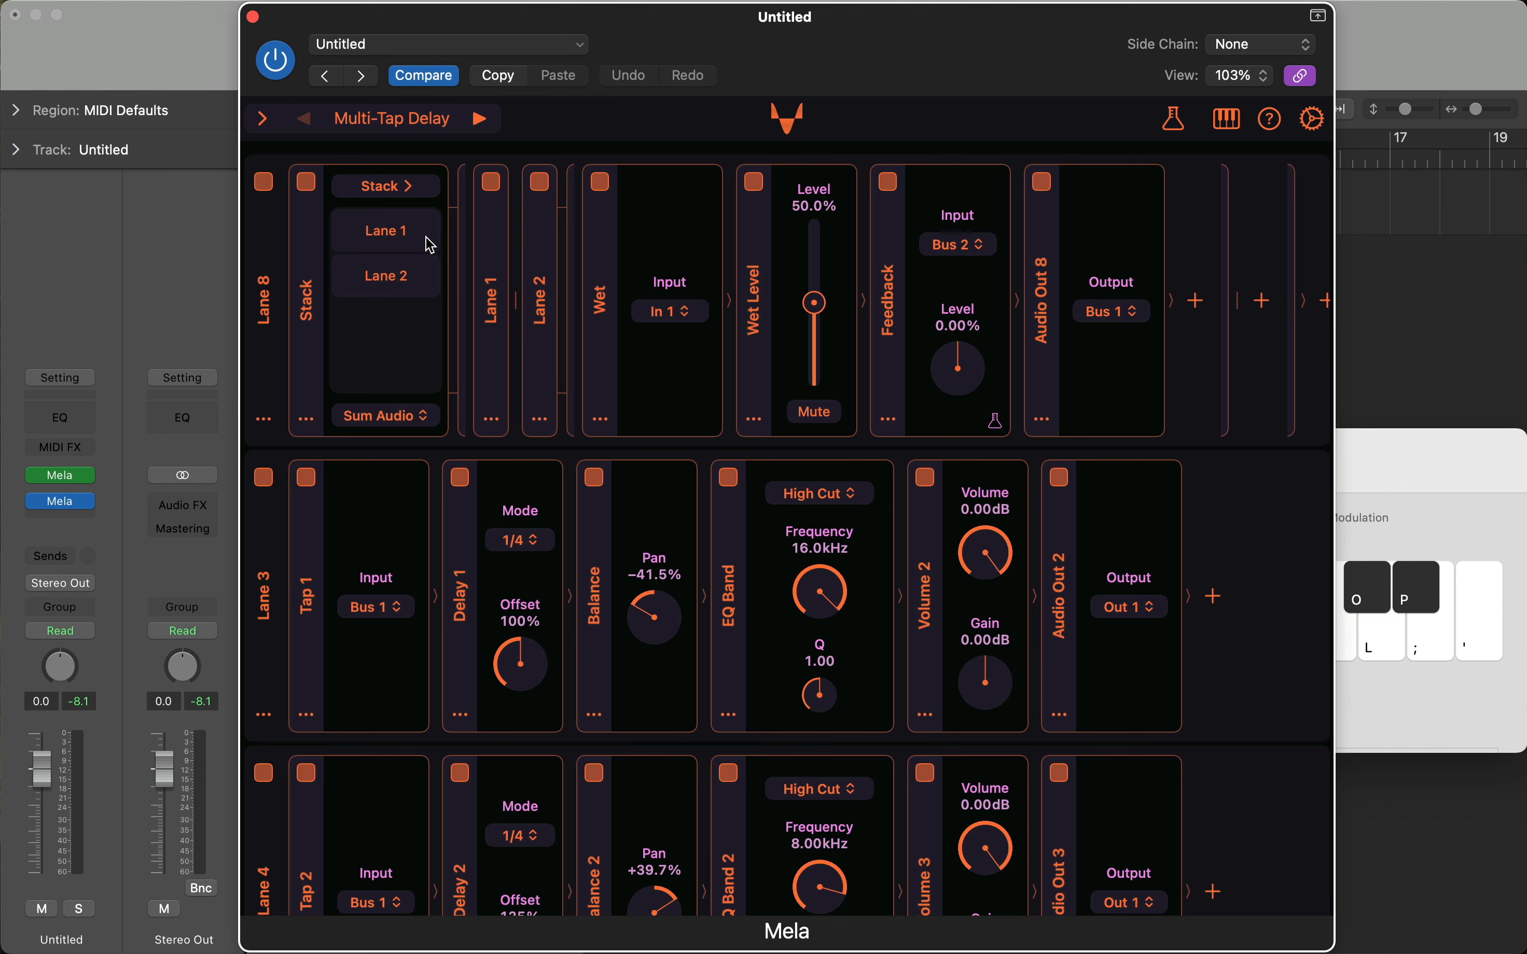
pyautogui.click(407, 241)
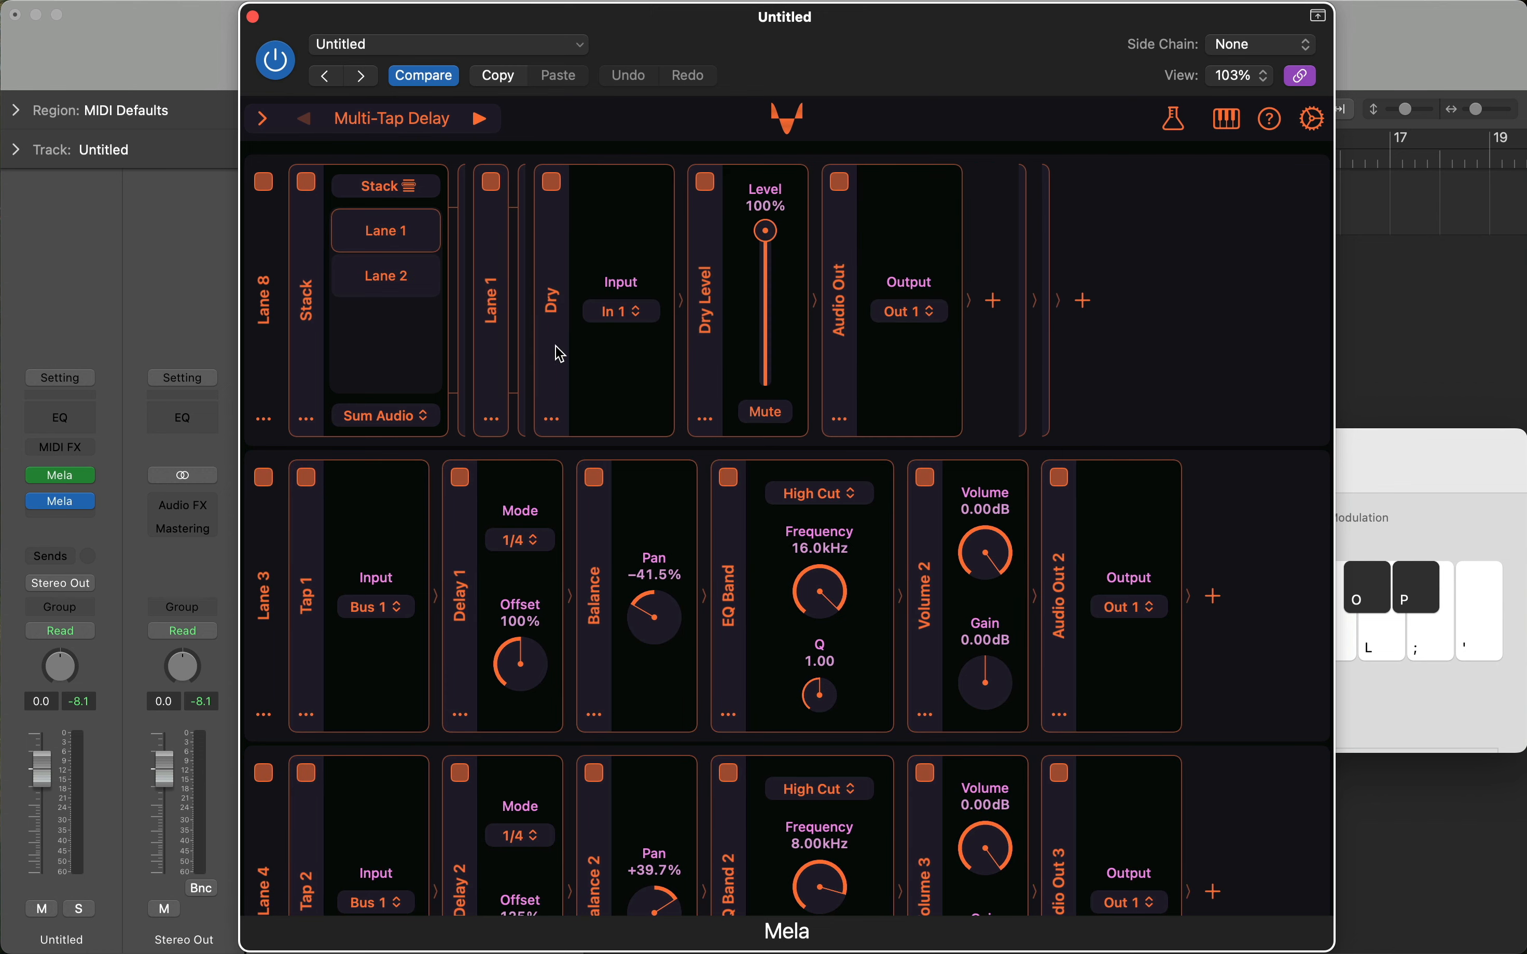
# Display only Lane 2's modules in the Stack and play a test note on the Musical Typing keyboard
pyautogui.click(413, 285)
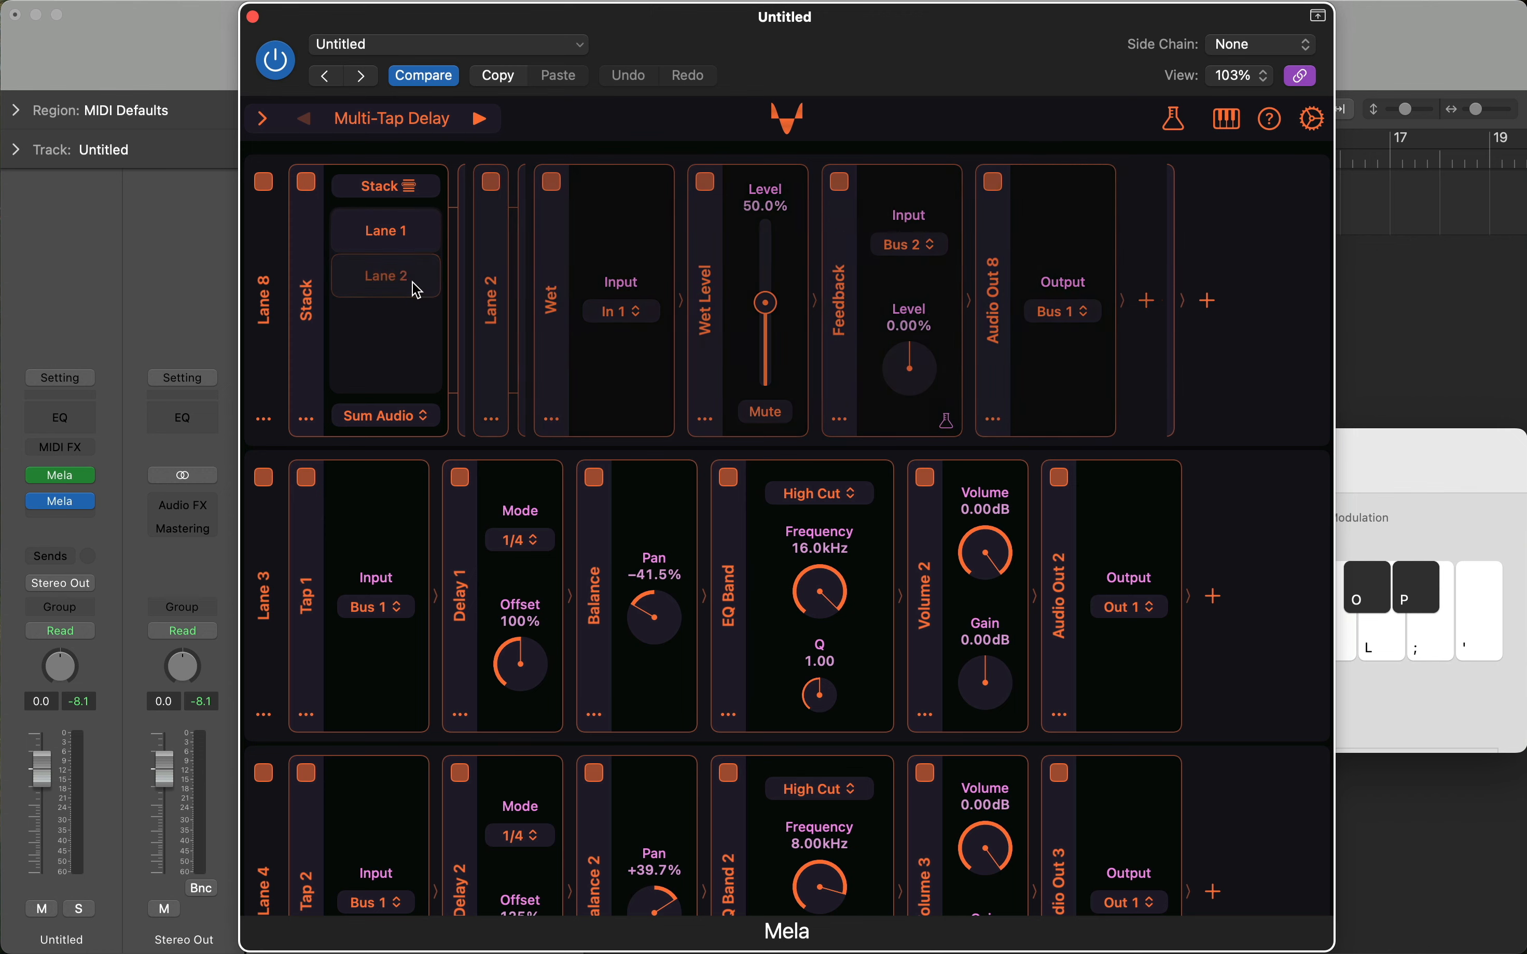
pyautogui.click(1470, 518)
pyautogui.click(985, 647)
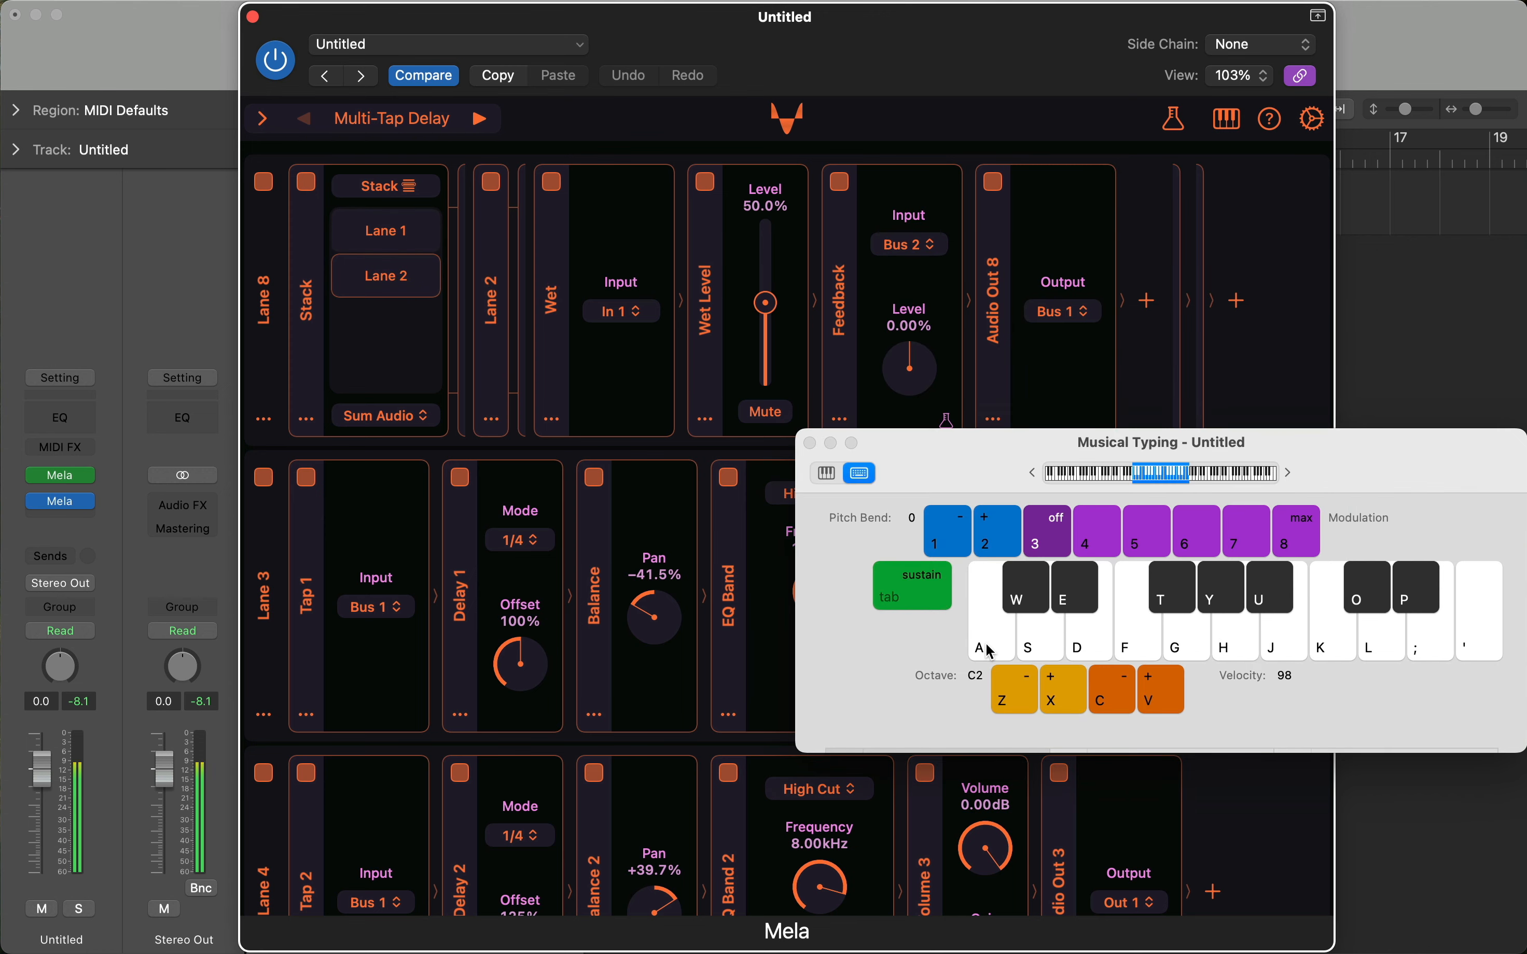
pyautogui.click(975, 75)
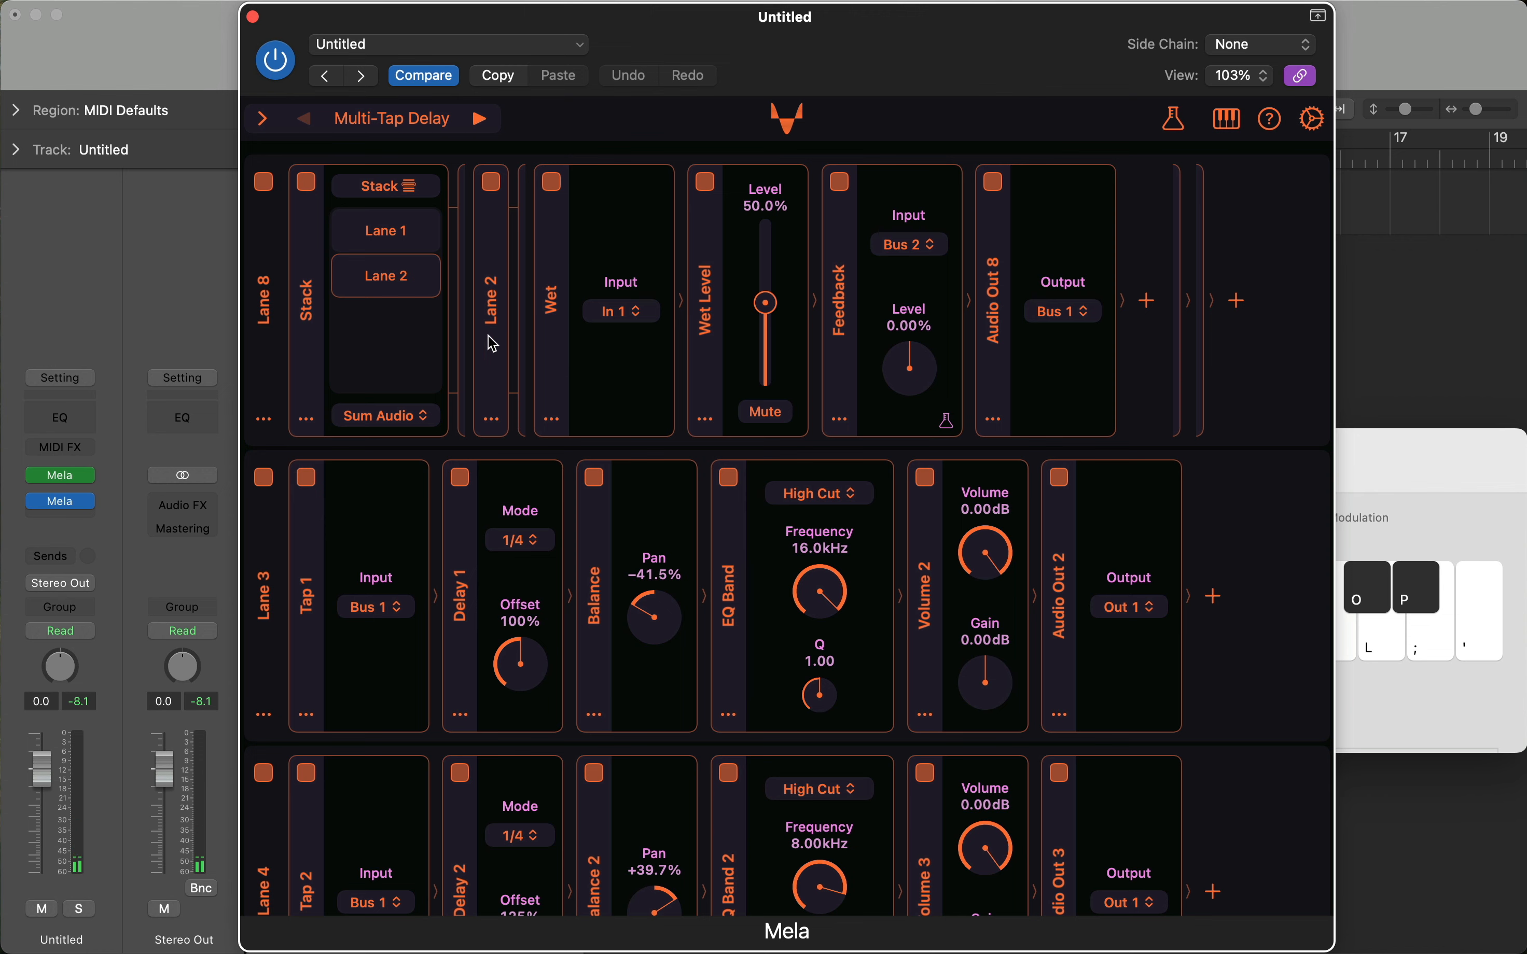
# Move Lane 1's Dry input module out of the Stack to the start of Lane 8 and rename it as Audio In
pyautogui.click(398, 246)
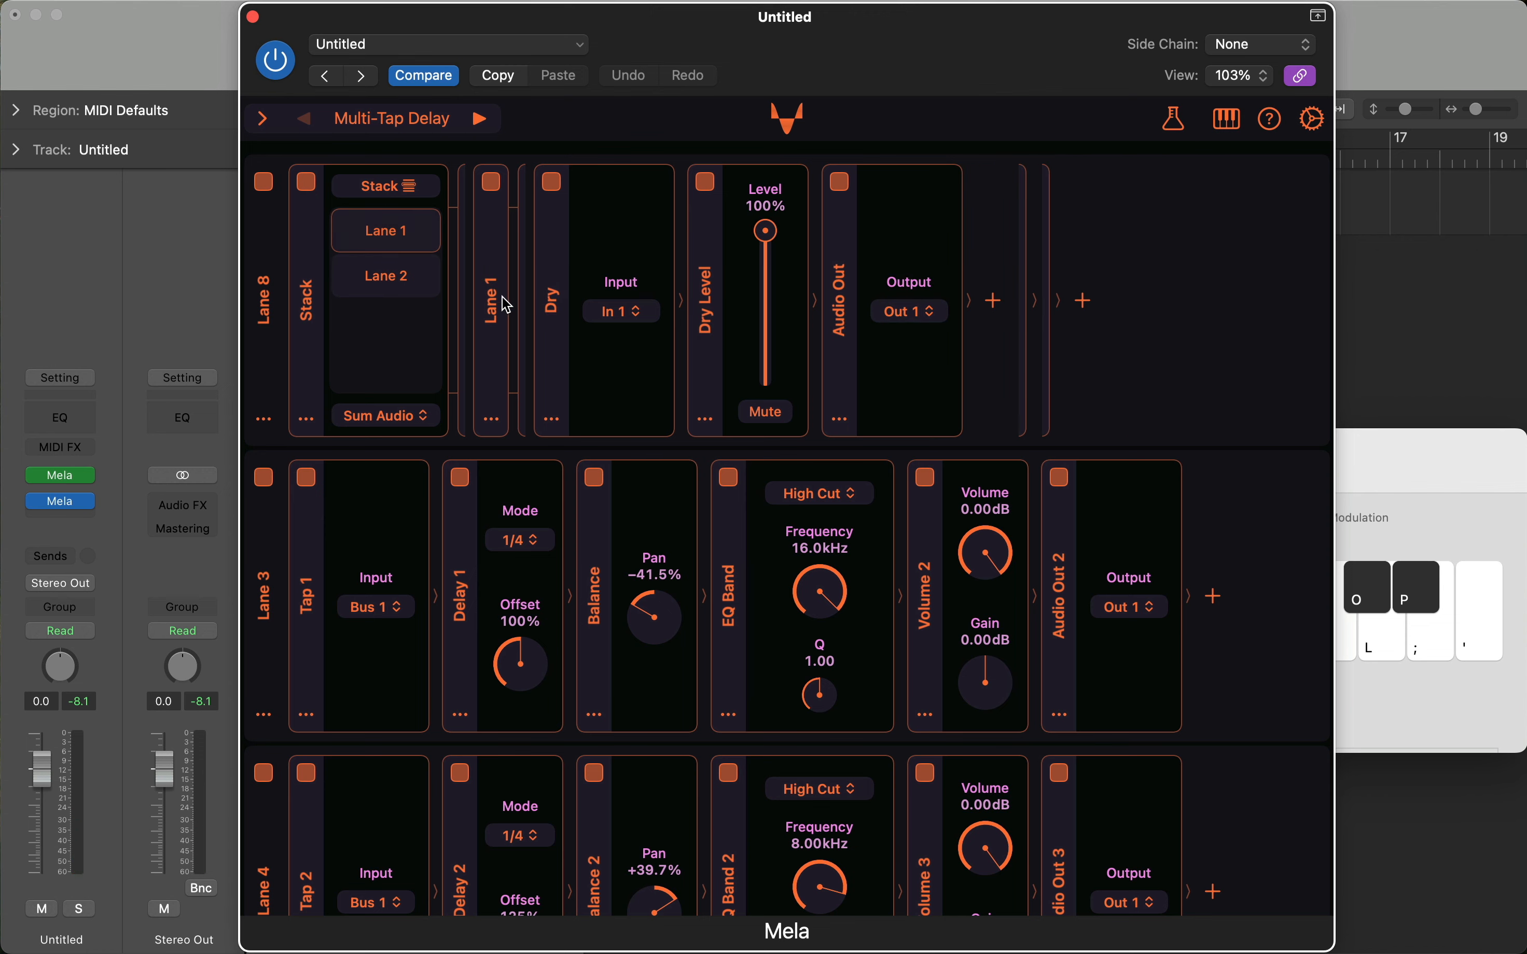
pyautogui.moveTo(564, 369); pyautogui.dragTo(325, 328)
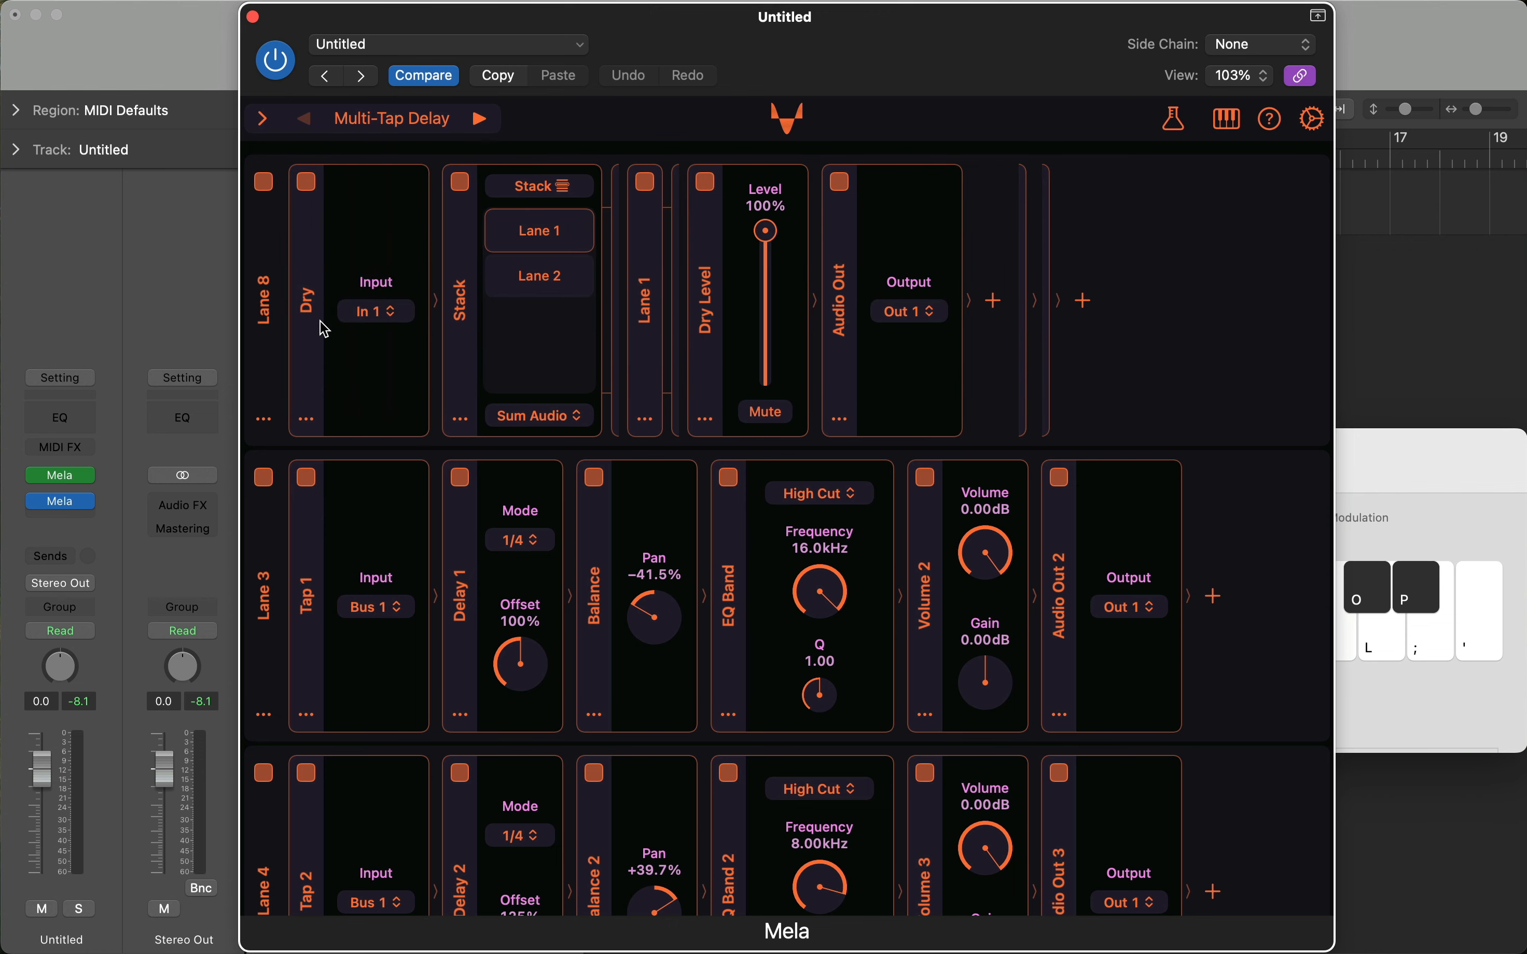
pyautogui.click(307, 420)
pyautogui.click(369, 553)
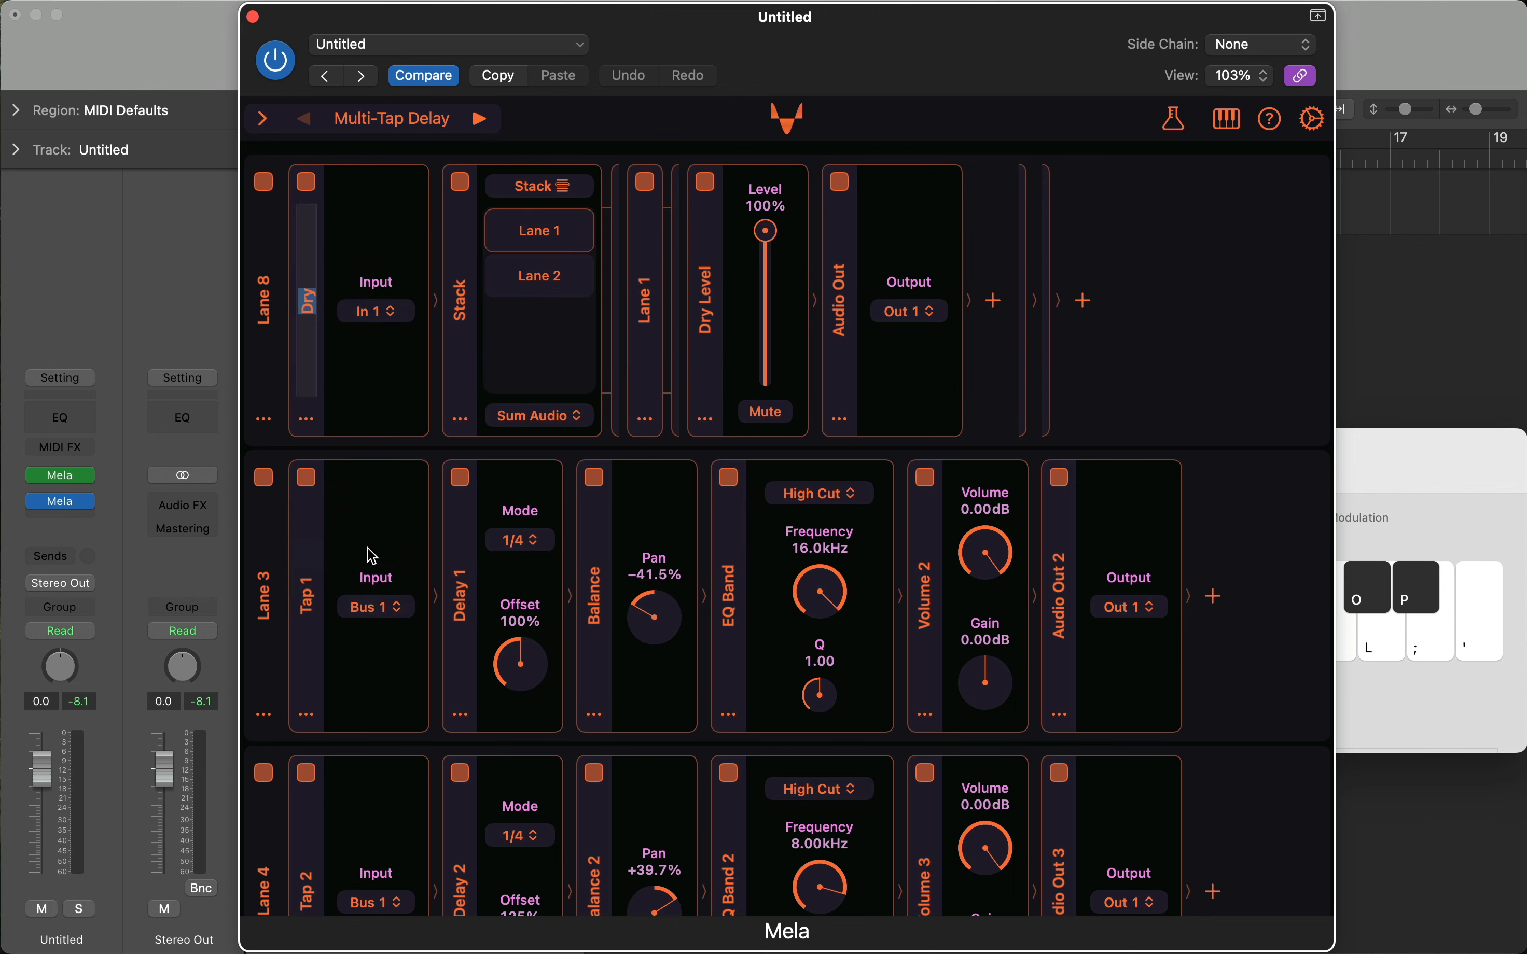
pyautogui.write('Audio In')
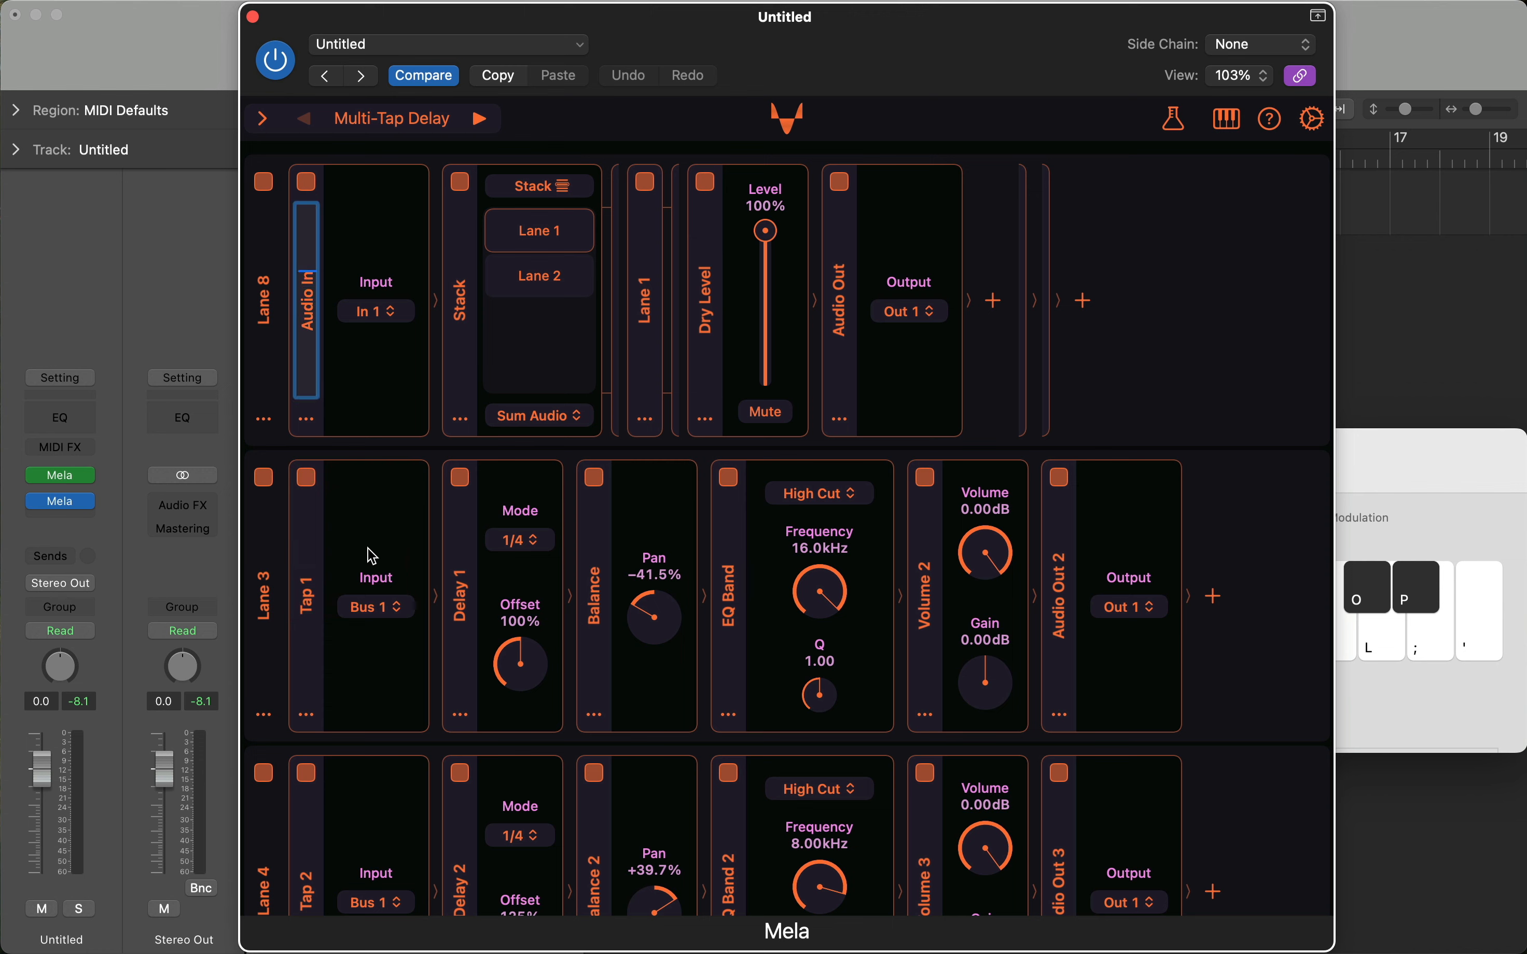
pyautogui.press('Return')
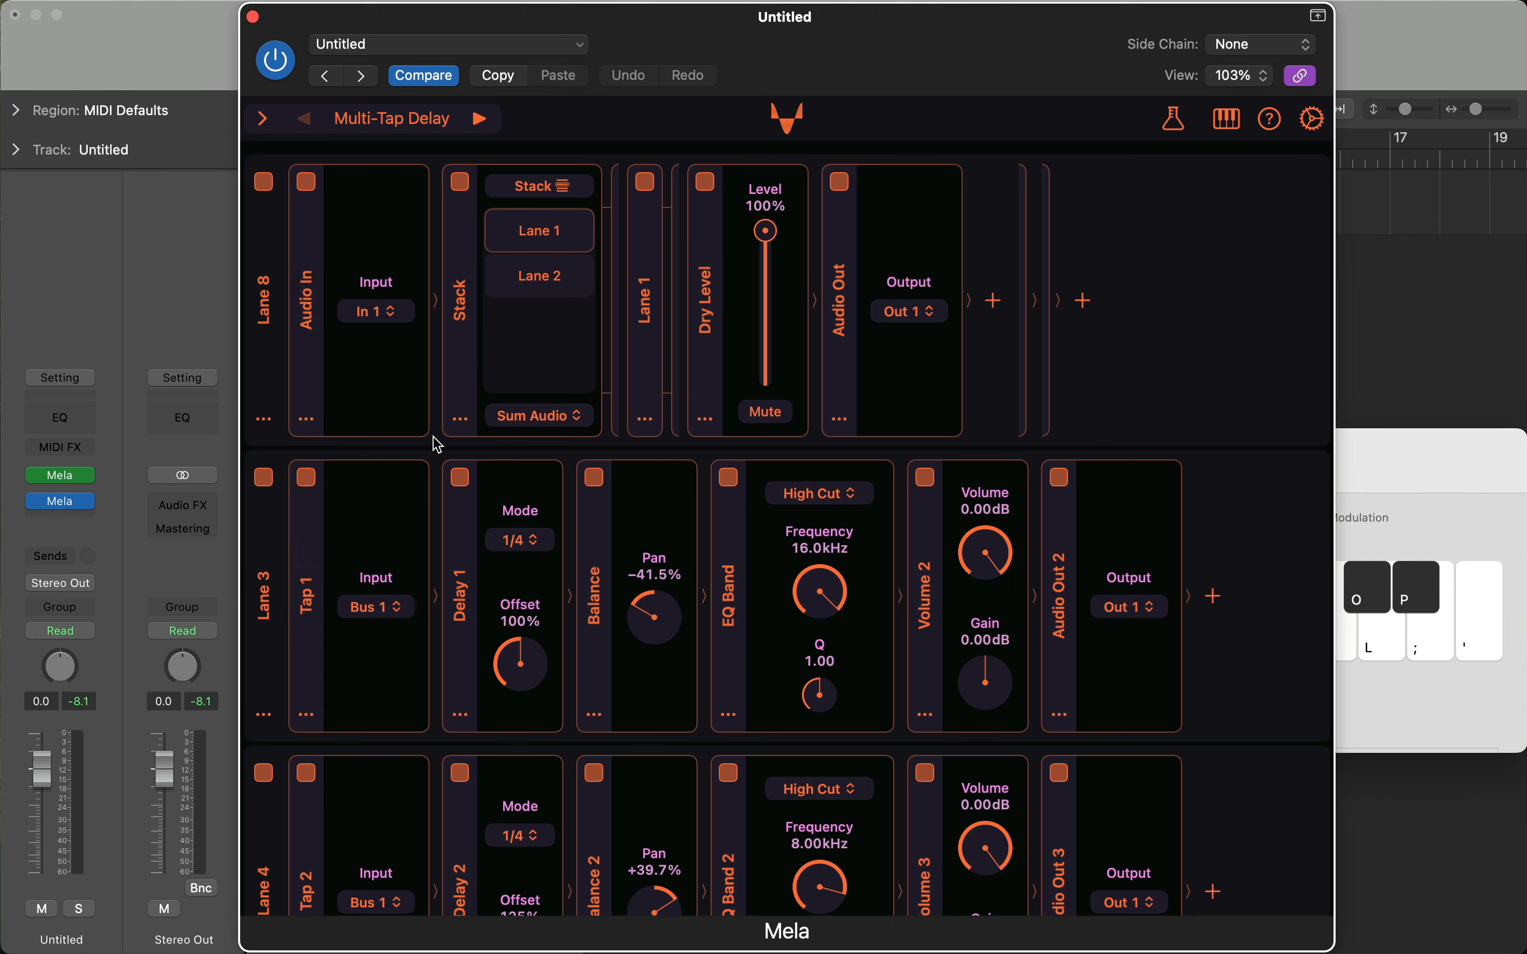
# Delete the Wet input module from Lane 2 inside the Stack
pyautogui.click(549, 285)
pyautogui.click(540, 243)
pyautogui.click(553, 288)
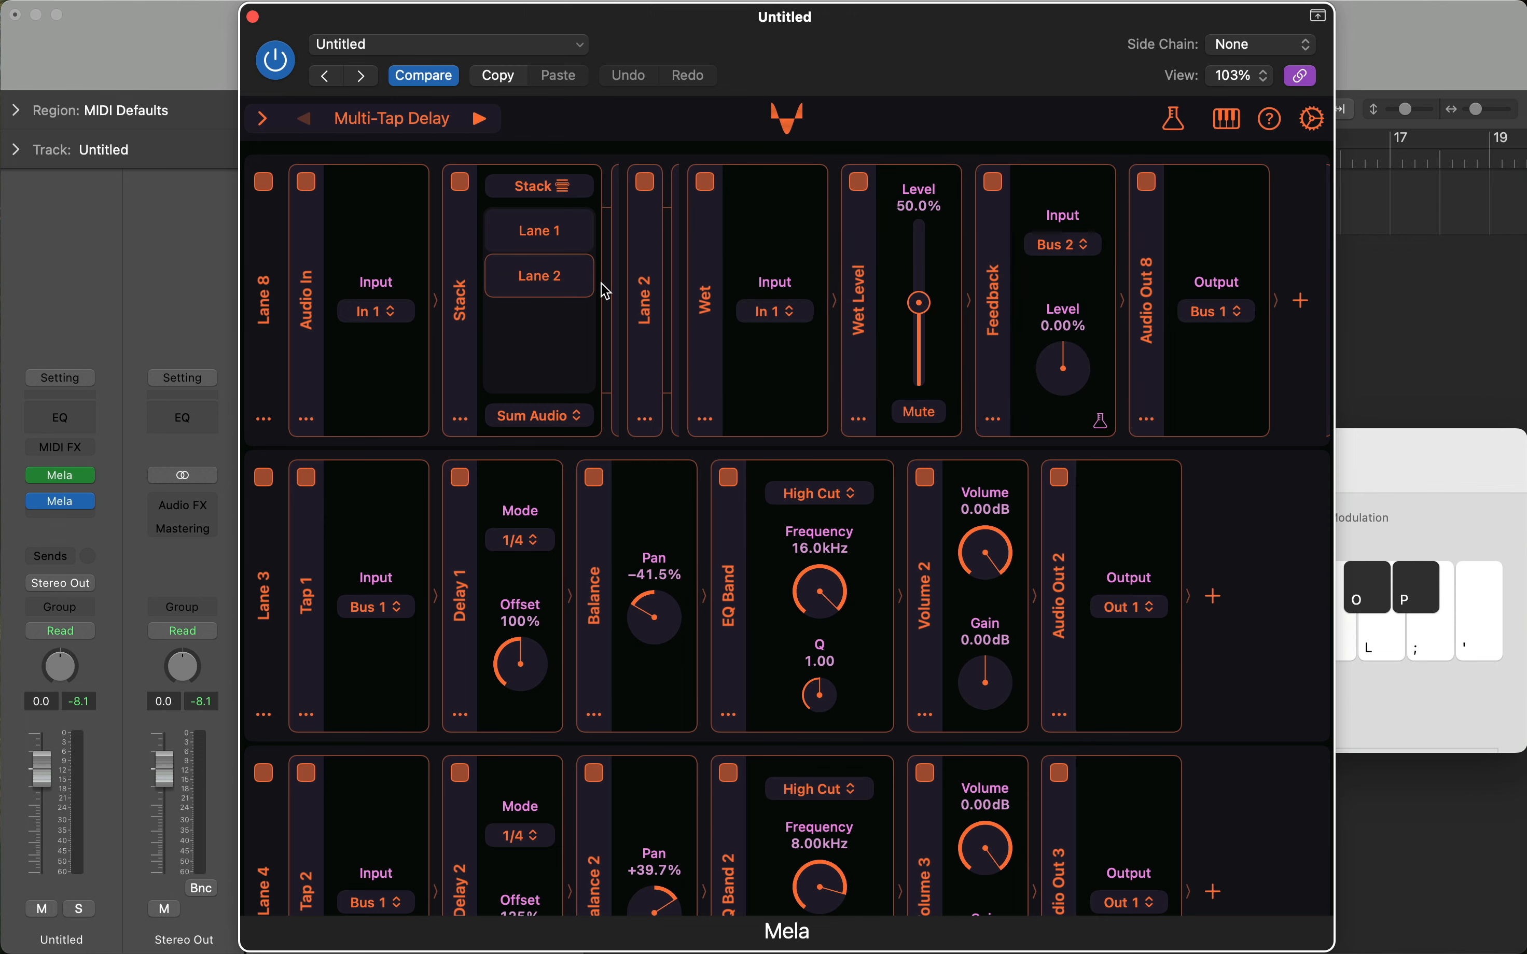
pyautogui.click(708, 421)
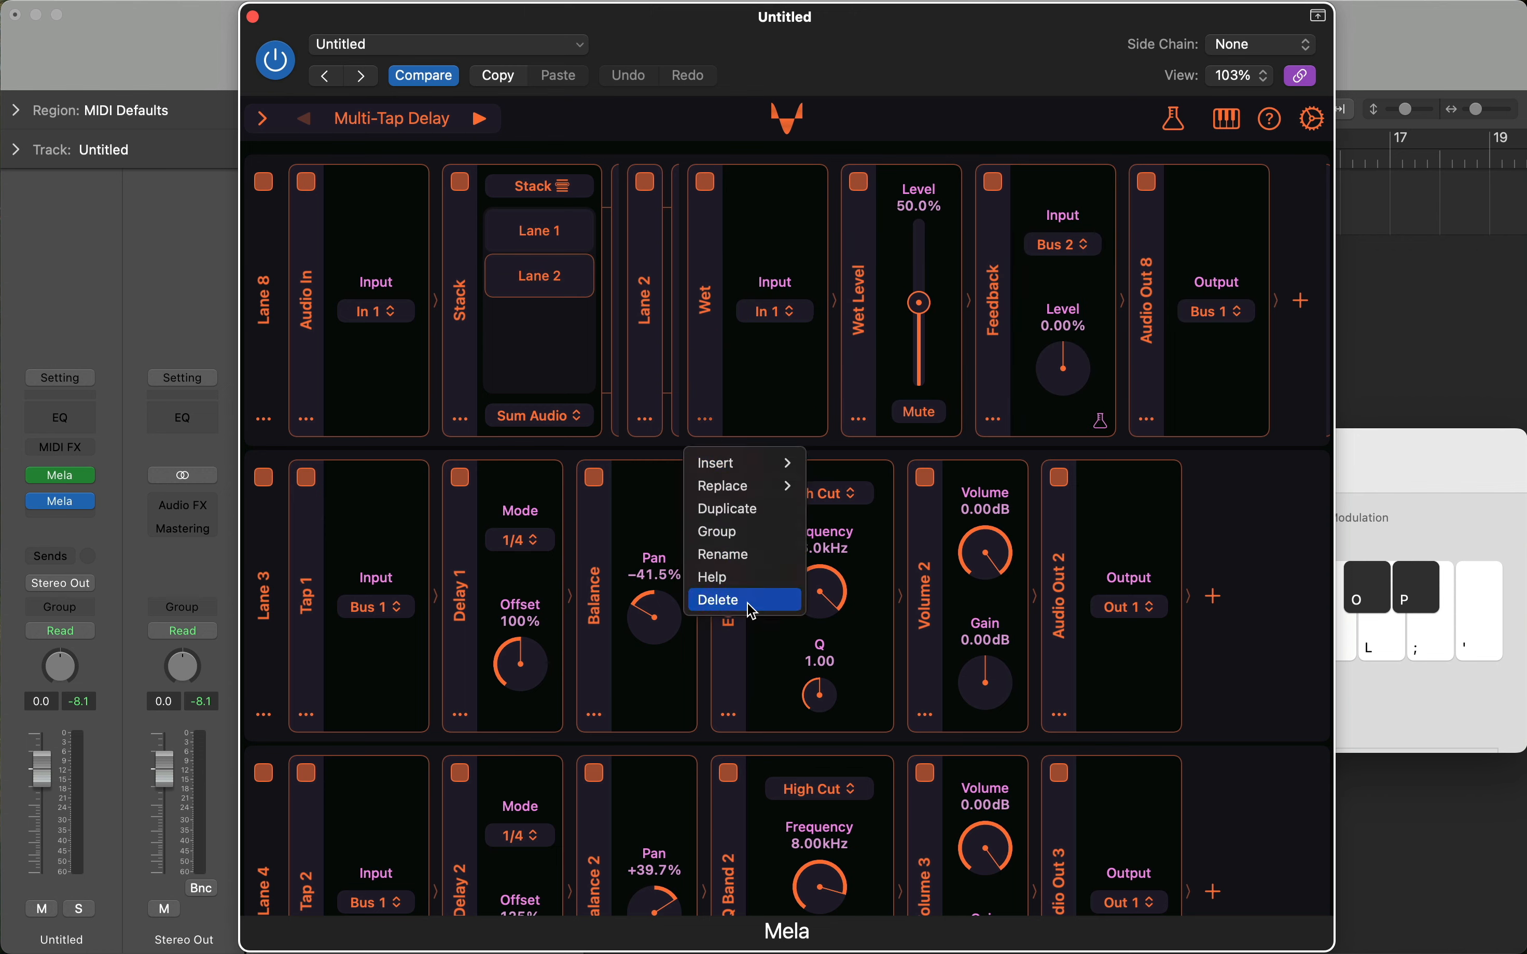
pyautogui.click(726, 604)
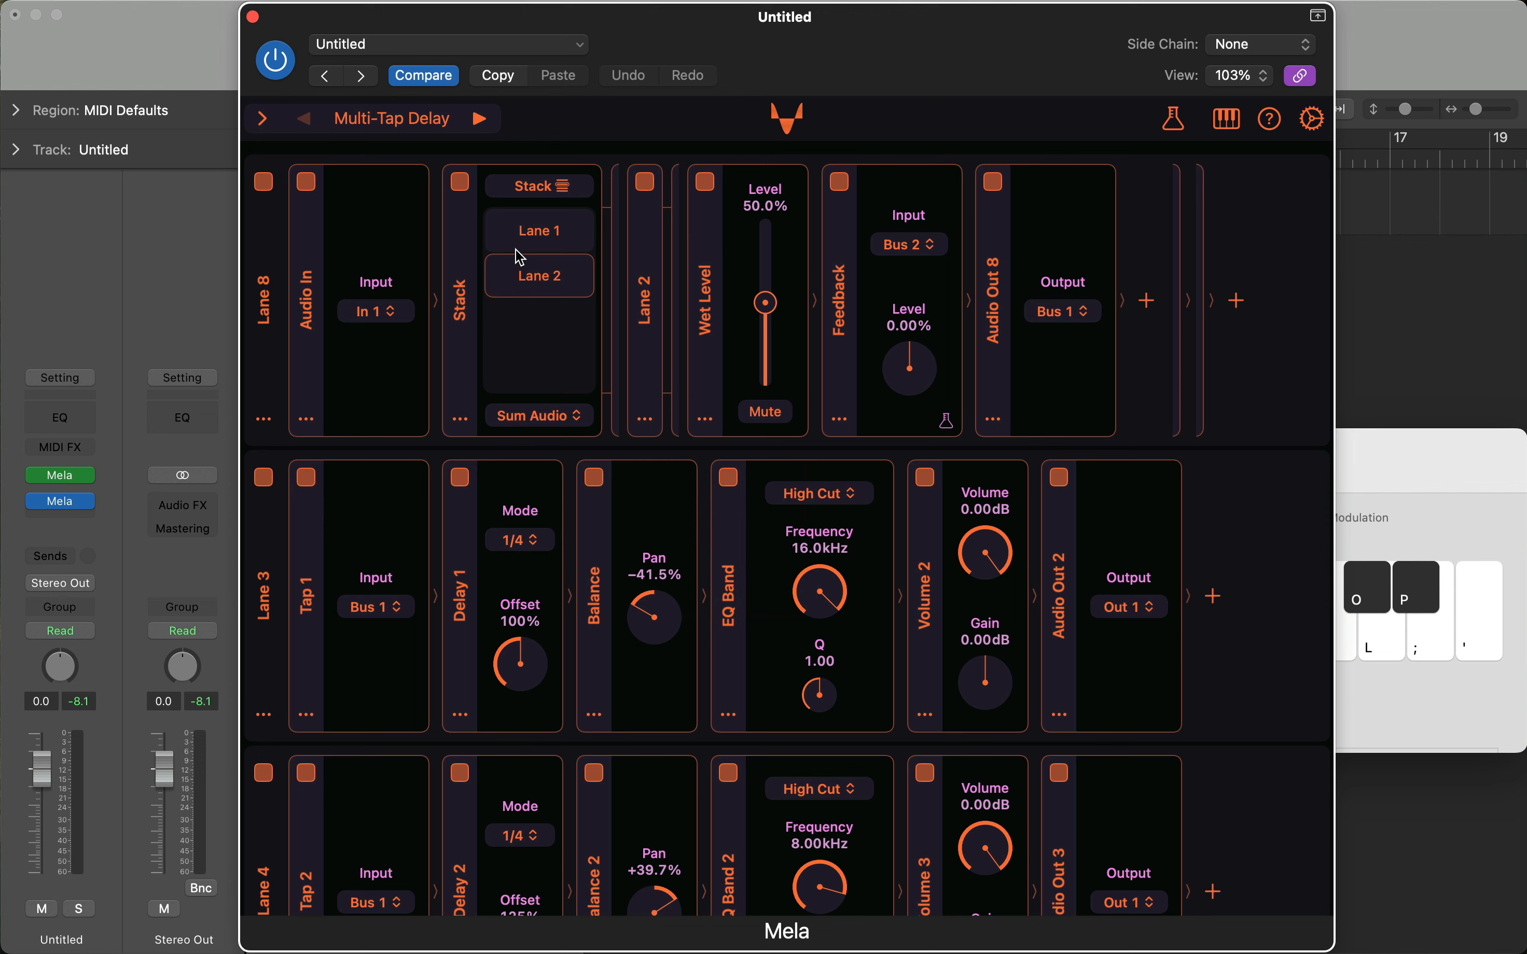
# Rename Lane 1 inside the Stack as Dry
pyautogui.click(554, 247)
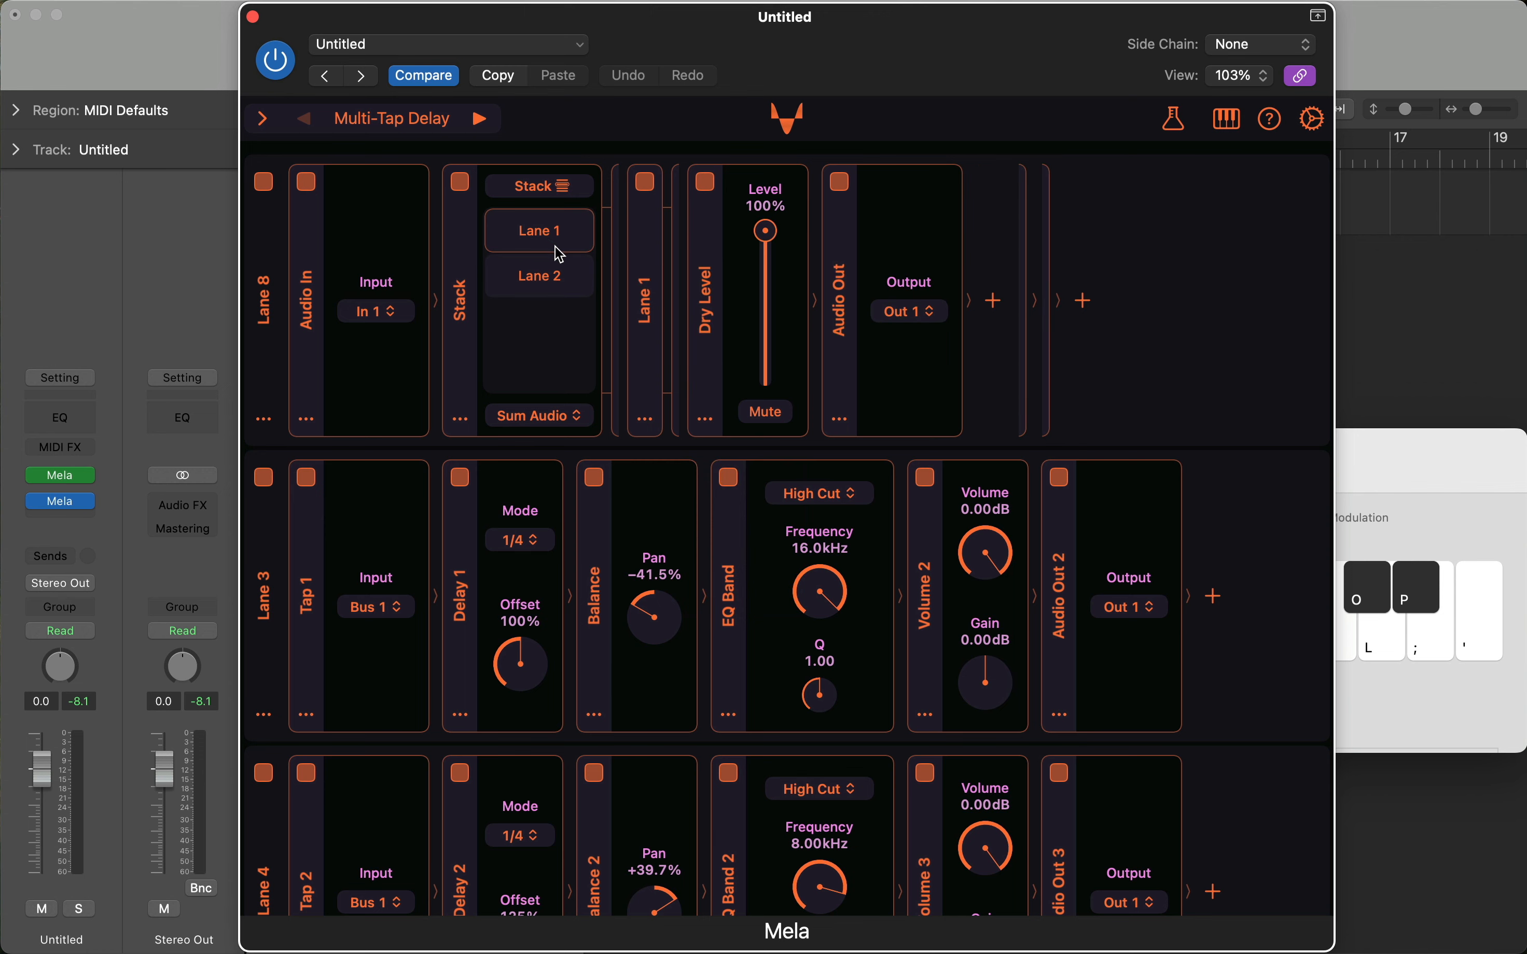
pyautogui.click(650, 418)
pyautogui.click(692, 586)
pyautogui.write('Dry')
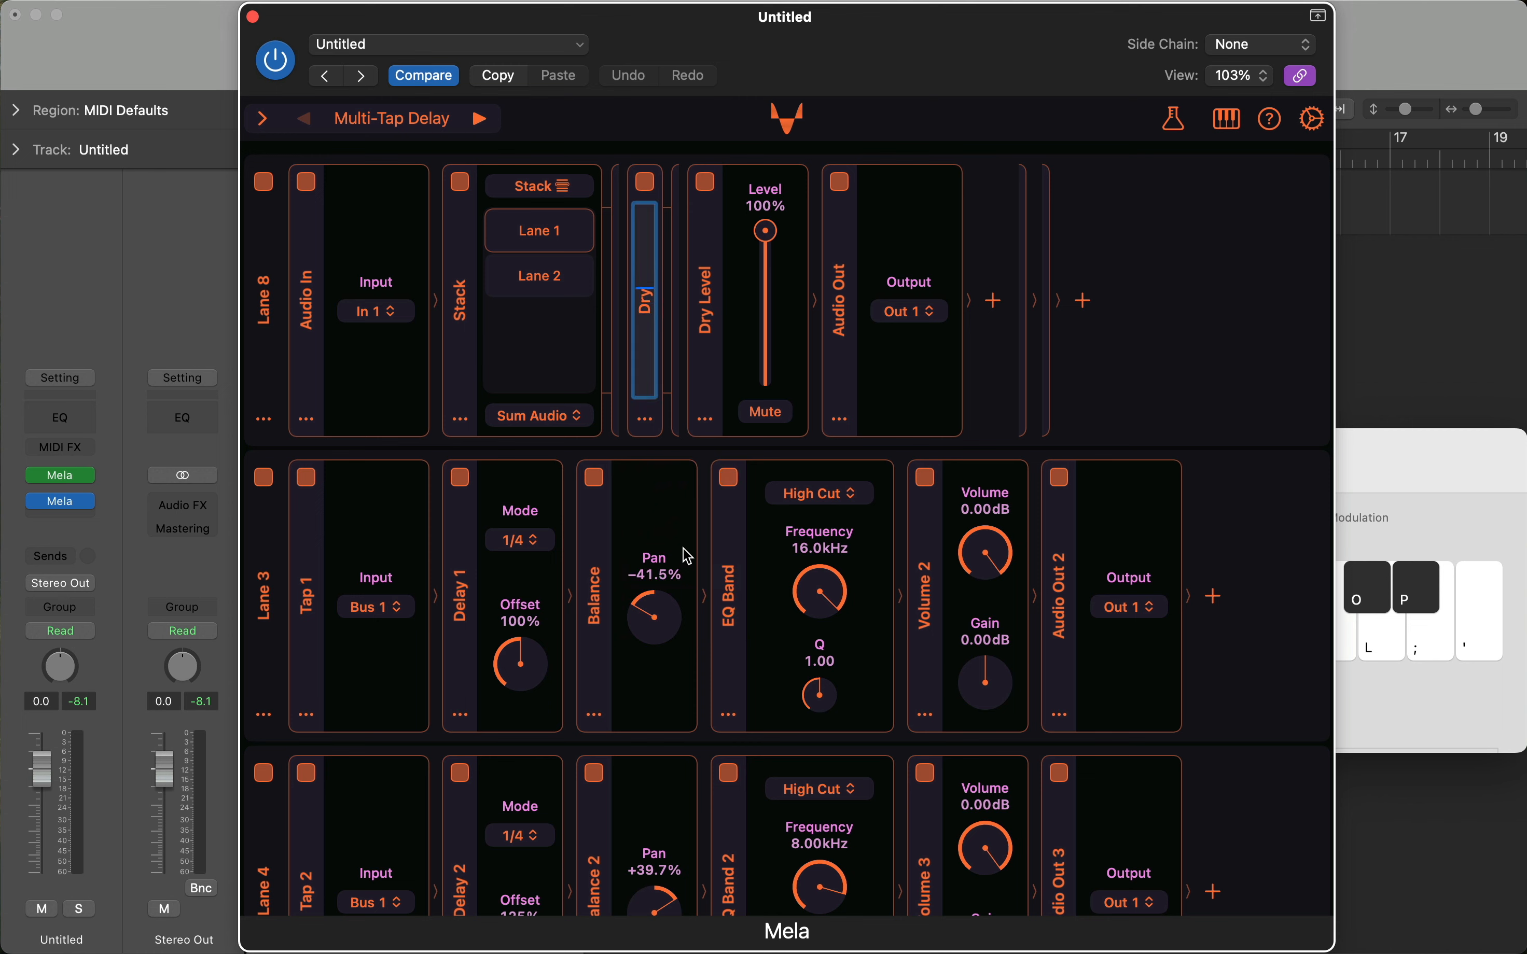
pyautogui.press('Return')
# Rename Lane 2 inside the Stack as Wet
pyautogui.click(577, 282)
pyautogui.click(647, 419)
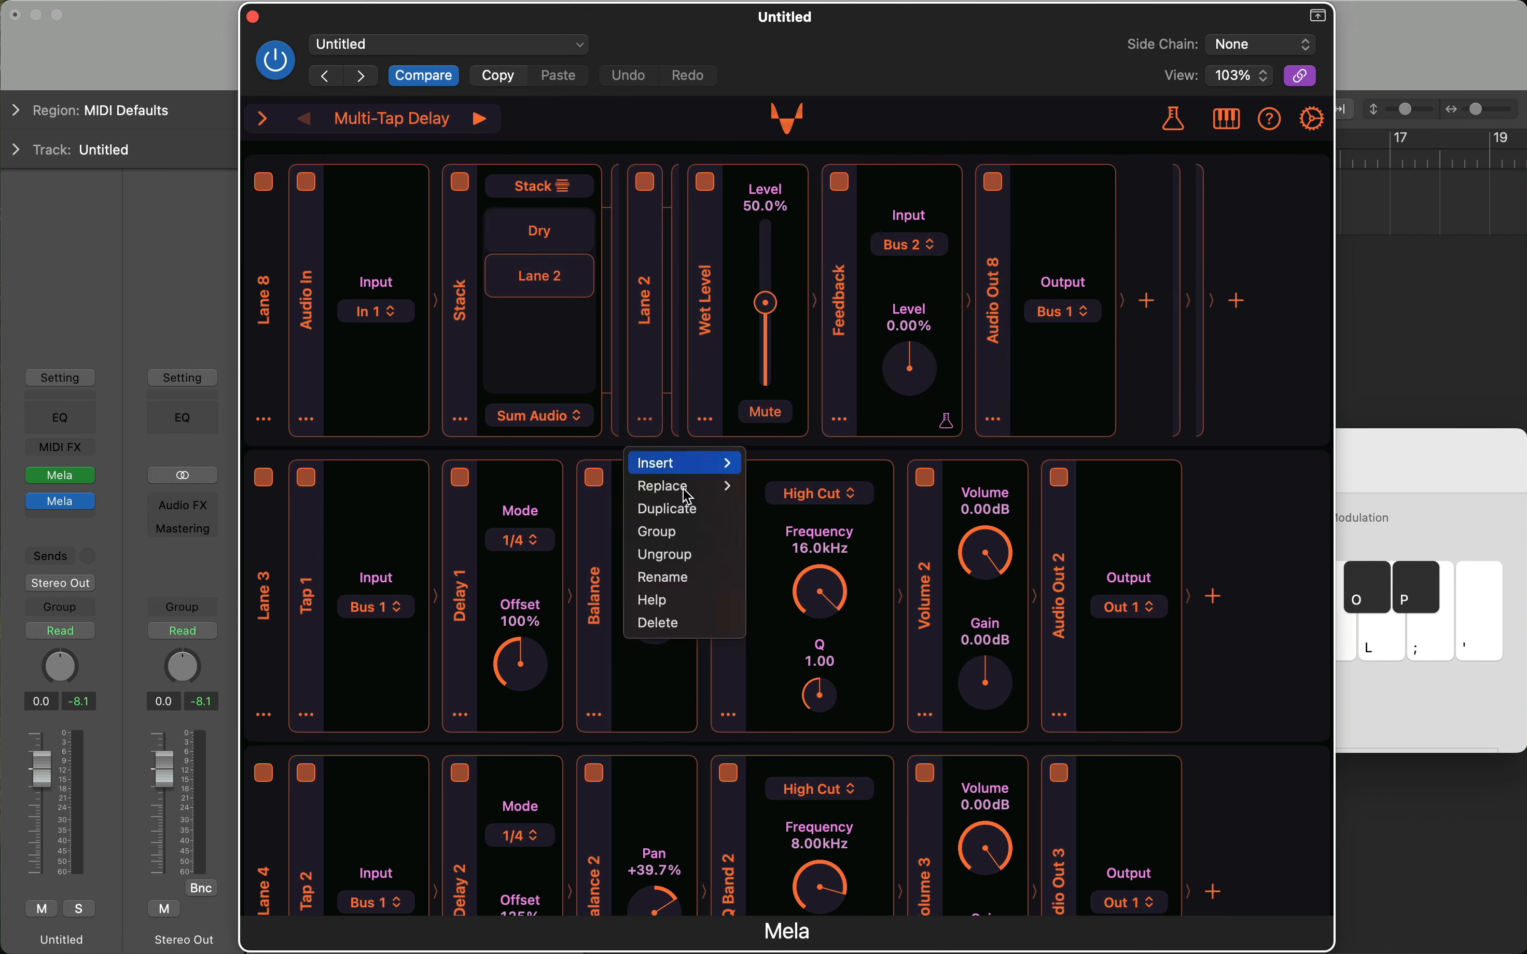
pyautogui.click(688, 578)
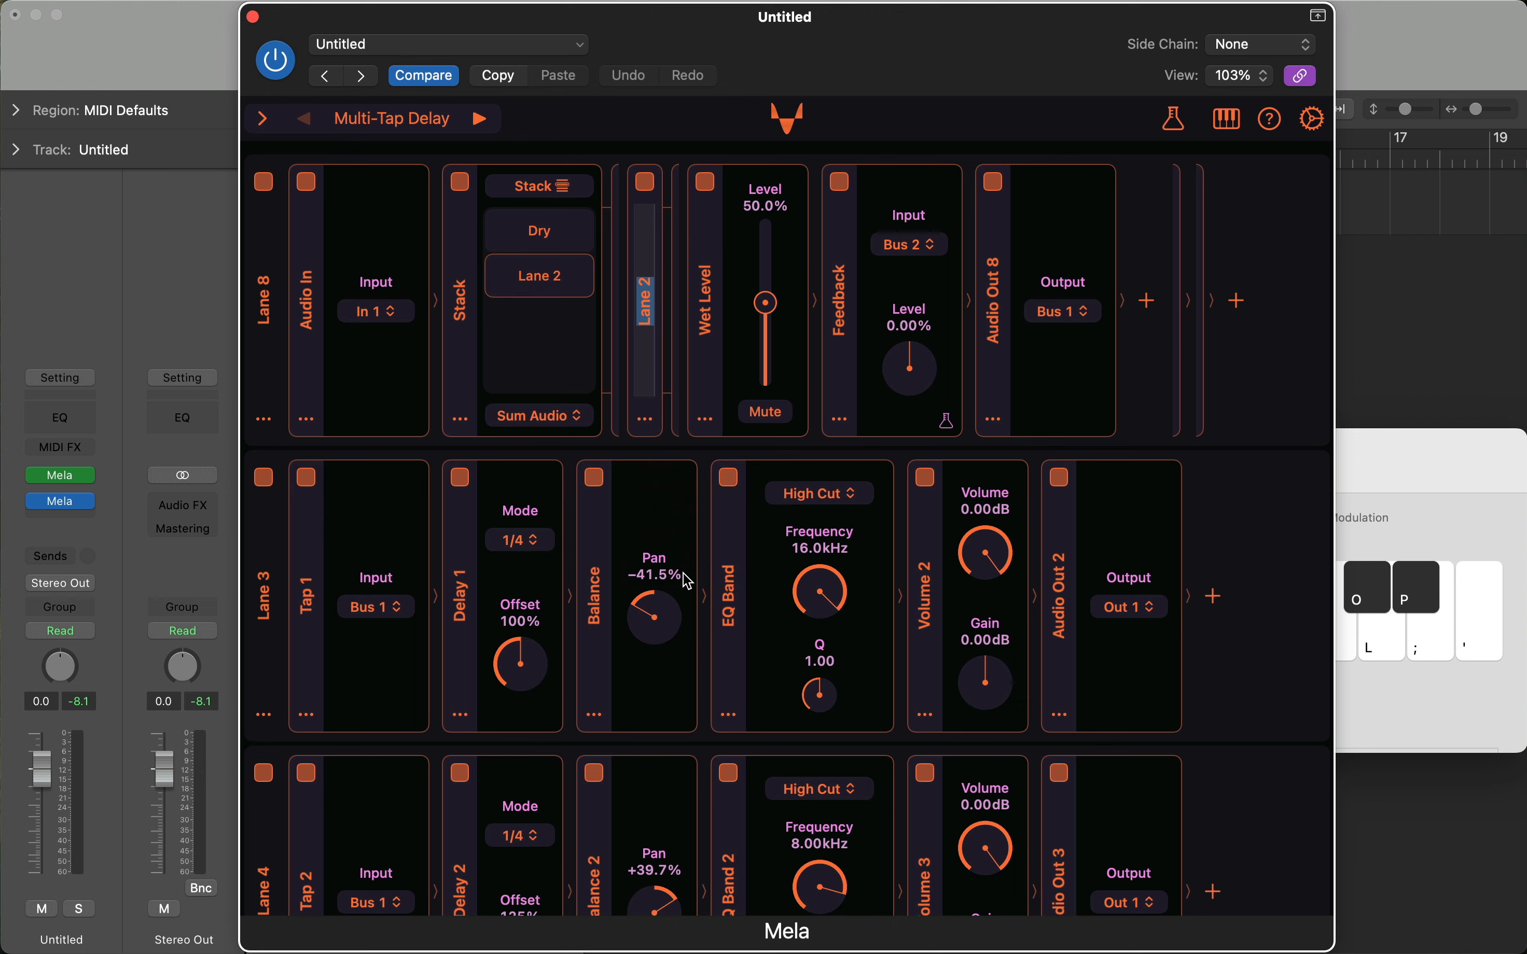
pyautogui.write('Wet')
pyautogui.press('Return')
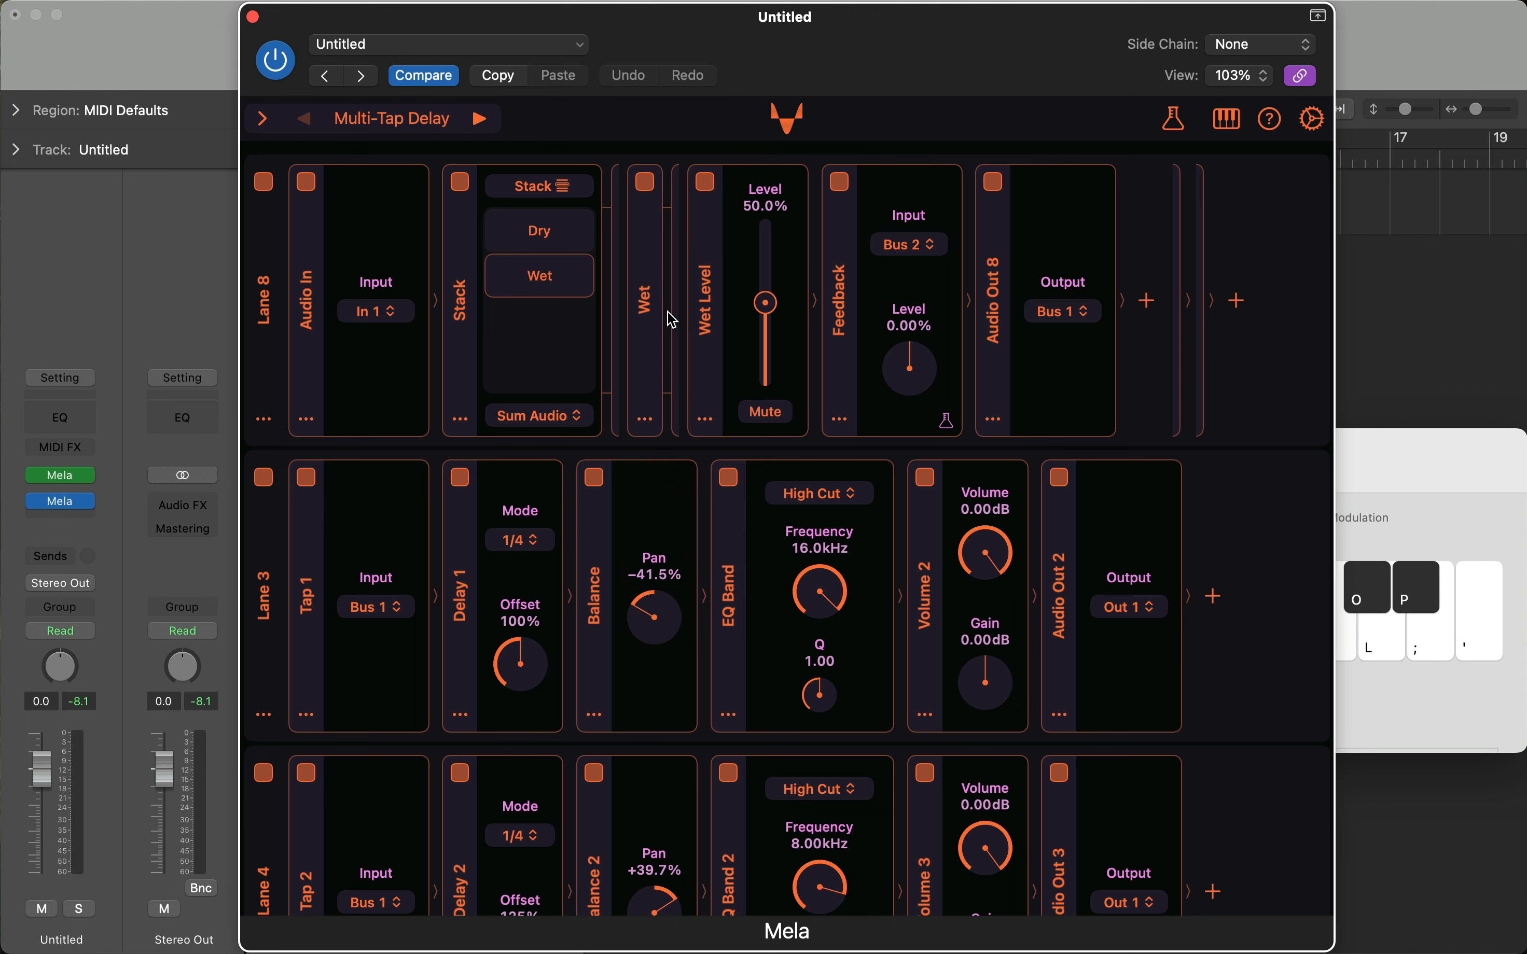
# Replace the Audio Out 8 module in the Wet lane with a Stack signal router and expand the new Stack
pyautogui.click(521, 235)
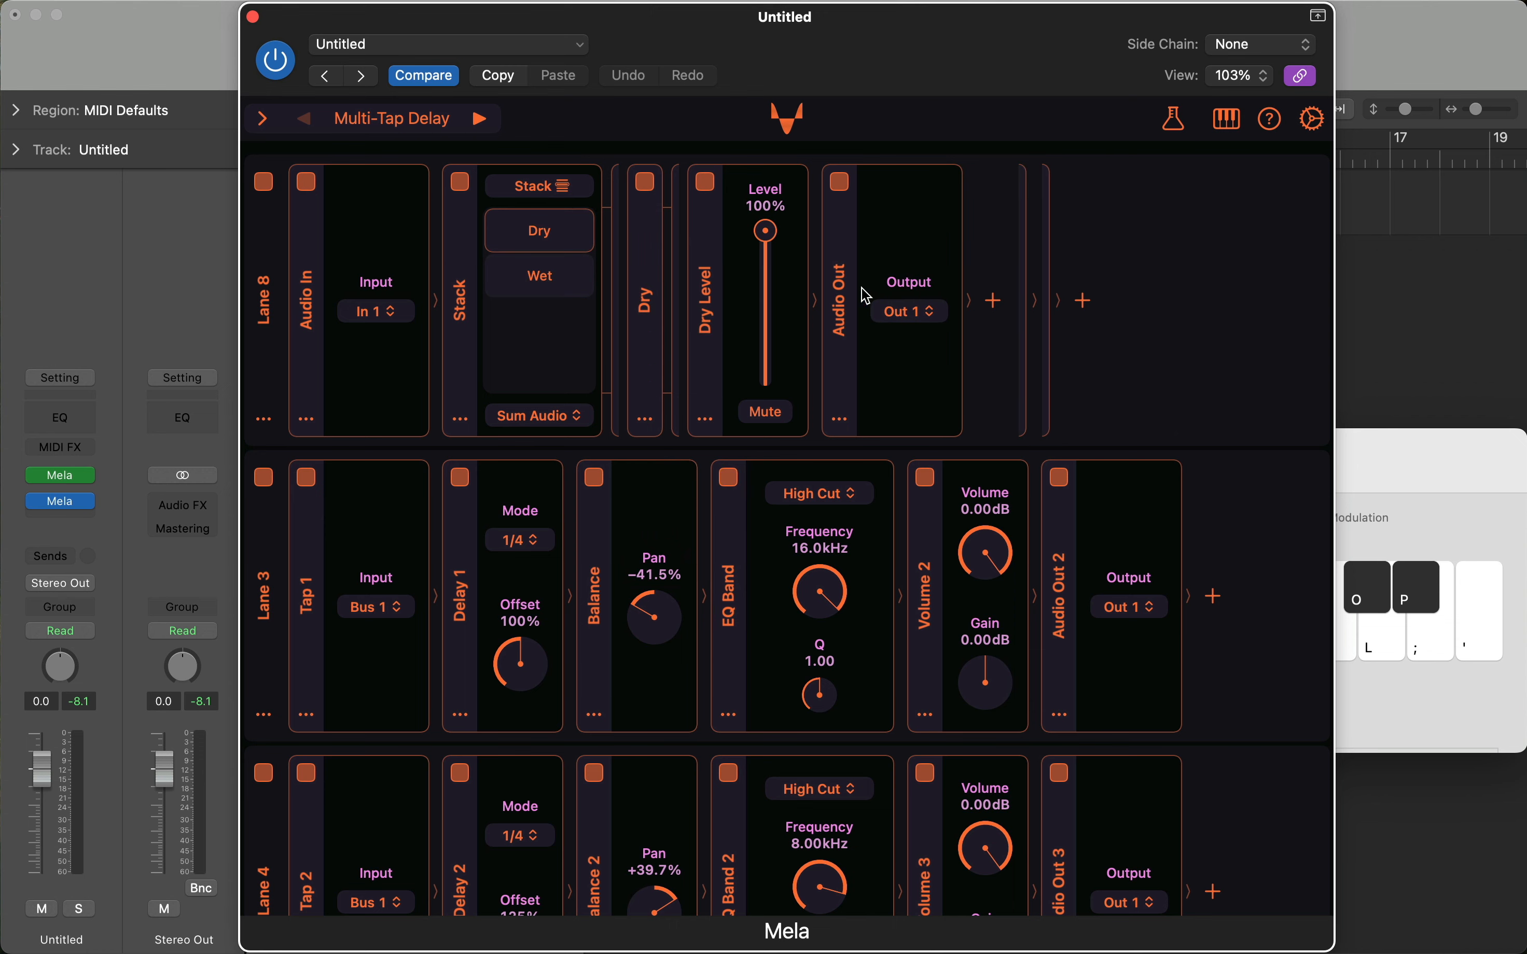
pyautogui.click(535, 289)
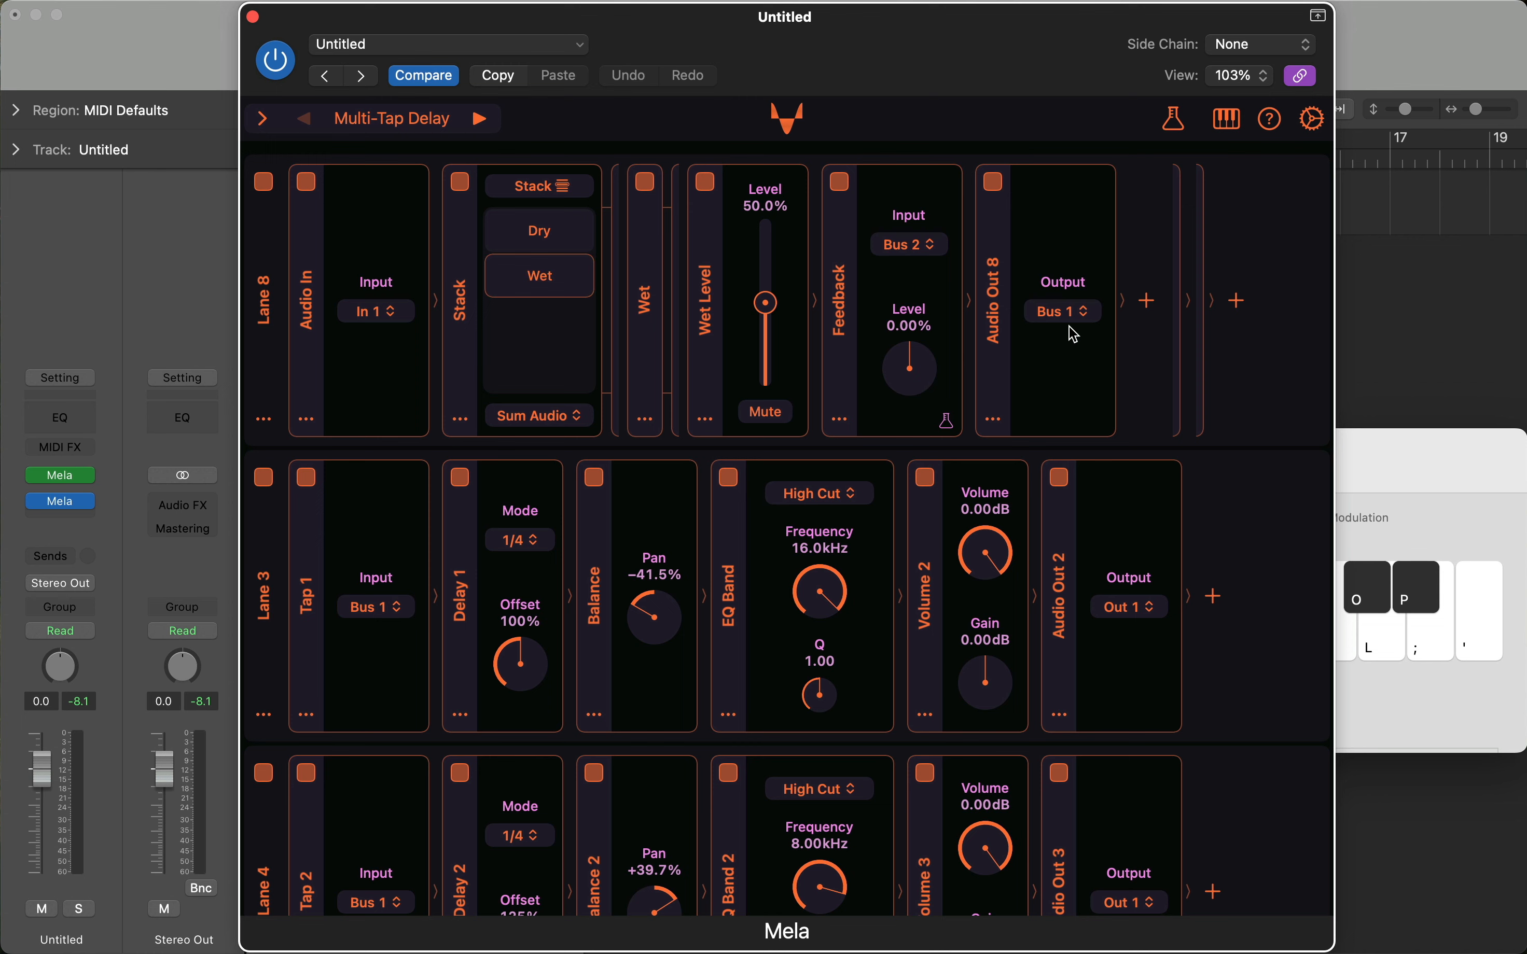
pyautogui.click(995, 419)
pyautogui.moveTo(1035, 492)
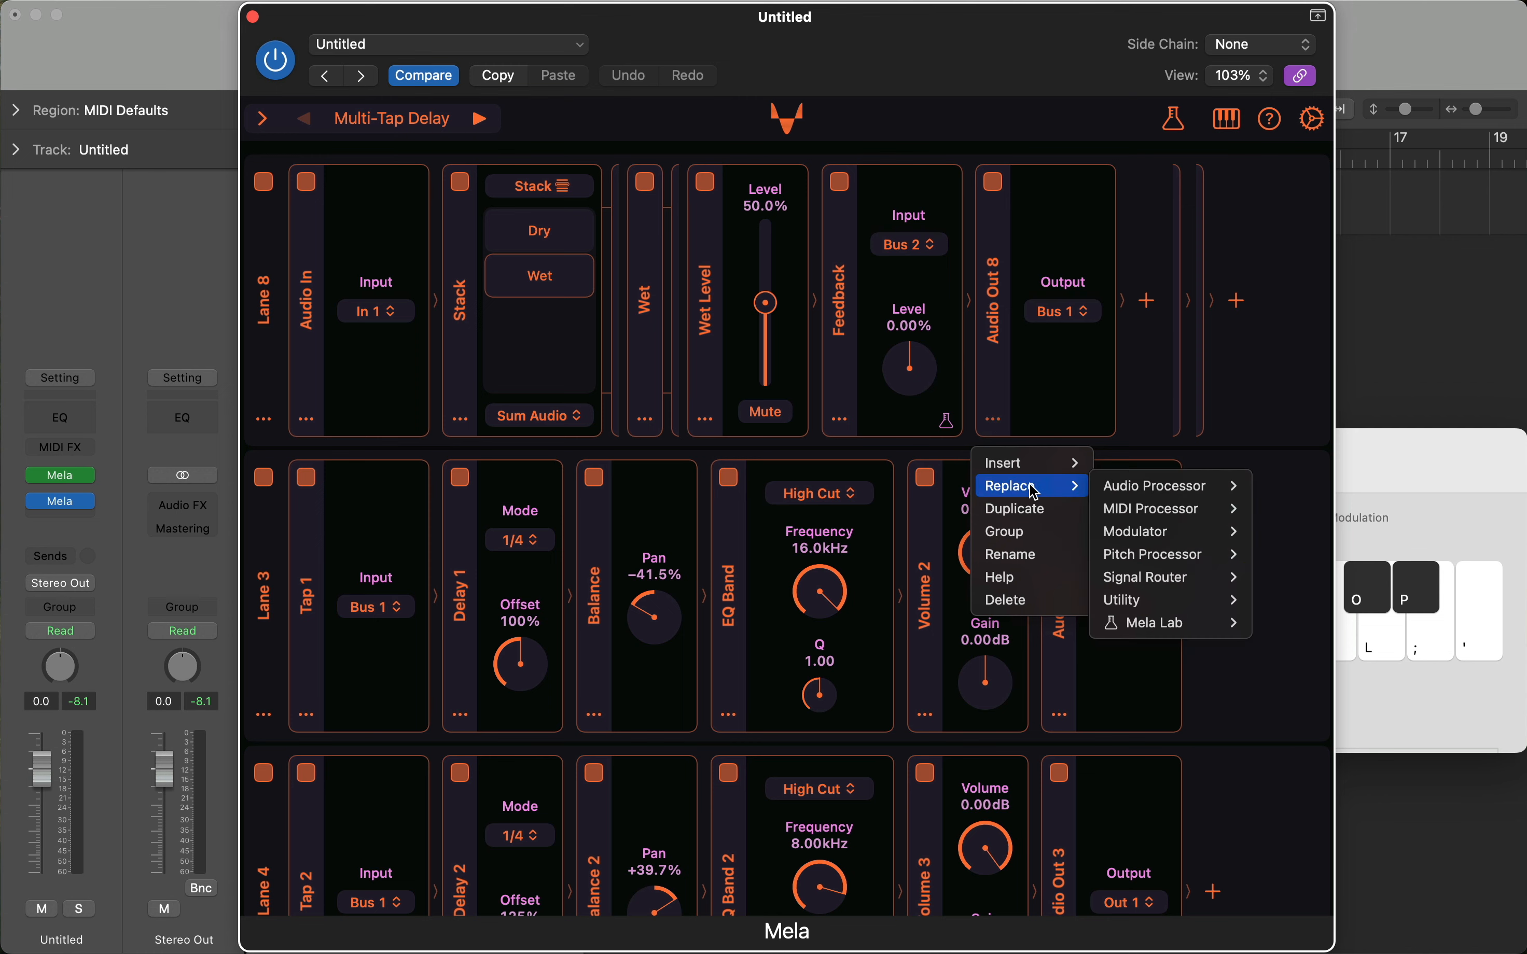
pyautogui.moveTo(1155, 579)
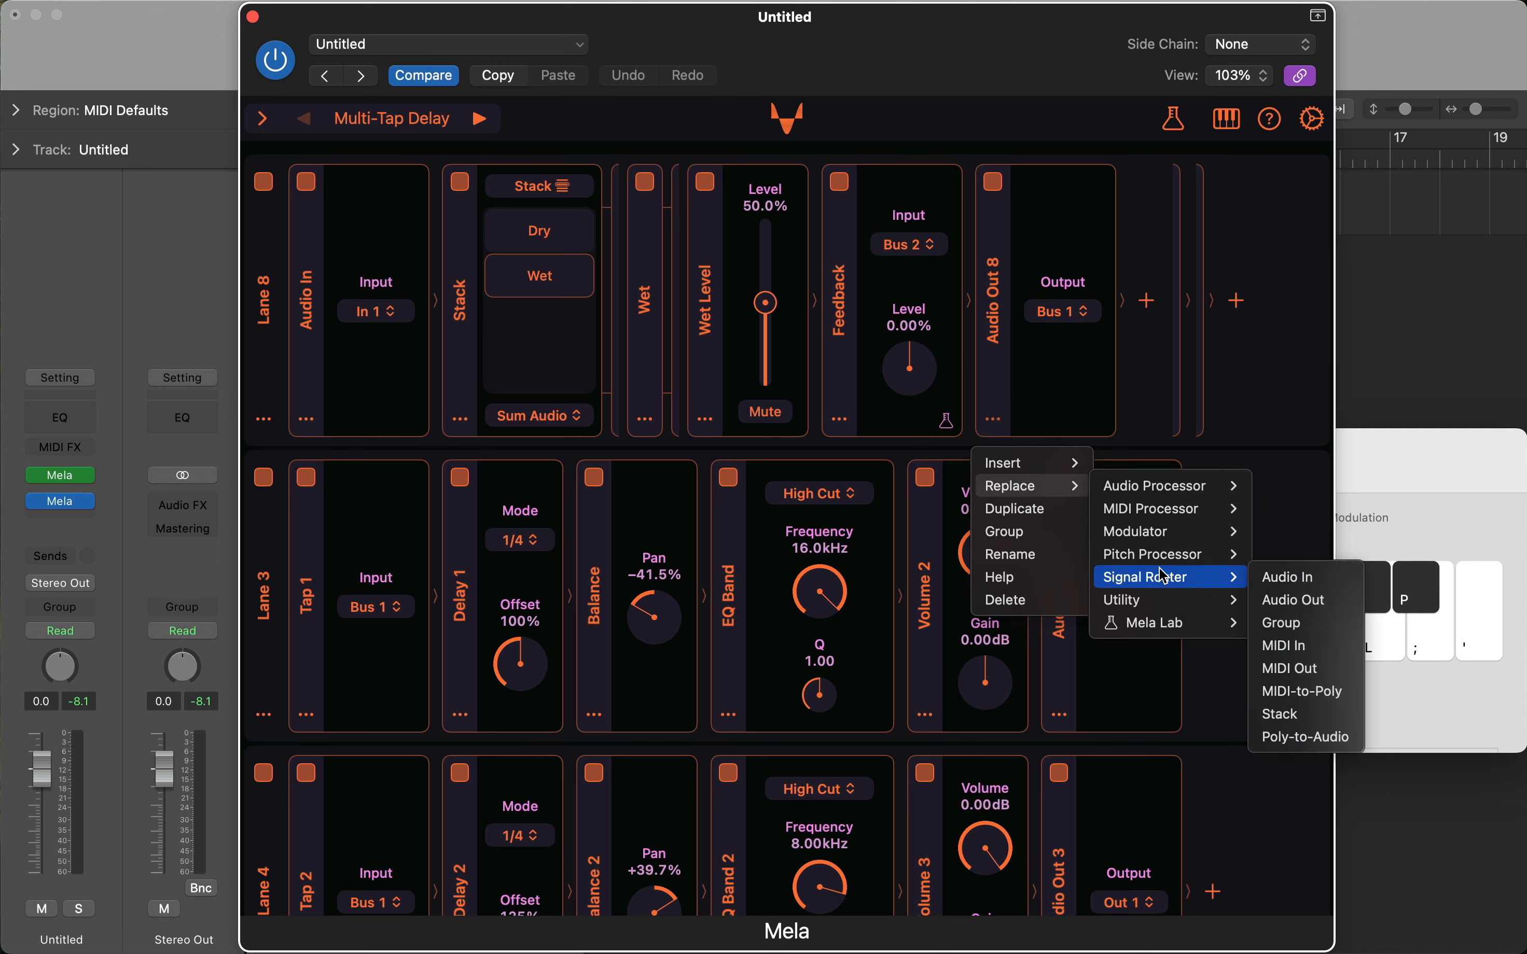
pyautogui.click(1282, 712)
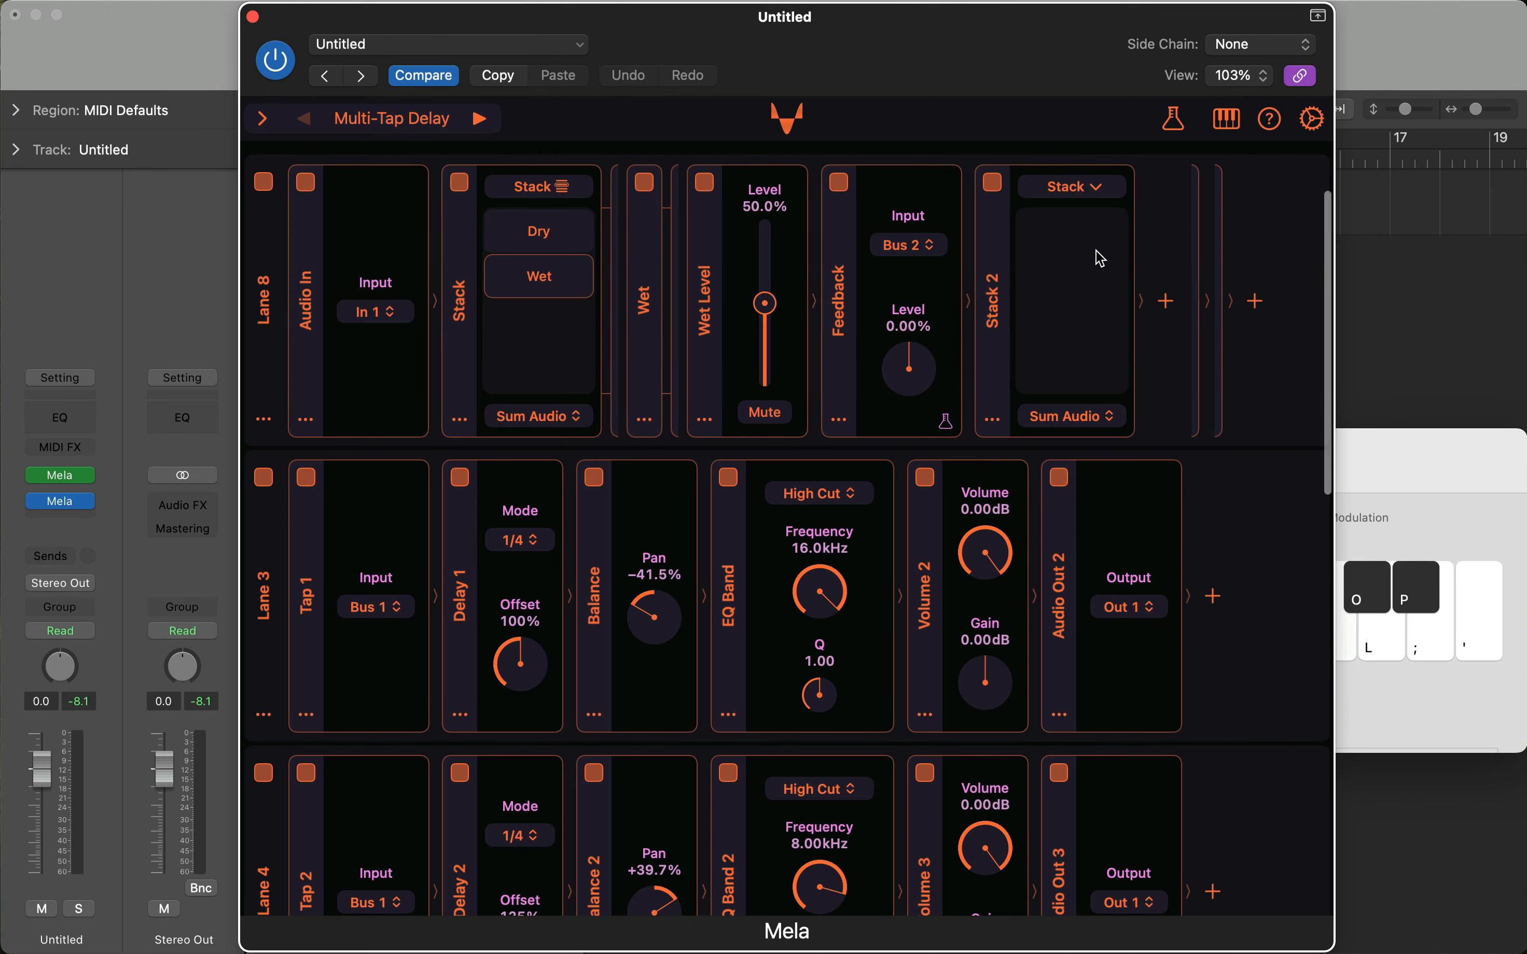
pyautogui.click(1096, 190)
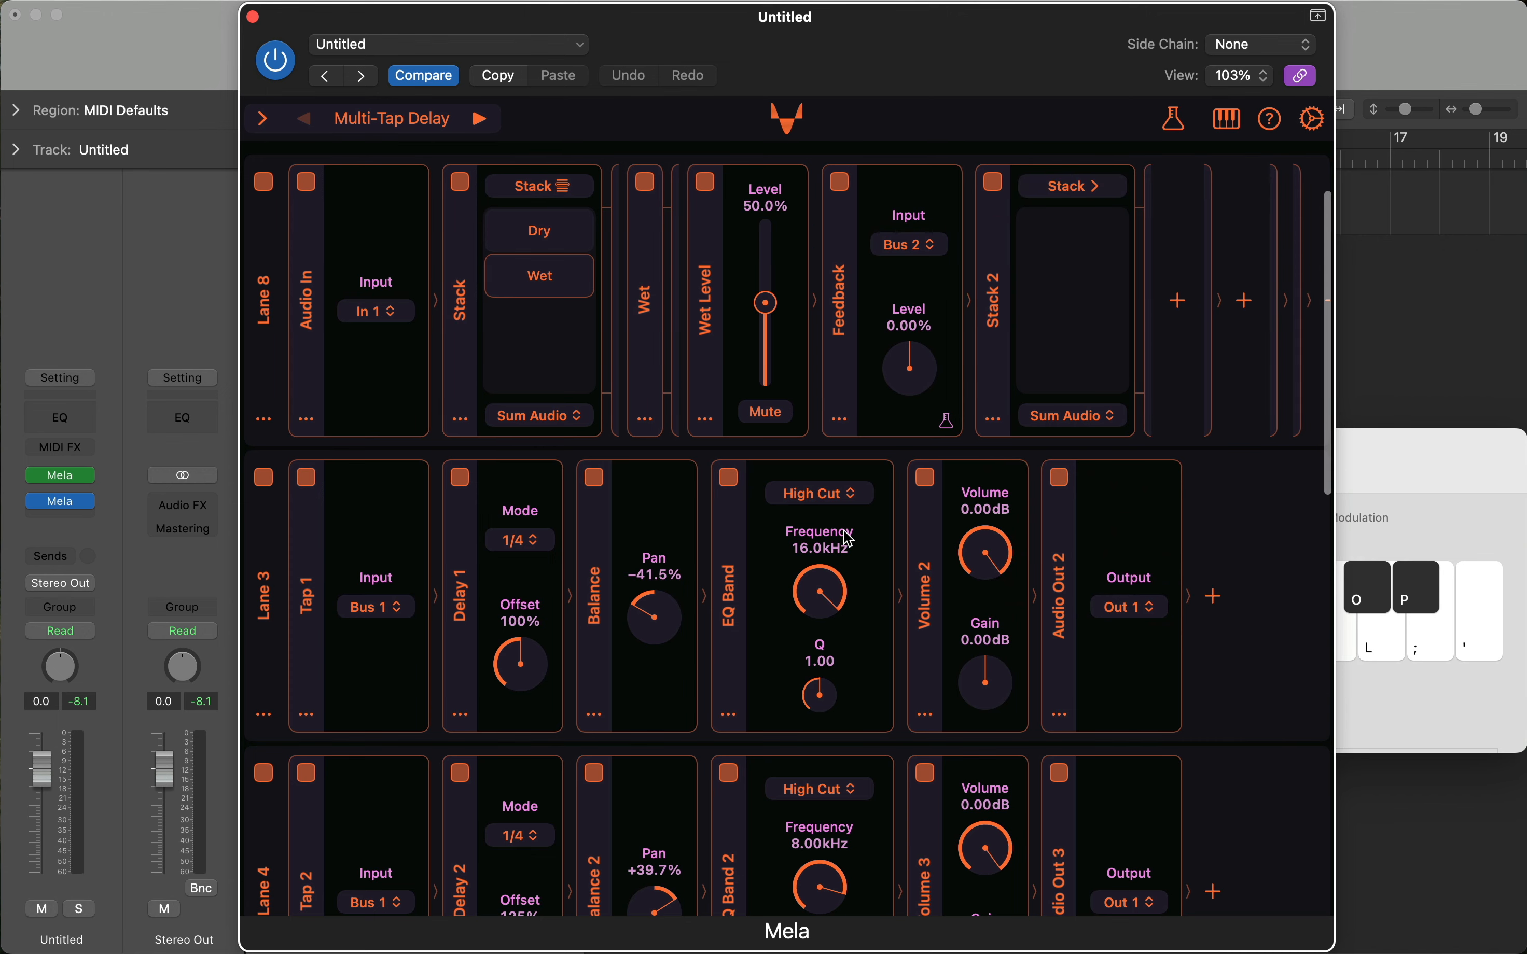
# Collapse Lanes 3, 4, 5, 6 and 7 below the main lane
pyautogui.click(282, 613)
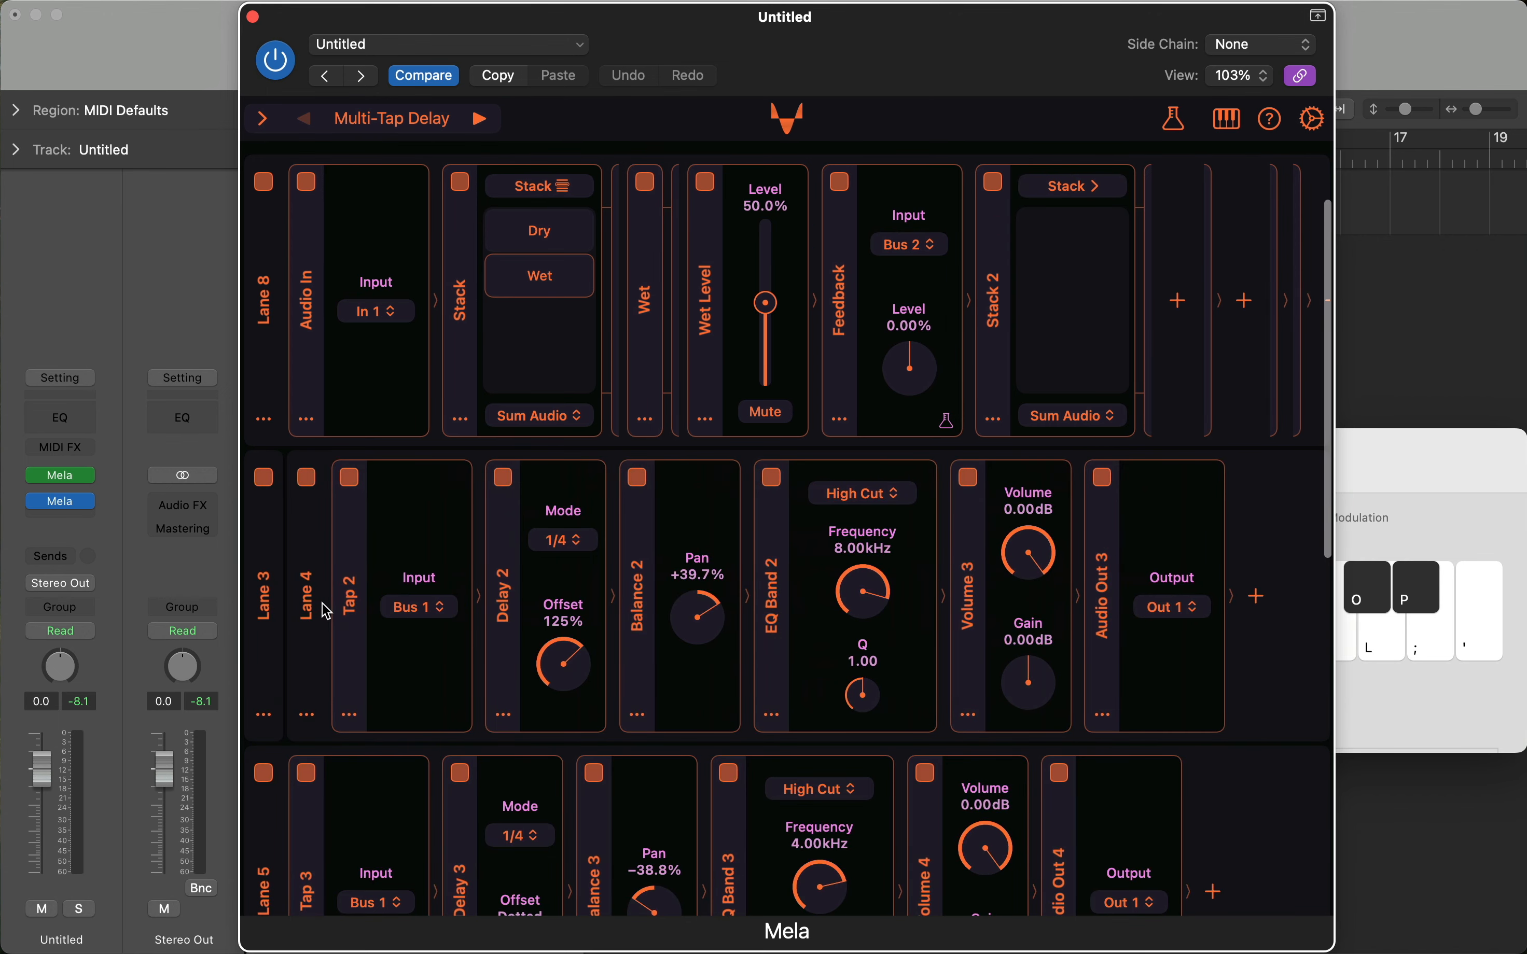
pyautogui.click(309, 605)
pyautogui.click(361, 607)
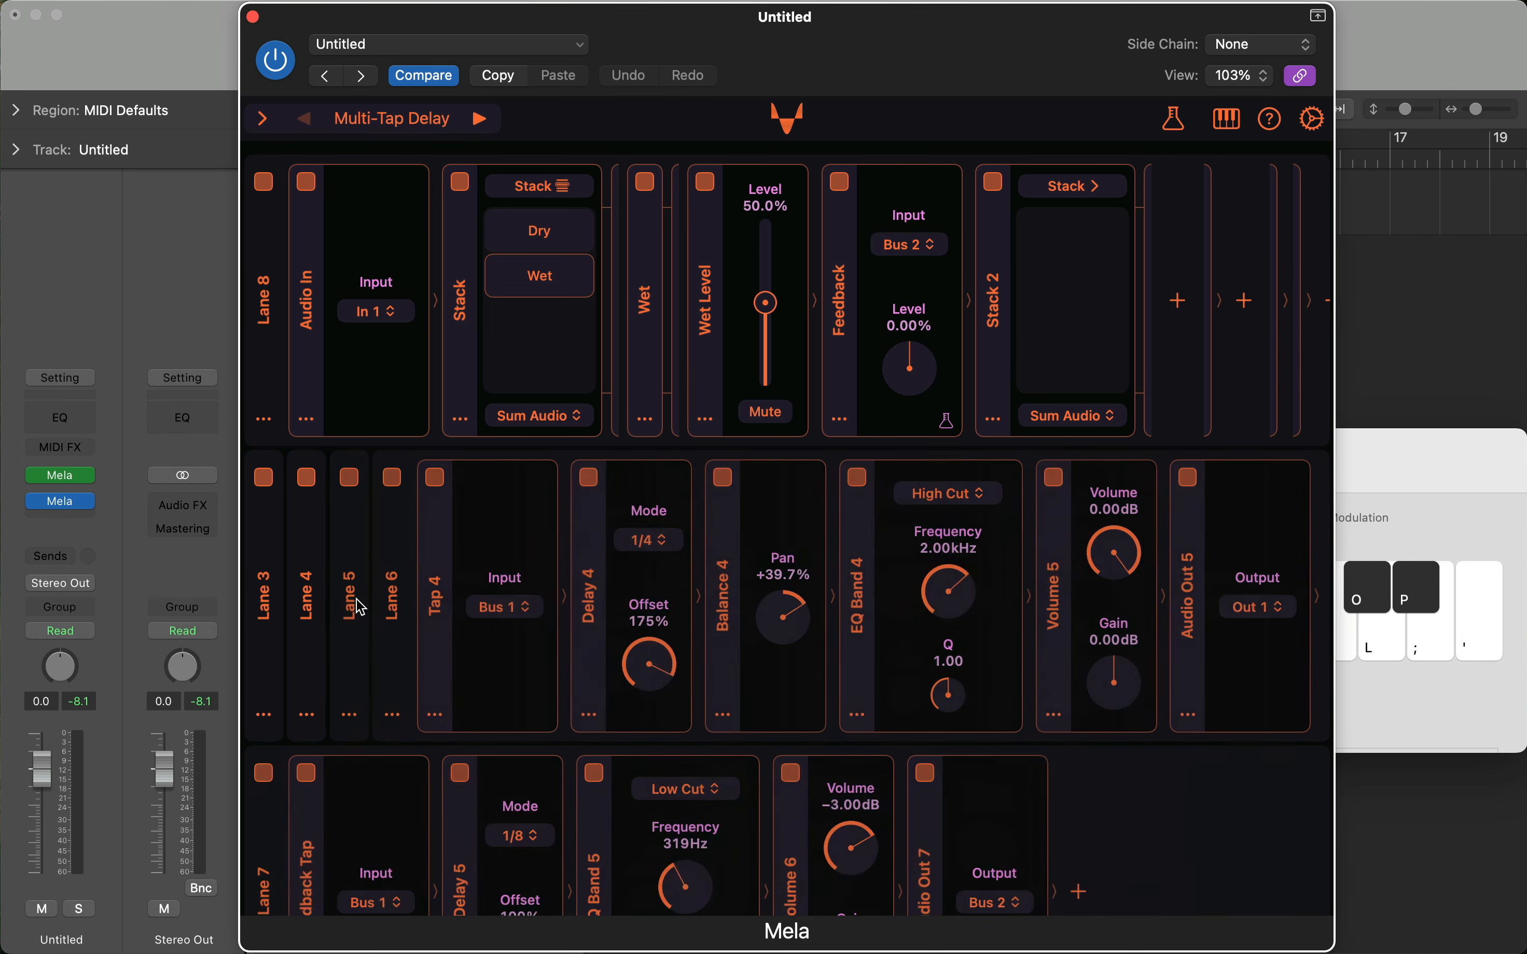
pyautogui.click(390, 602)
pyautogui.click(273, 835)
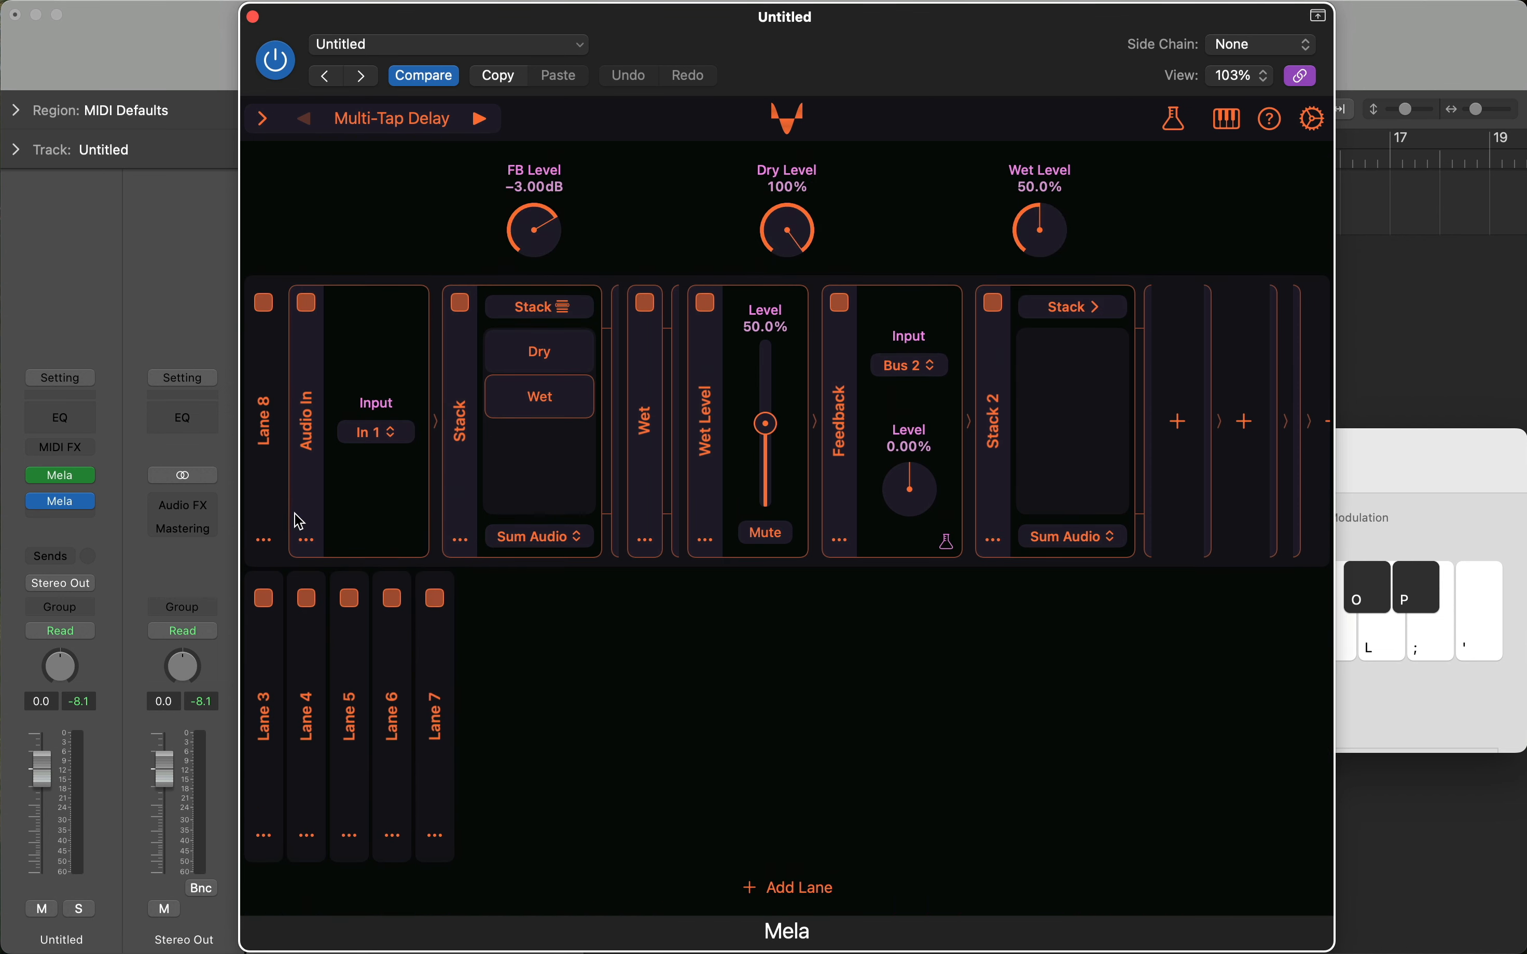
# Move the collapsed Lanes 3 to 7 into Stack 2 in the Wet lane, keeping their numerical order
pyautogui.moveTo(269, 712); pyautogui.dragTo(1189, 378)
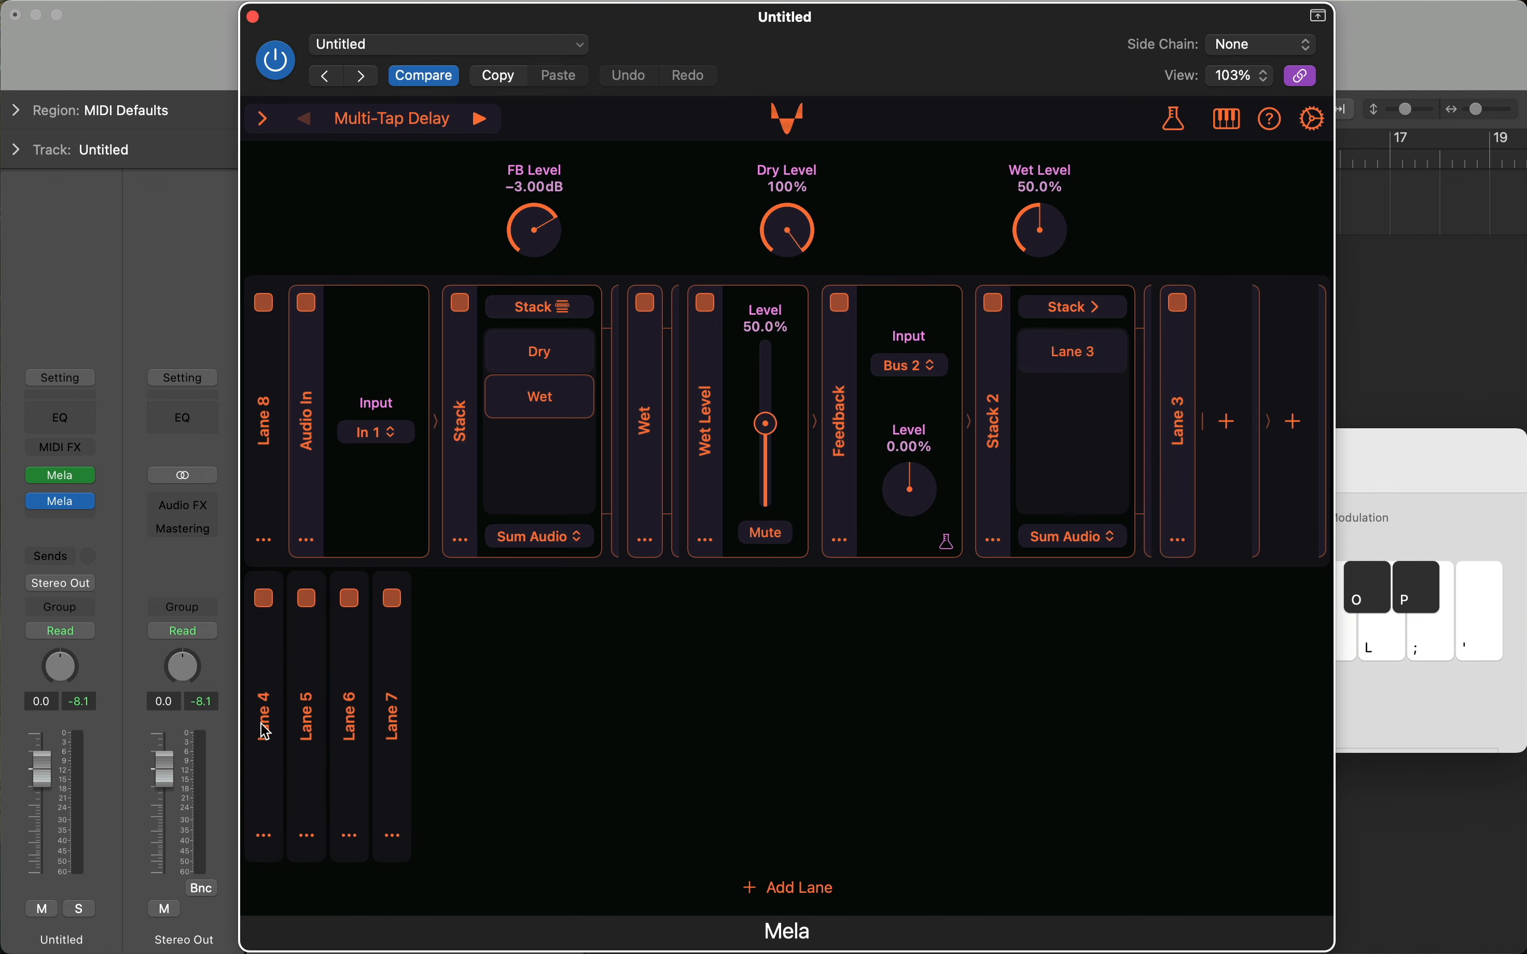
pyautogui.moveTo(265, 733); pyautogui.dragTo(1291, 434)
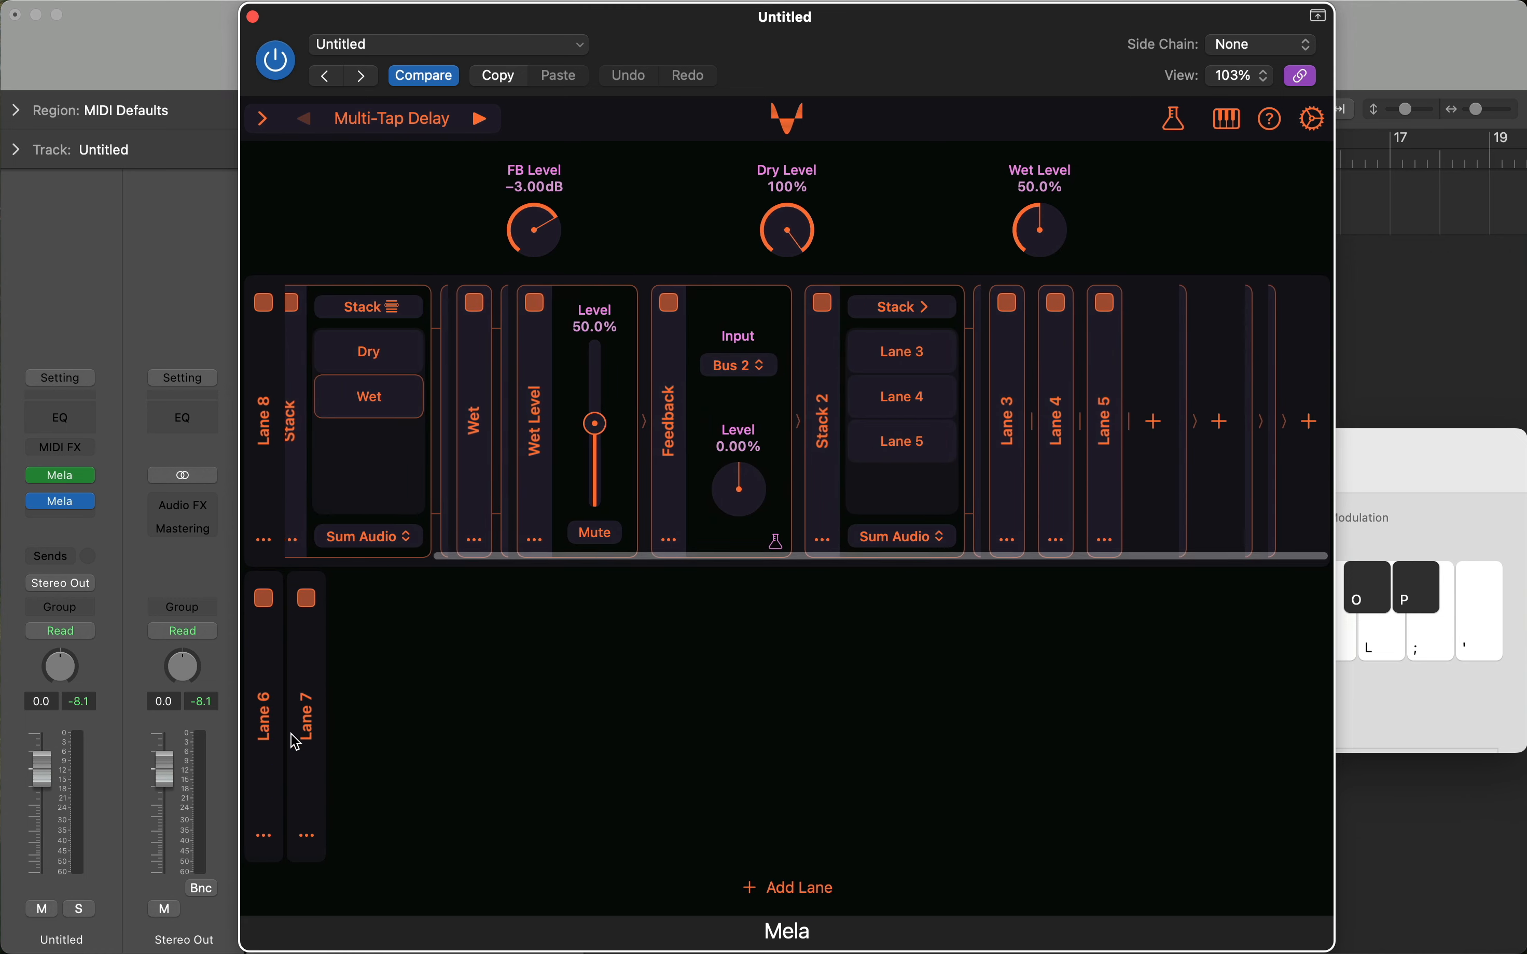
pyautogui.moveTo(296, 744); pyautogui.dragTo(1163, 445)
pyautogui.moveTo(268, 754); pyautogui.dragTo(1212, 454)
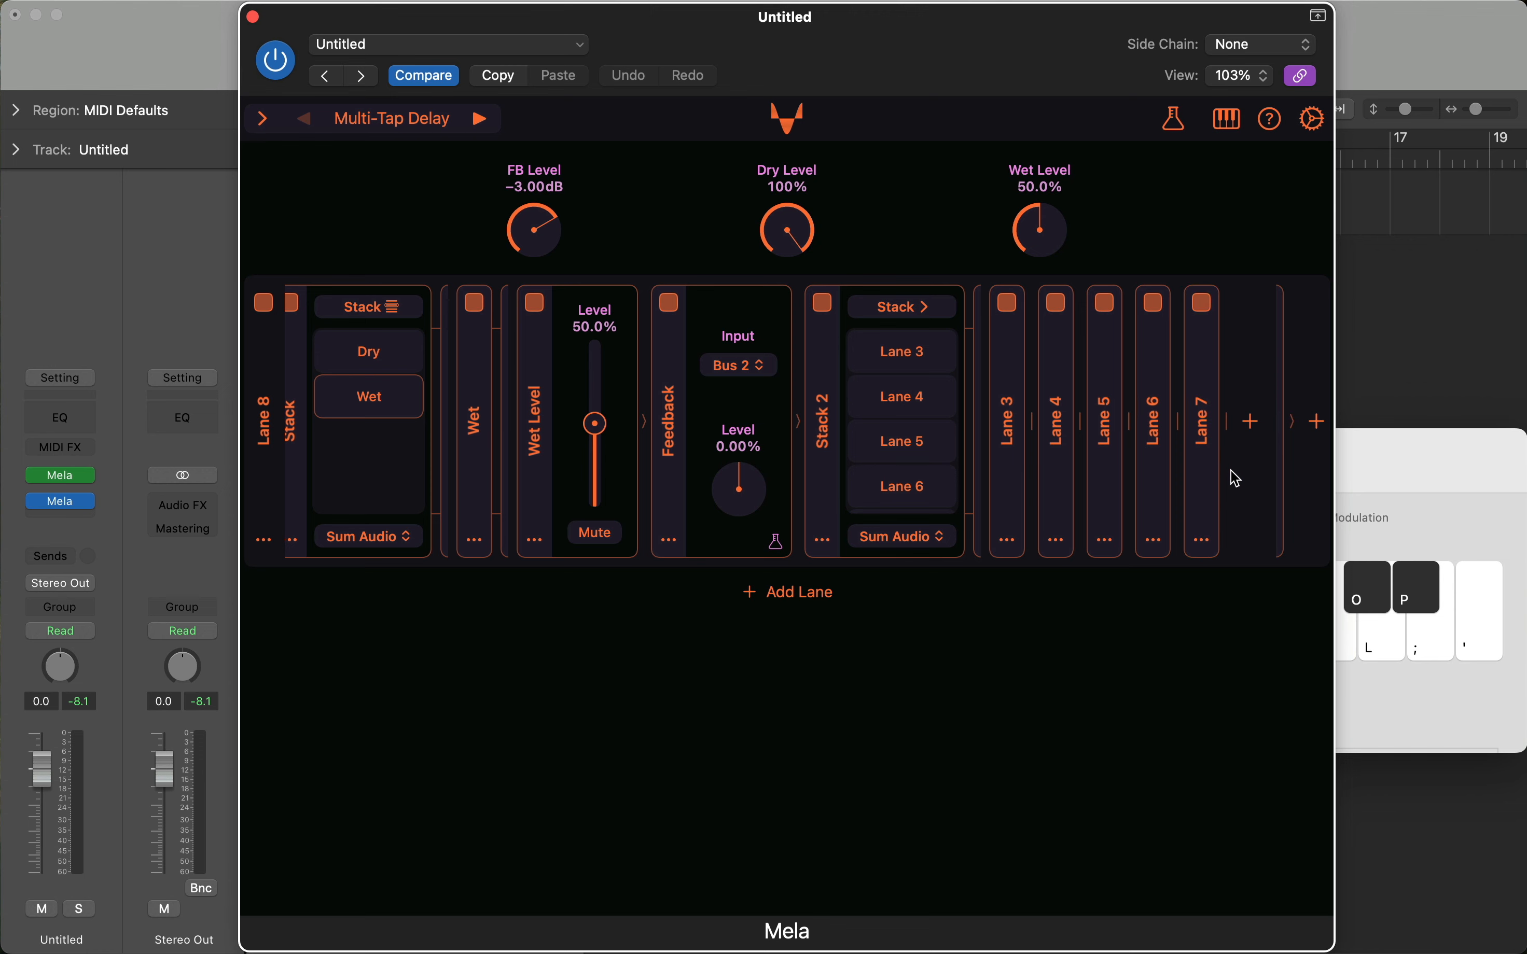
# Play a test note on the Musical Typing keyboard, and display only Lane 3's modules in Stack 2
pyautogui.click(1408, 477)
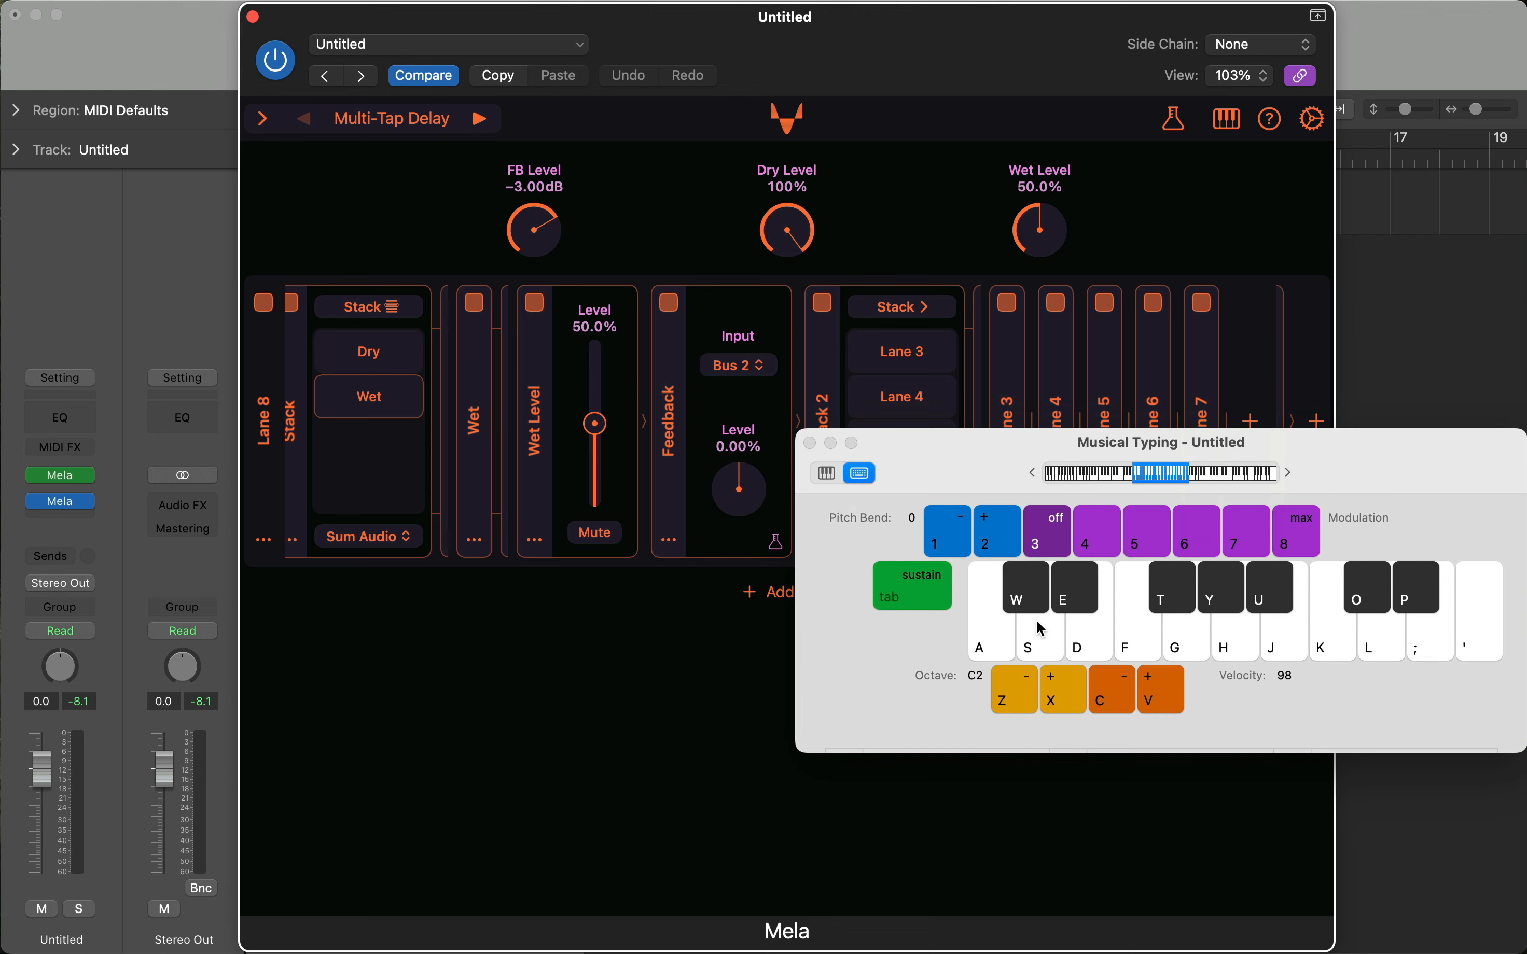
pyautogui.click(546, 739)
pyautogui.click(903, 353)
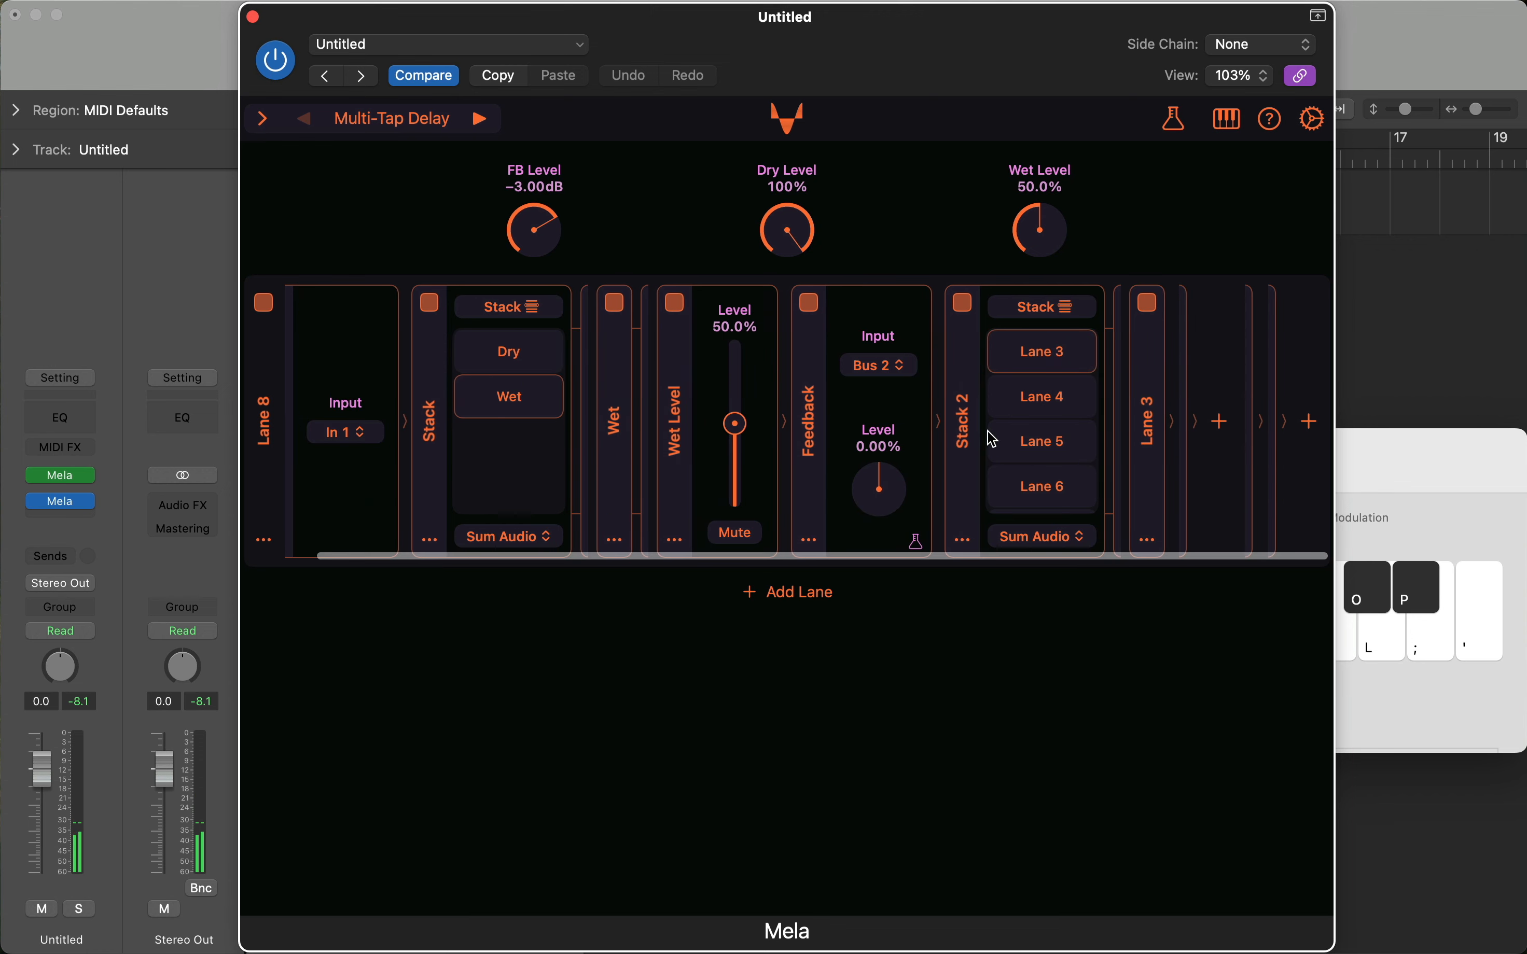
pyautogui.hscroll(3, 855, 491)
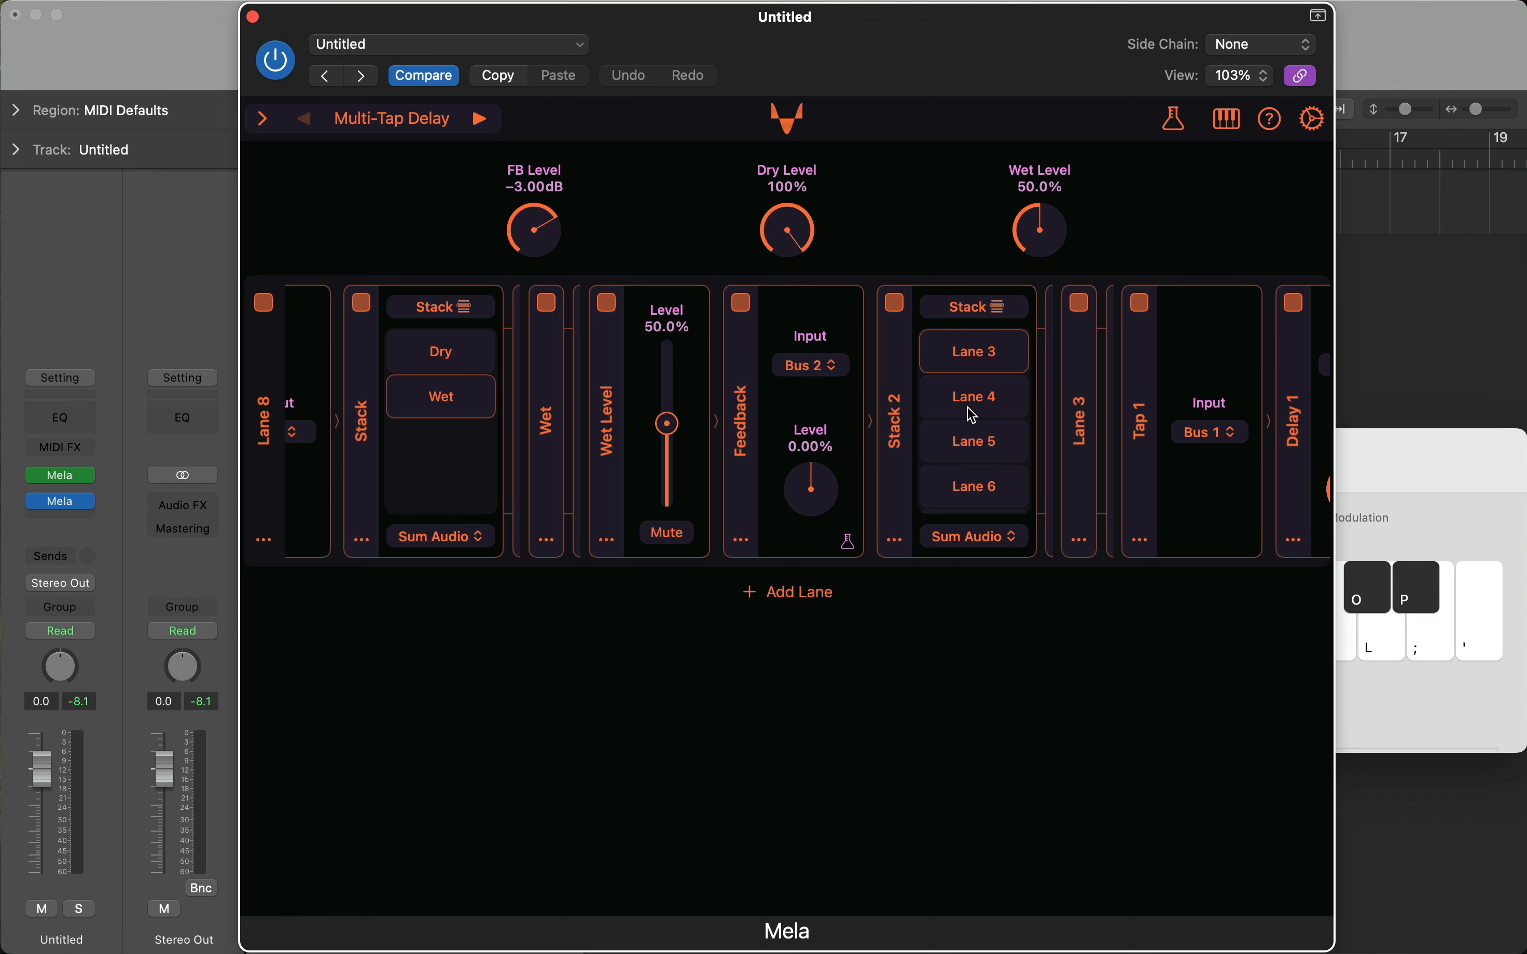
# Rename Stack 2 as Taps and delete the Tap 1 input module from its Lane 3
pyautogui.click(893, 542)
pyautogui.click(930, 677)
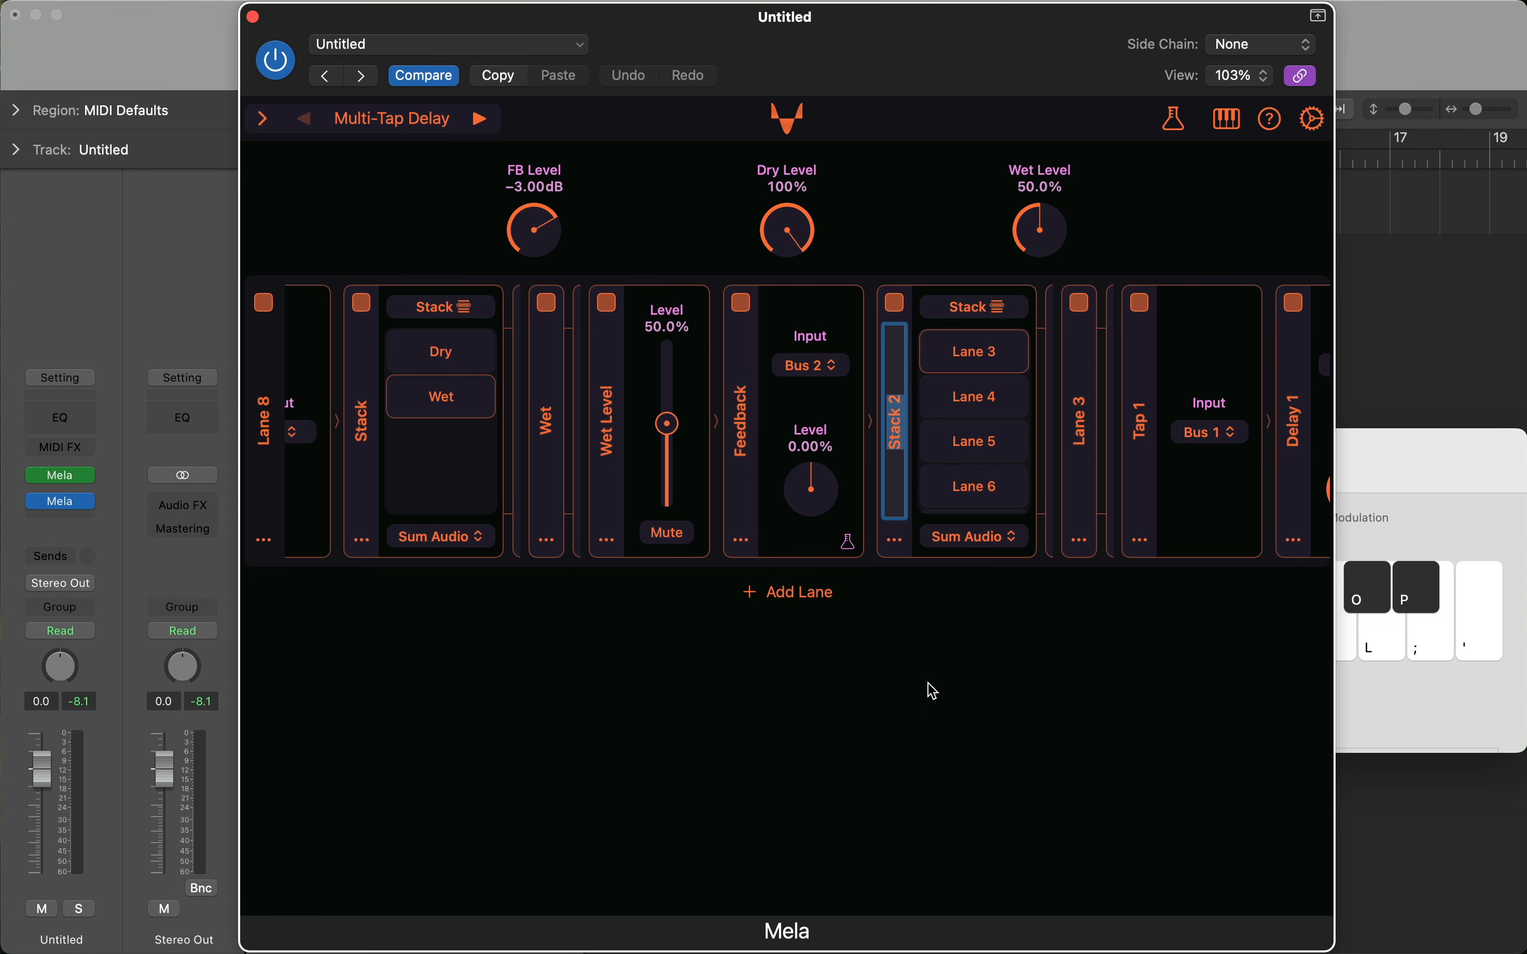
pyautogui.write('Taps')
pyautogui.press('Return')
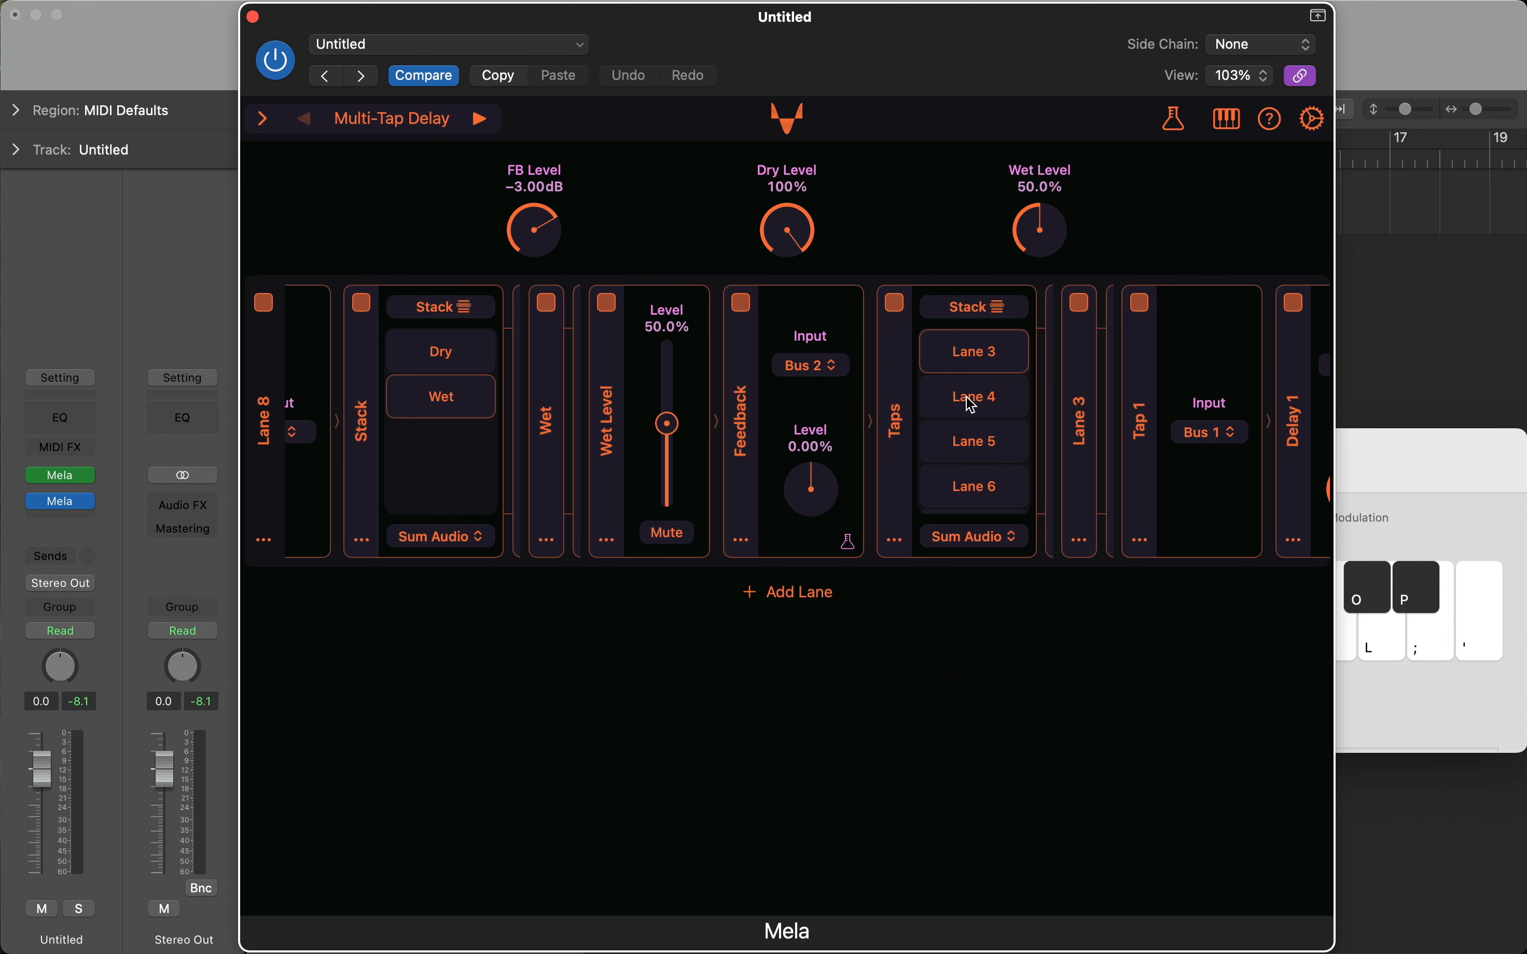
pyautogui.click(1143, 539)
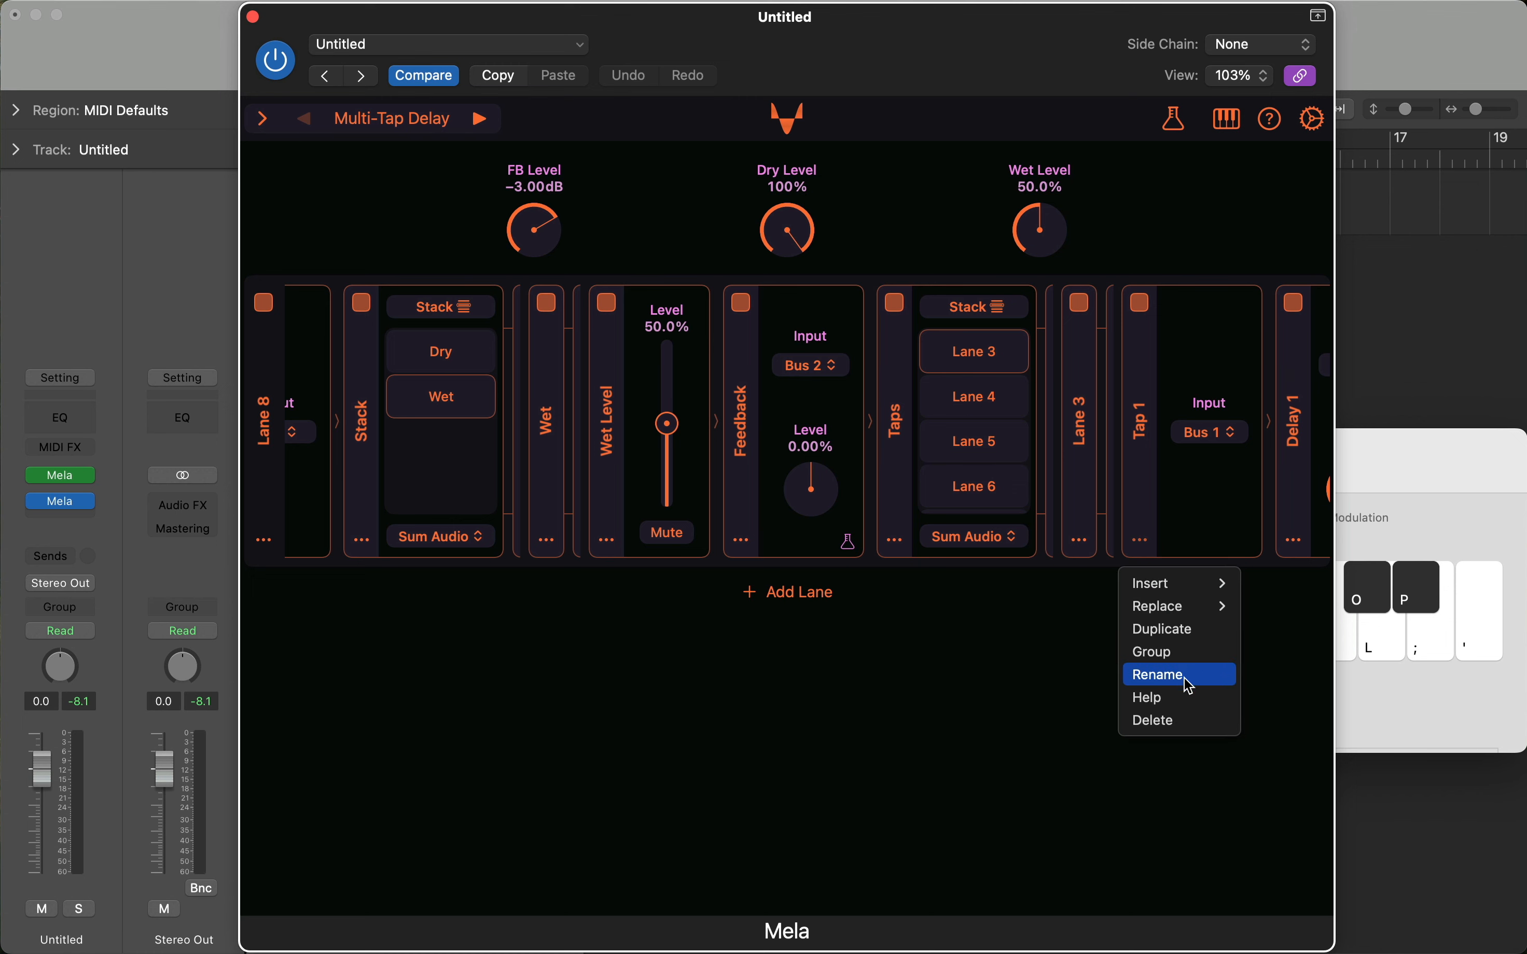
pyautogui.click(1184, 722)
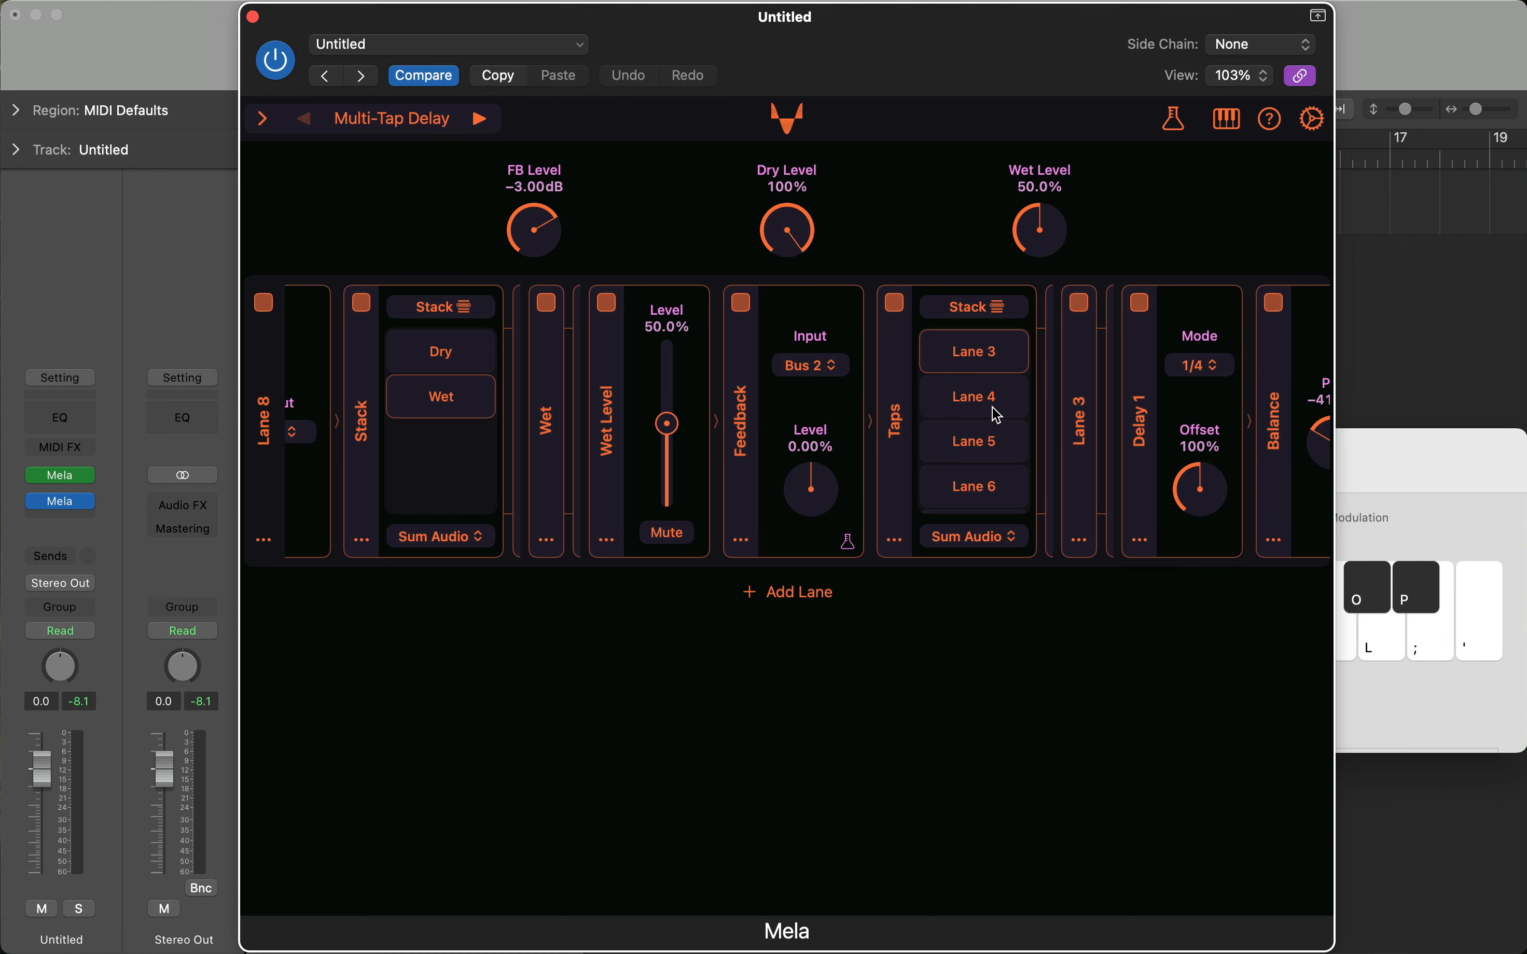
# Delete the tap input modules at the start of Lanes 4, 5, 6 and 7 in the Taps stack
pyautogui.click(1148, 539)
pyautogui.click(1167, 630)
pyautogui.click(1211, 541)
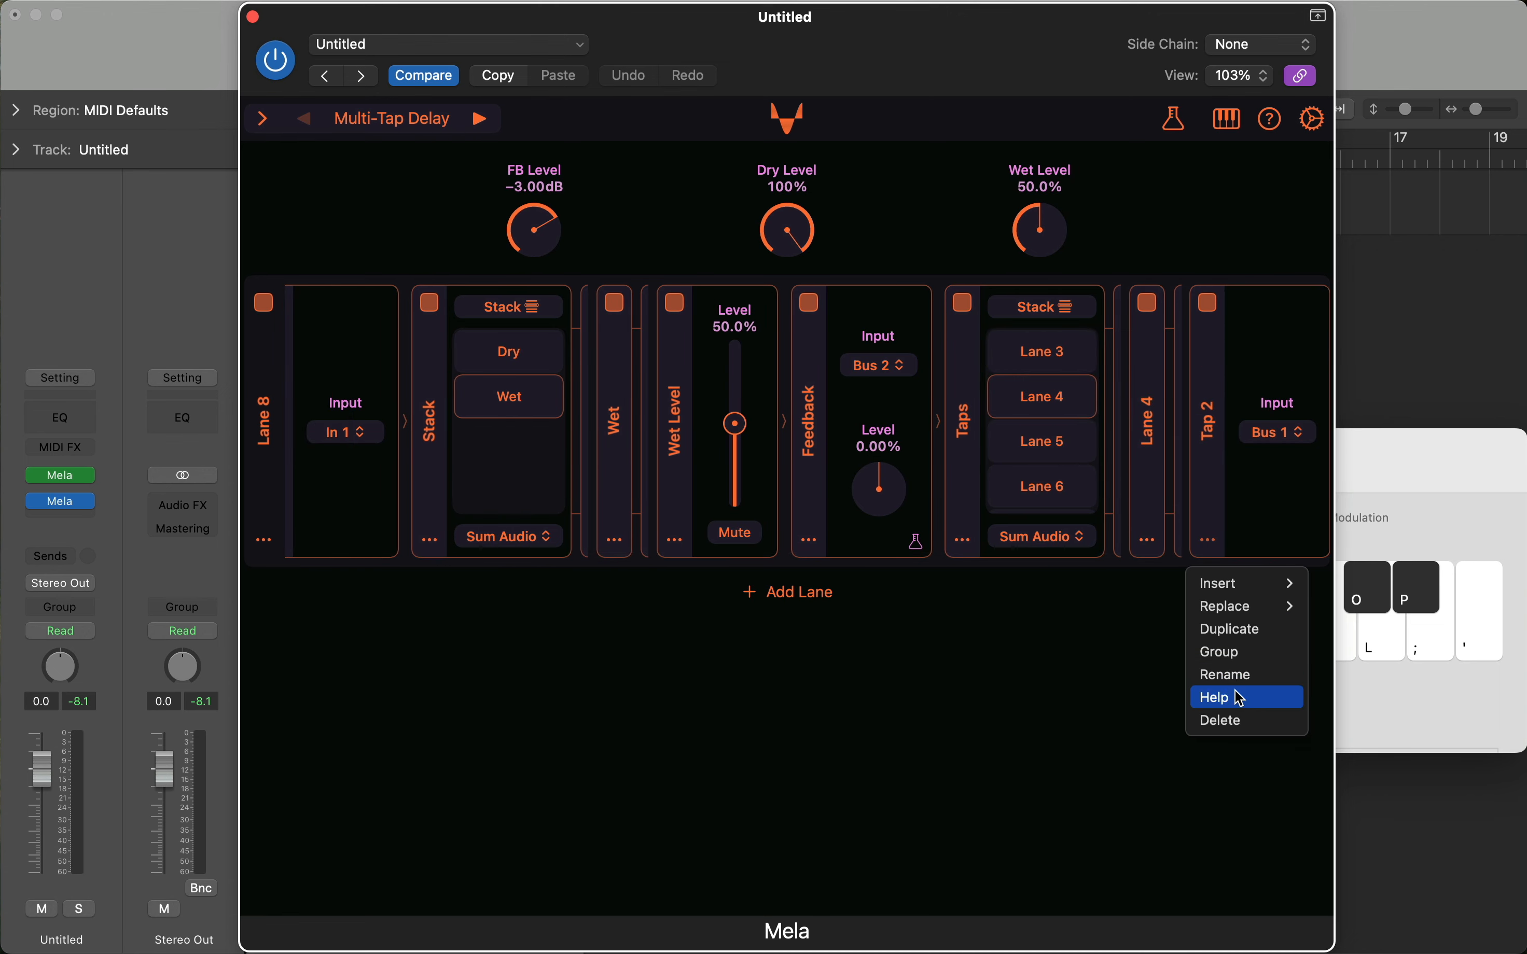
pyautogui.click(1218, 629)
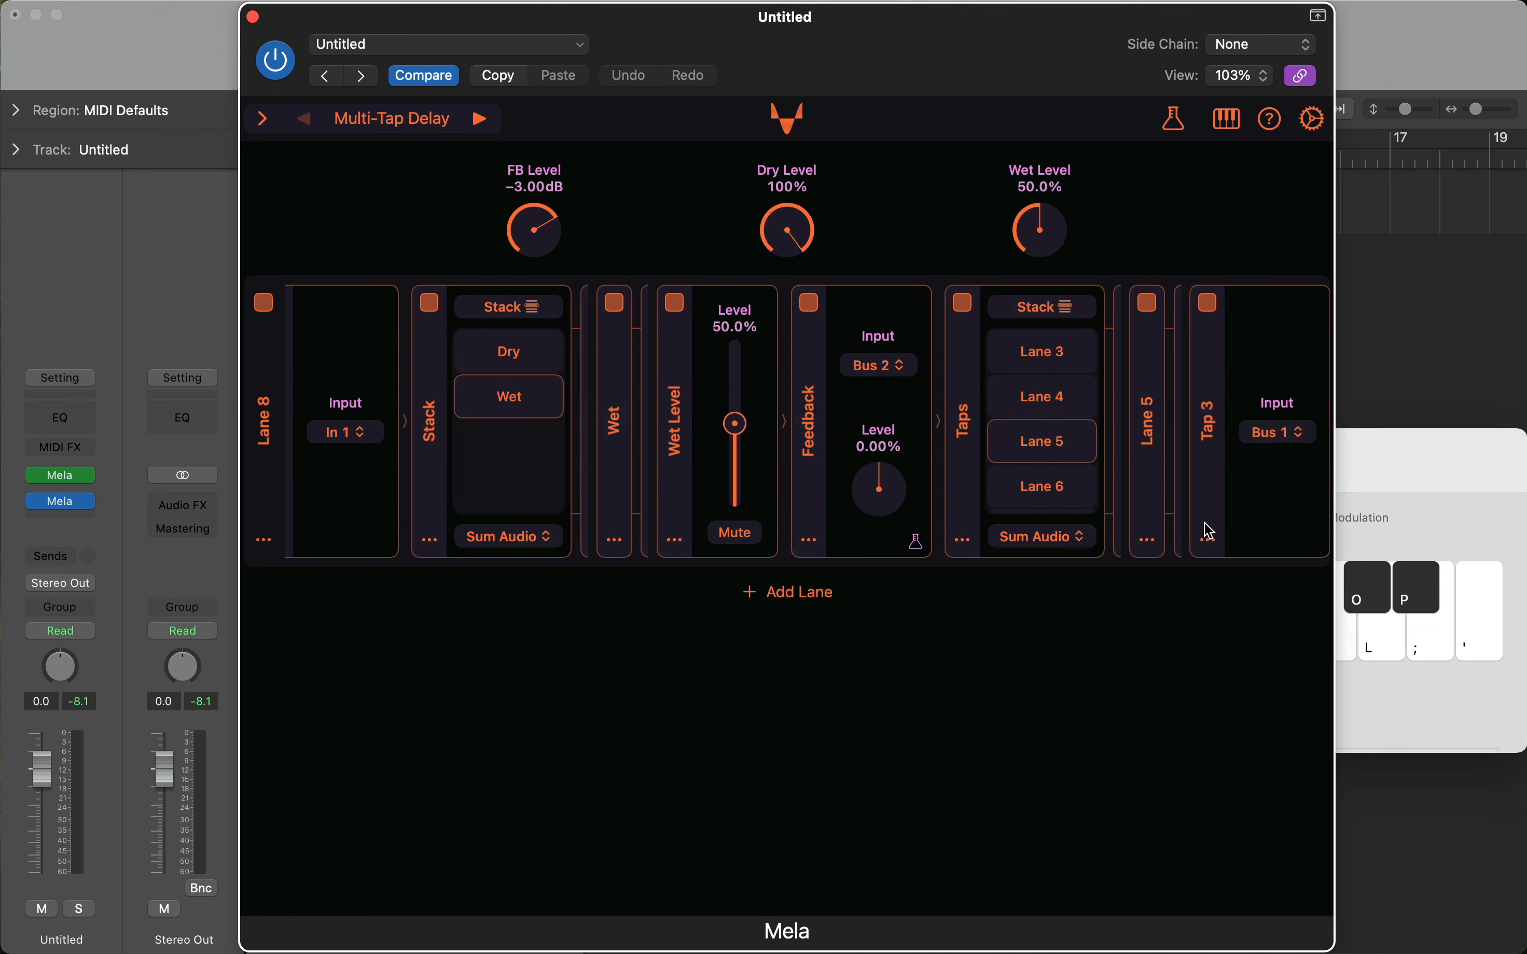
pyautogui.click(1009, 532)
pyautogui.click(1022, 719)
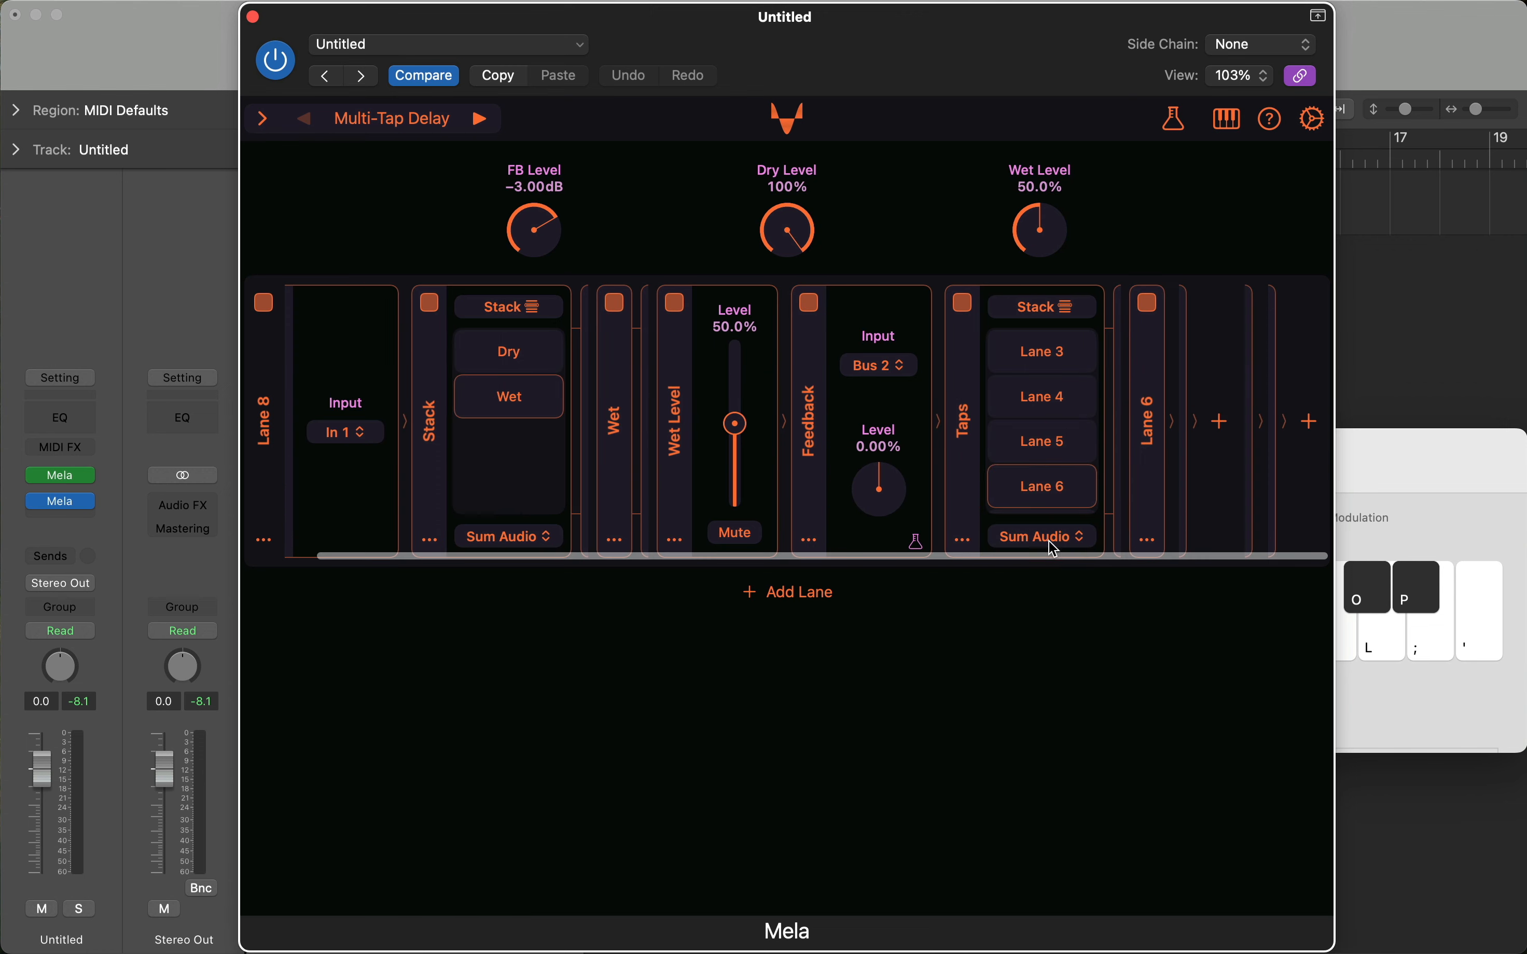
pyautogui.click(1216, 541)
pyautogui.click(1242, 722)
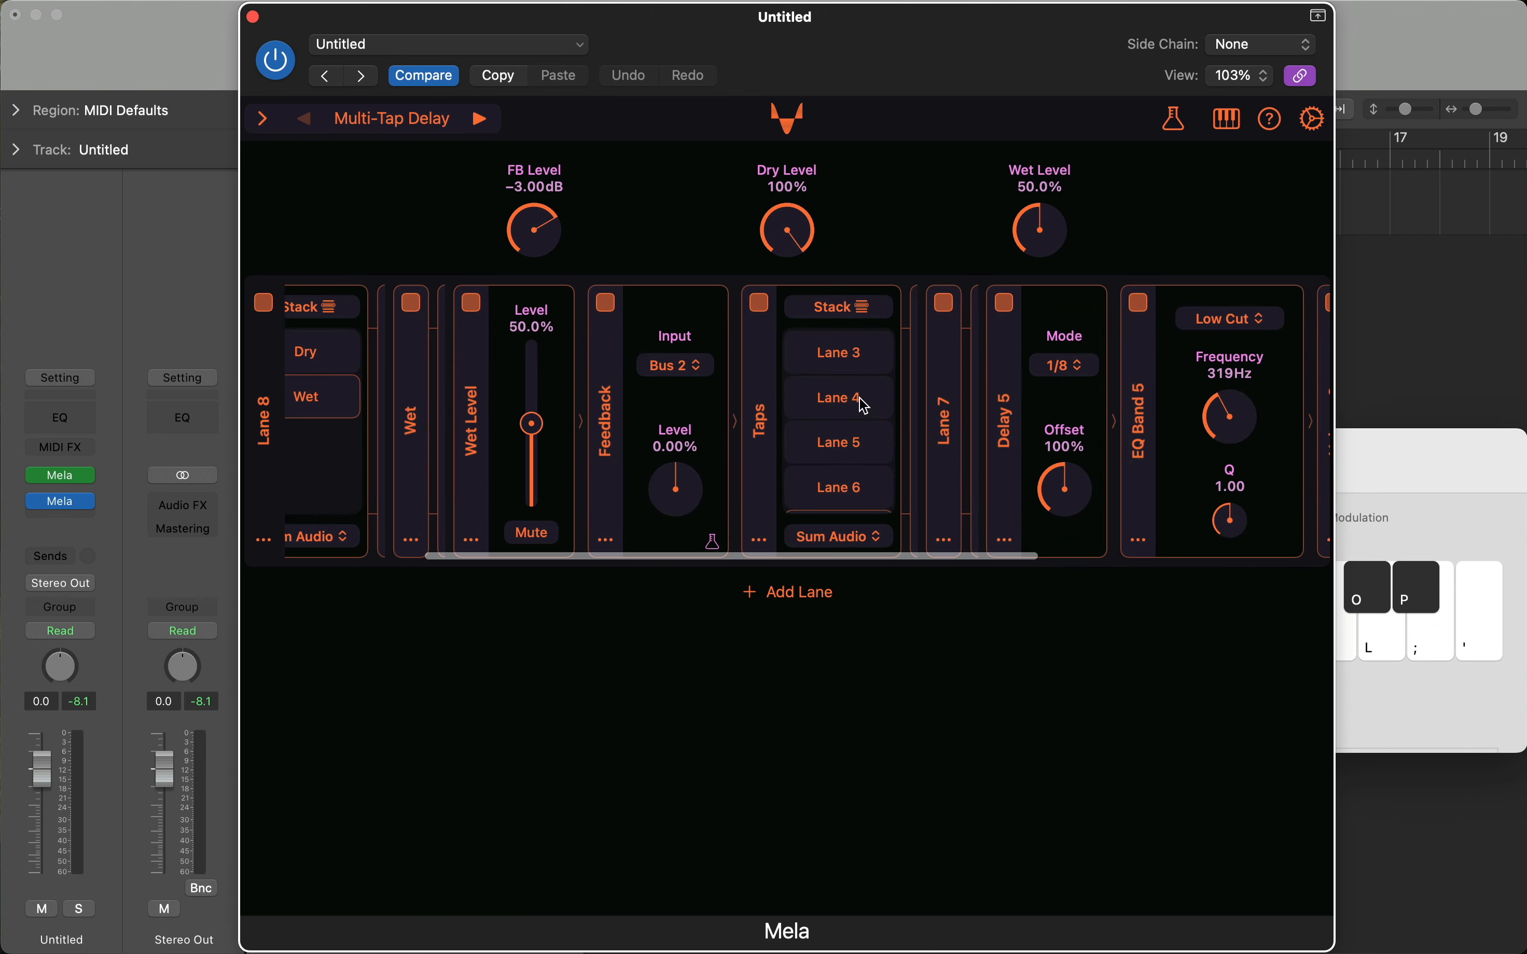
# Play a test note on the Musical Typing keyboard and return to the Mela plug-in window
pyautogui.click(1422, 573)
pyautogui.click(996, 647)
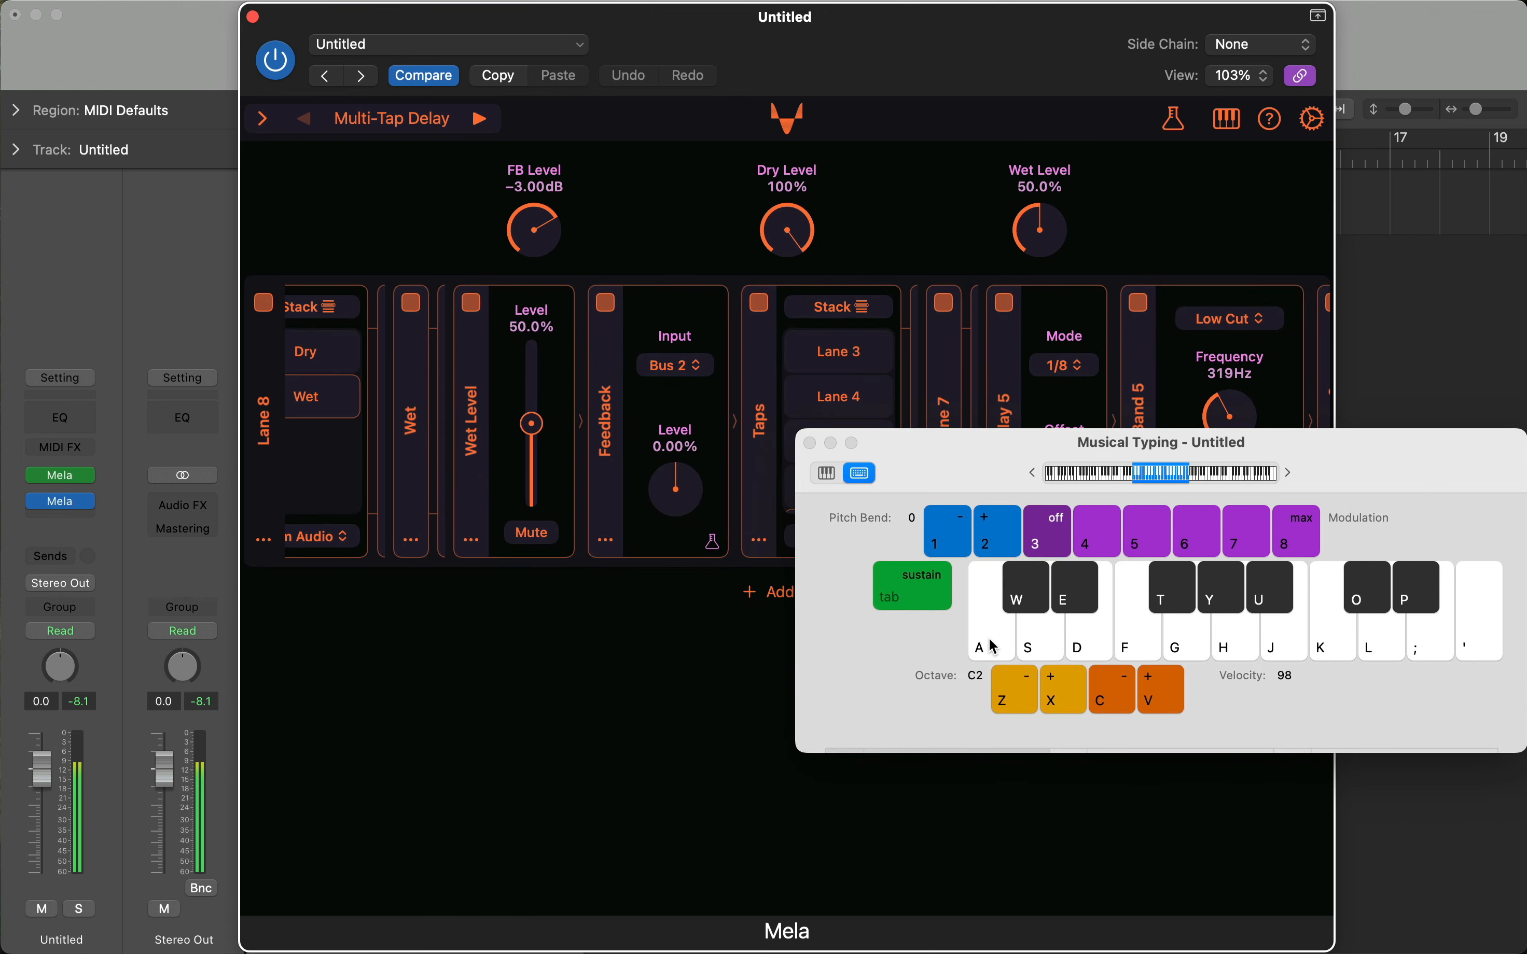
pyautogui.click(679, 672)
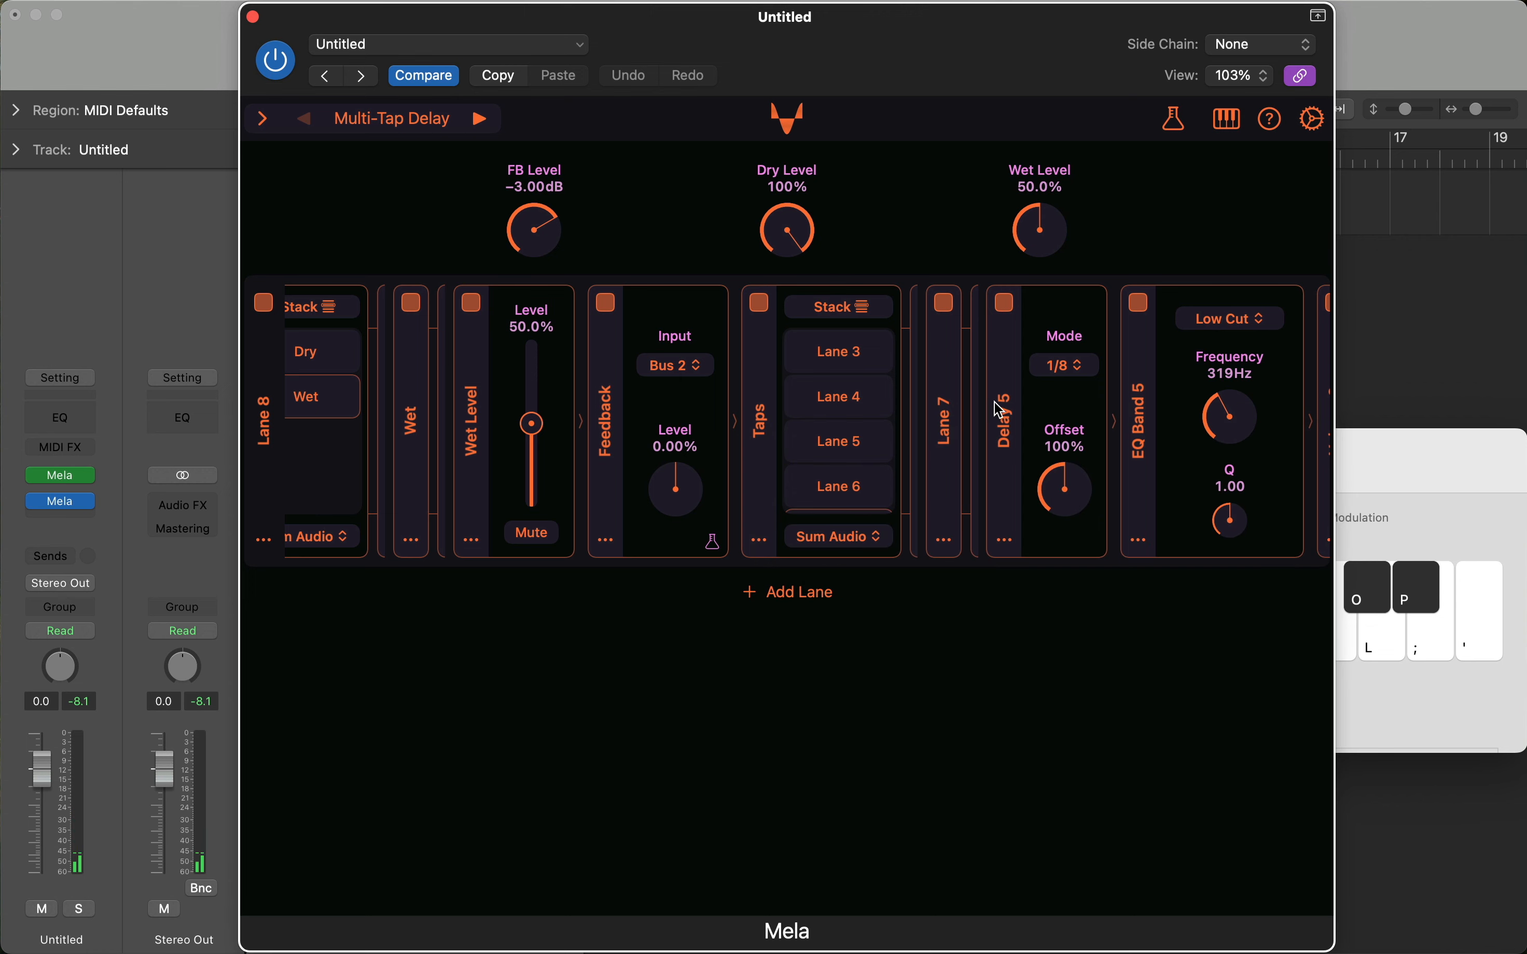
# Display the Dry lane and move its Audio Out module out of the lane, placing it after the main Stack
pyautogui.hscroll(-5, 785, 414)
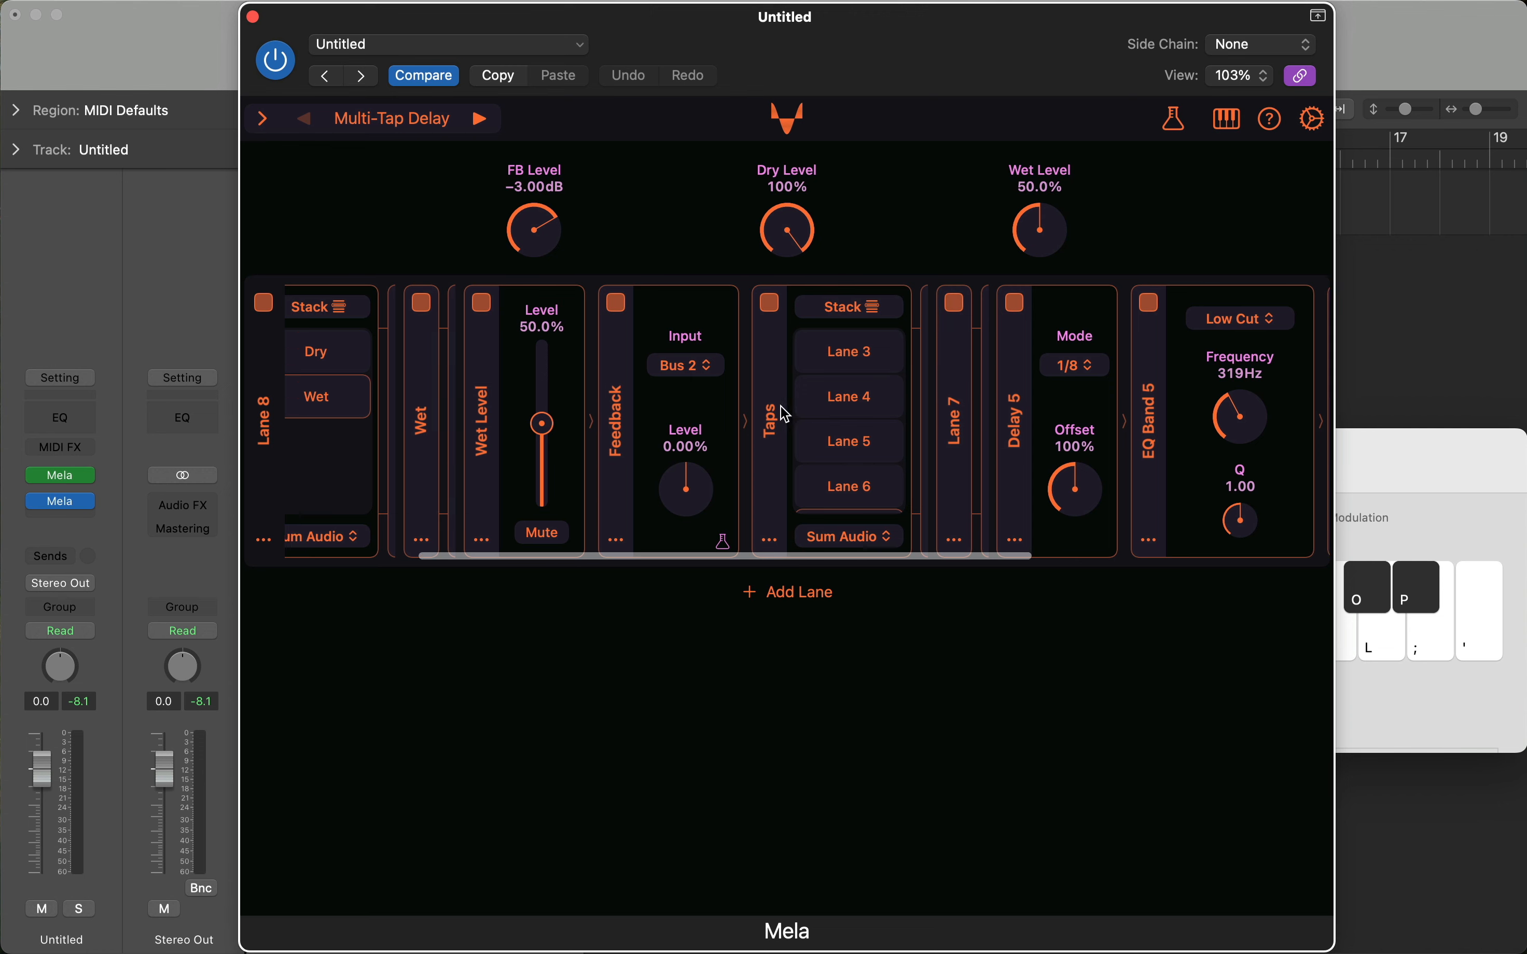
pyautogui.click(546, 365)
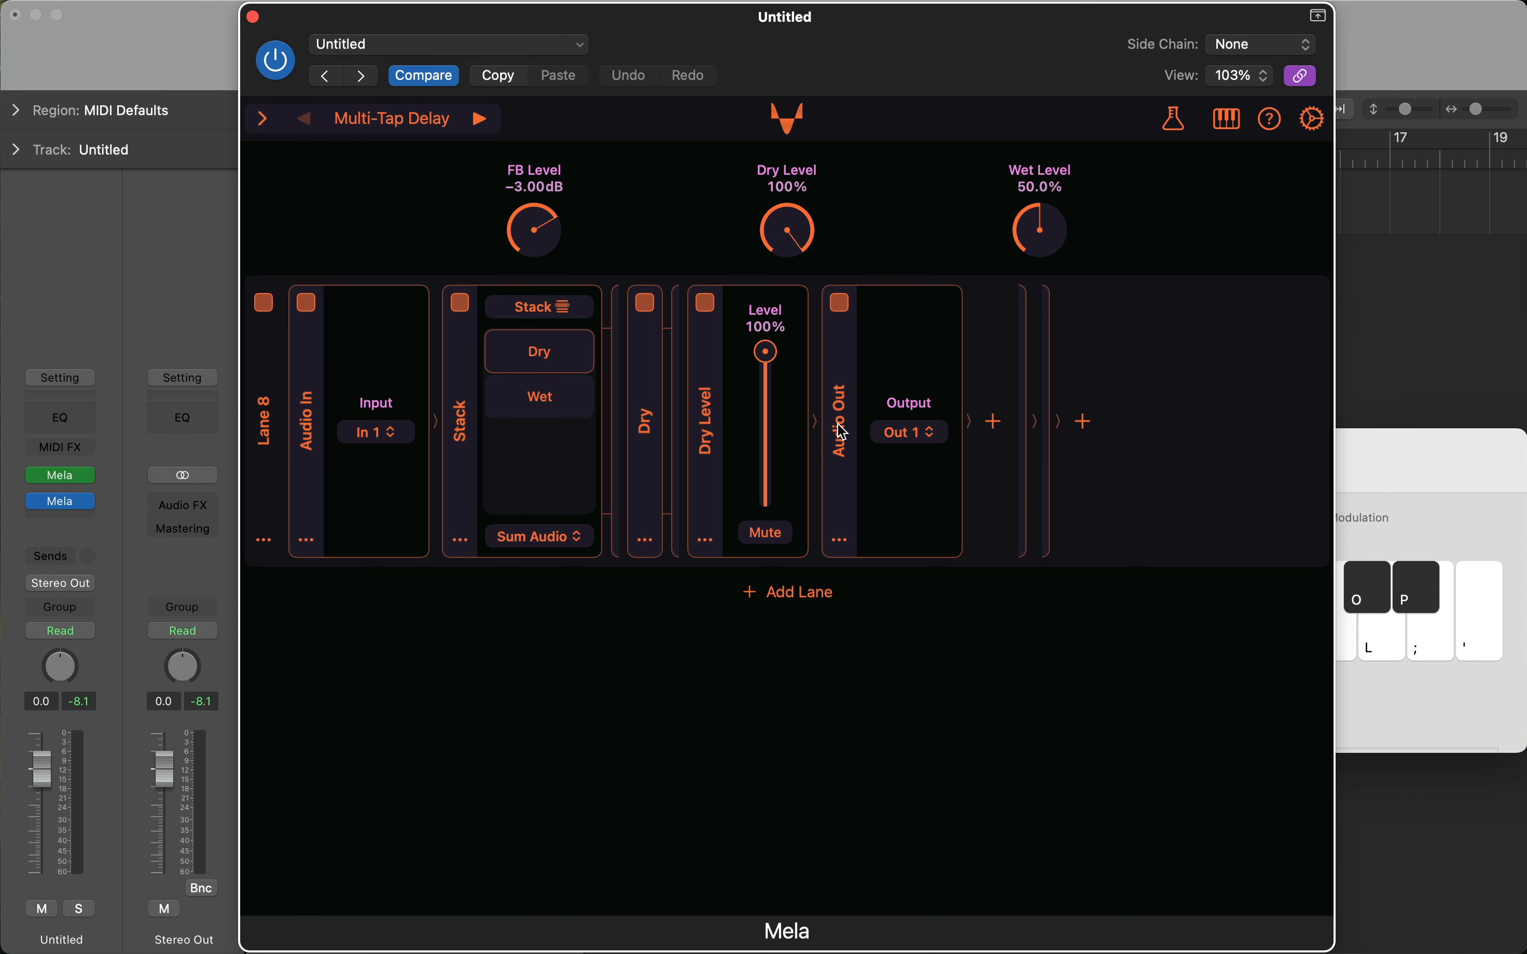
pyautogui.moveTo(901, 431); pyautogui.dragTo(990, 424)
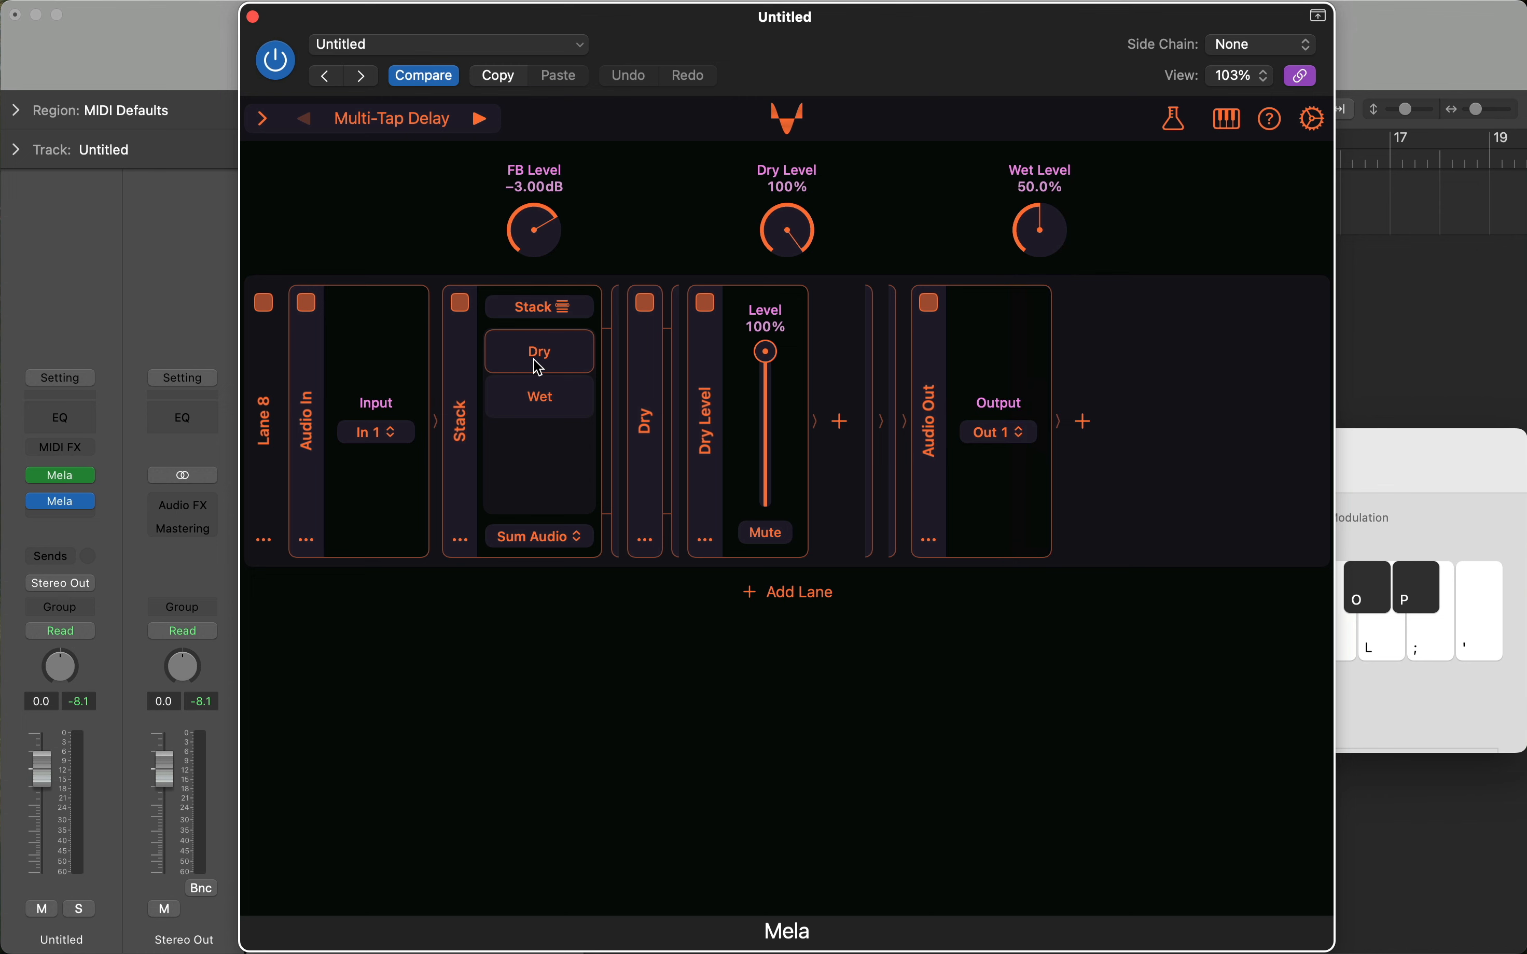
# Ungroup the Dry lane in the main Stack and rename its Dry Level module as Dry
pyautogui.click(647, 541)
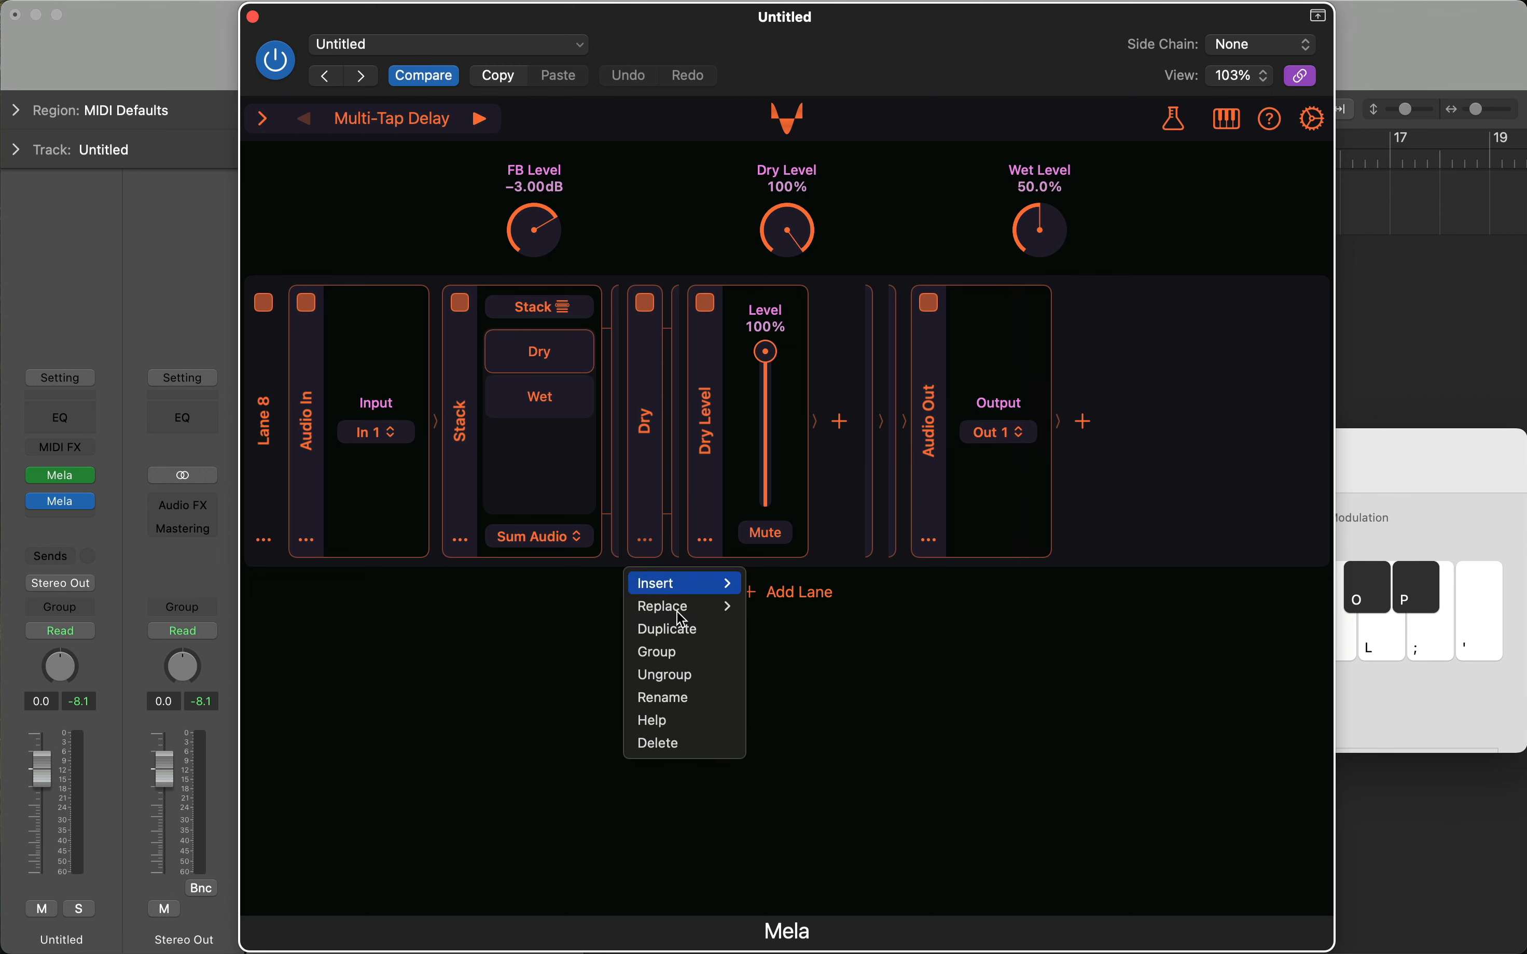
pyautogui.click(701, 678)
pyautogui.click(647, 541)
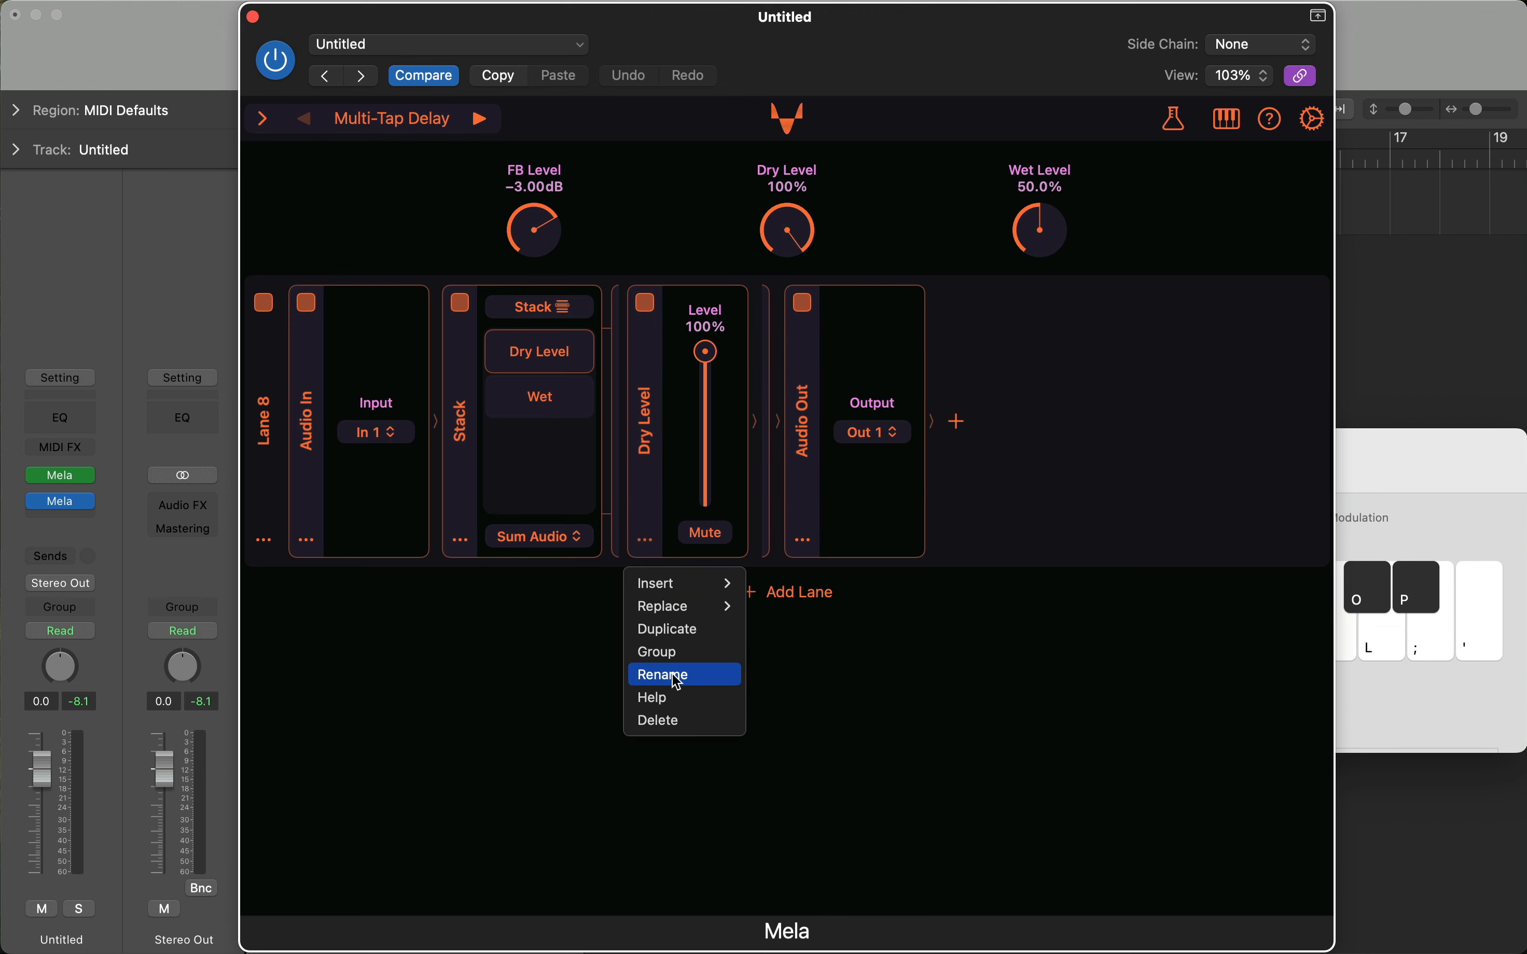
pyautogui.click(684, 678)
pyautogui.press('Right')
pyautogui.press('BackSpace')
pyautogui.press('BackSpace')
pyautogui.press('BackSpace')
pyautogui.press('BackSpace')
pyautogui.press('BackSpace')
pyautogui.press('BackSpace')
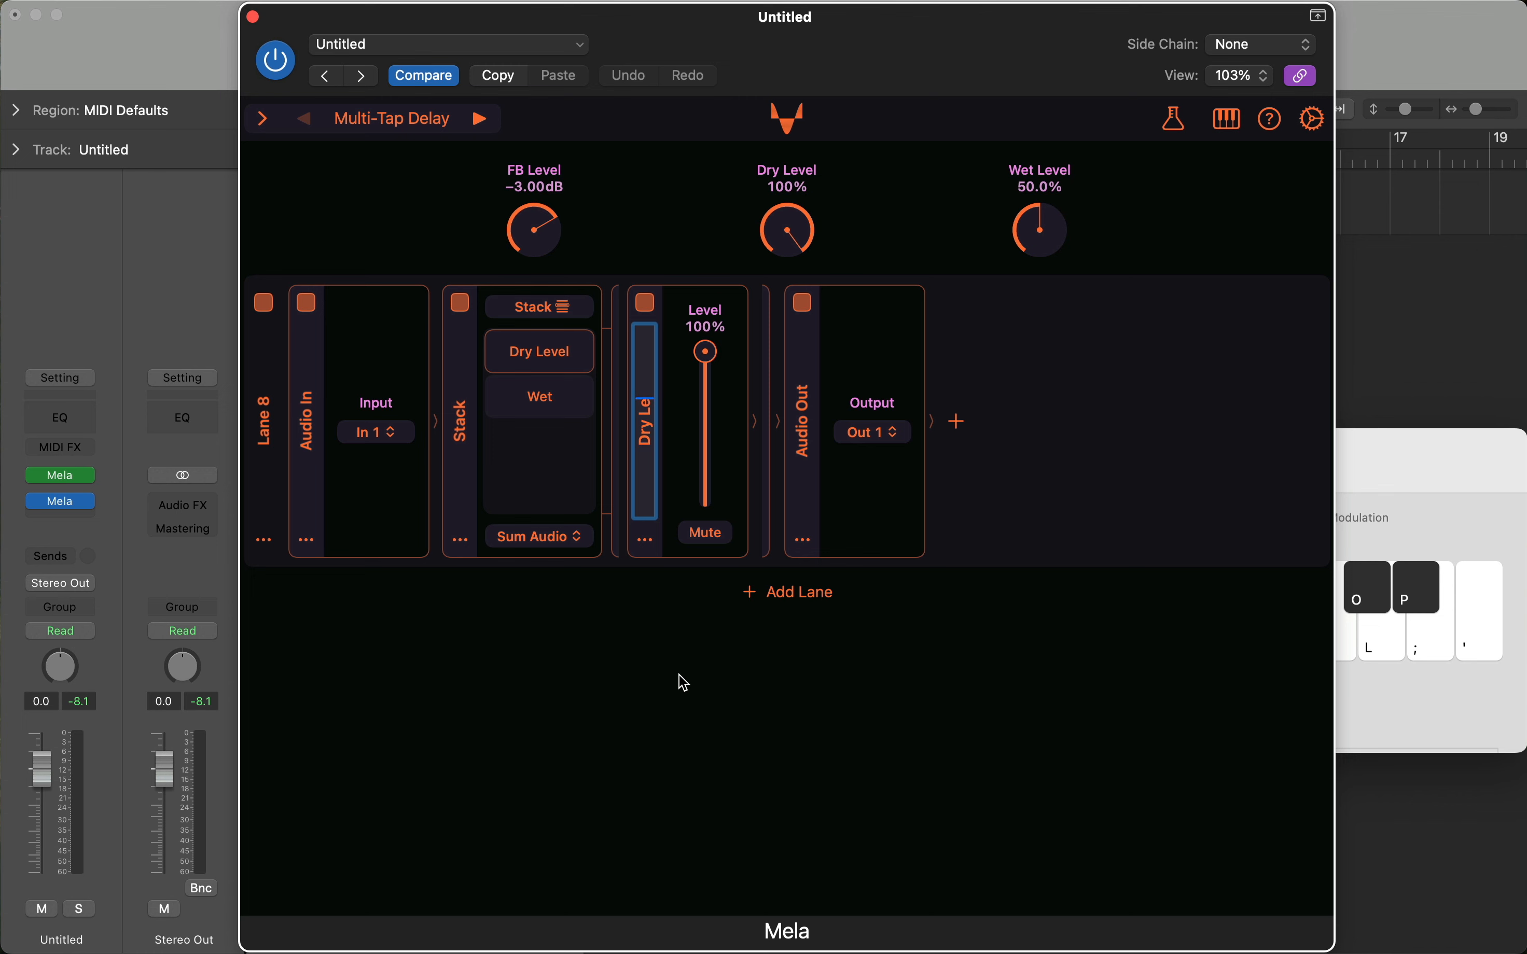
pyautogui.press('Return')
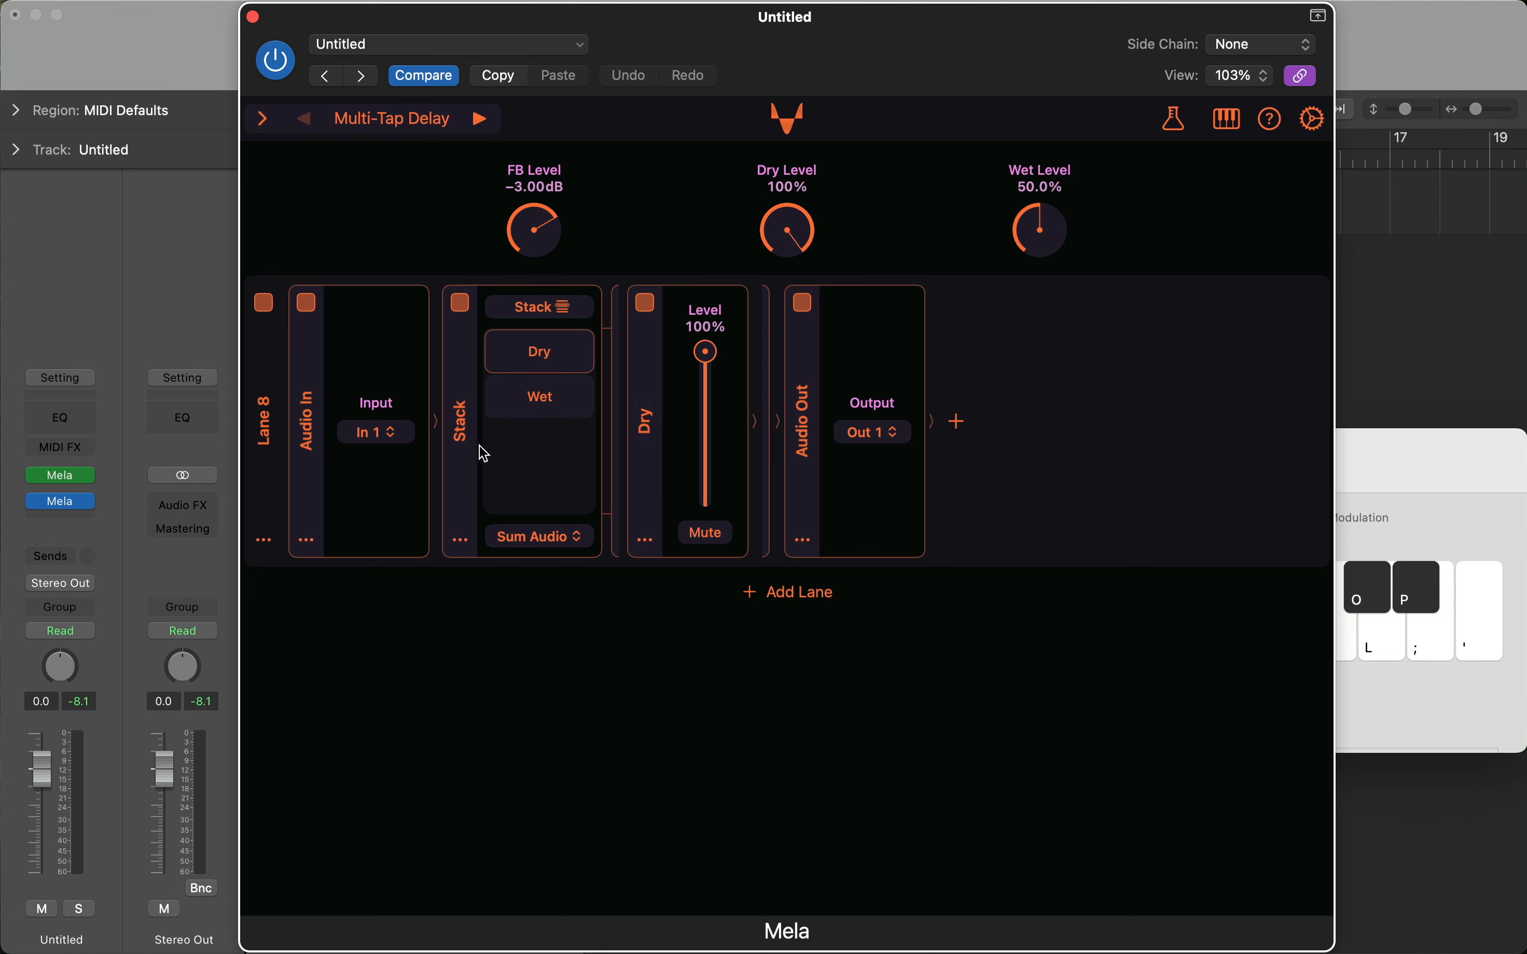
# Display the Wet lane and rename Lane 3 in its Taps stack as Tap 1
pyautogui.click(541, 402)
pyautogui.hscroll(5, 564, 405)
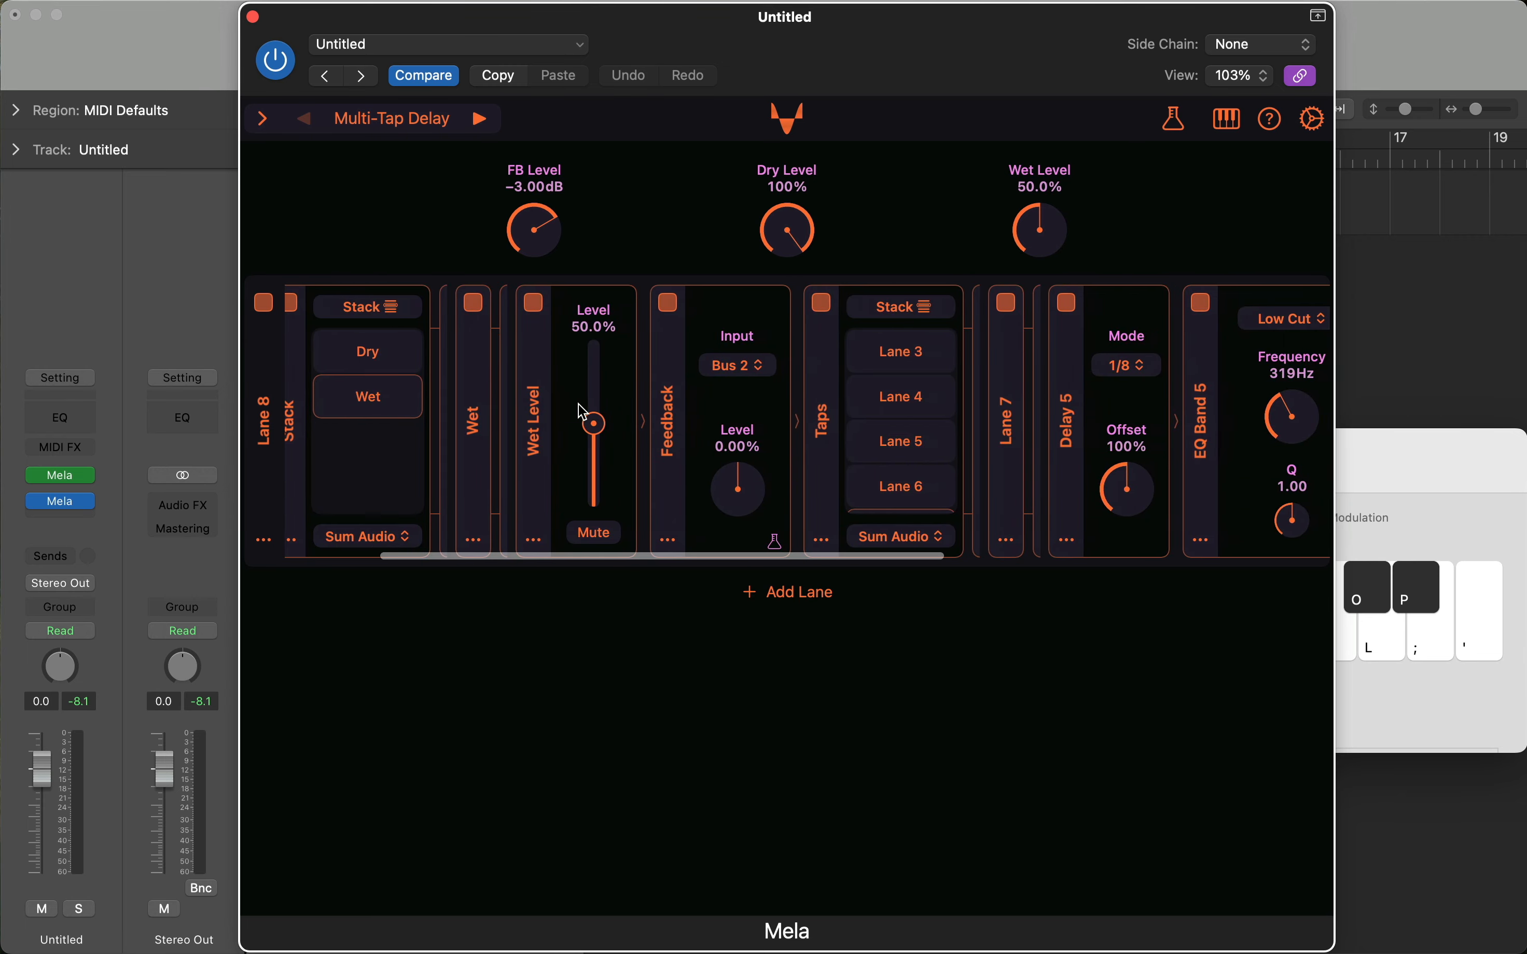
pyautogui.hscroll(3, 596, 436)
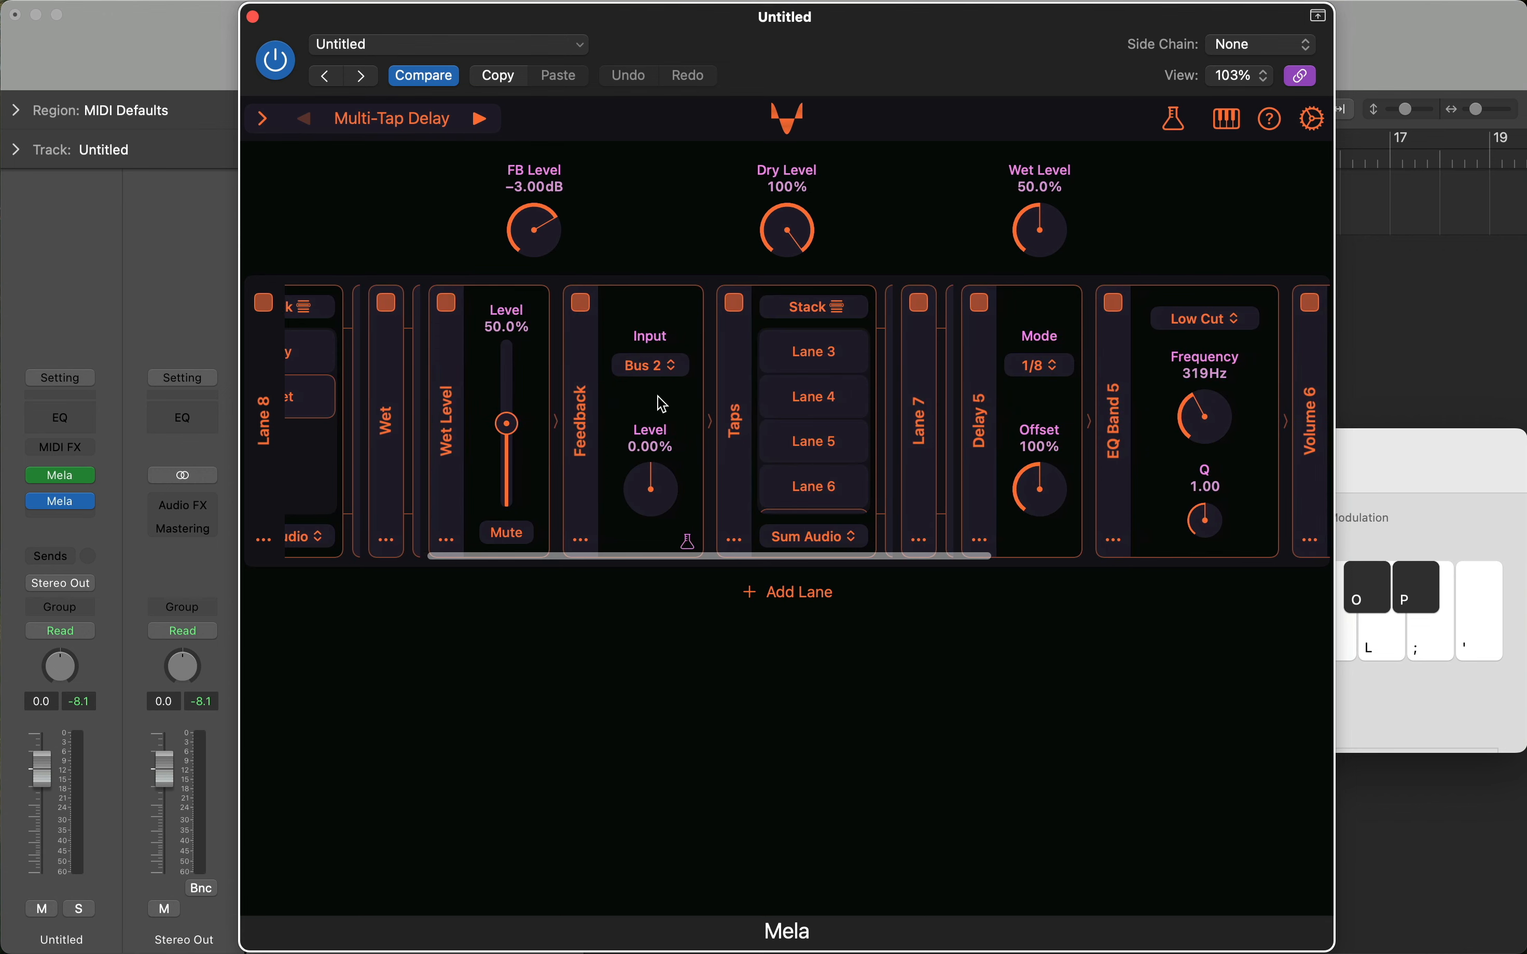
pyautogui.hscroll(4, 656, 378)
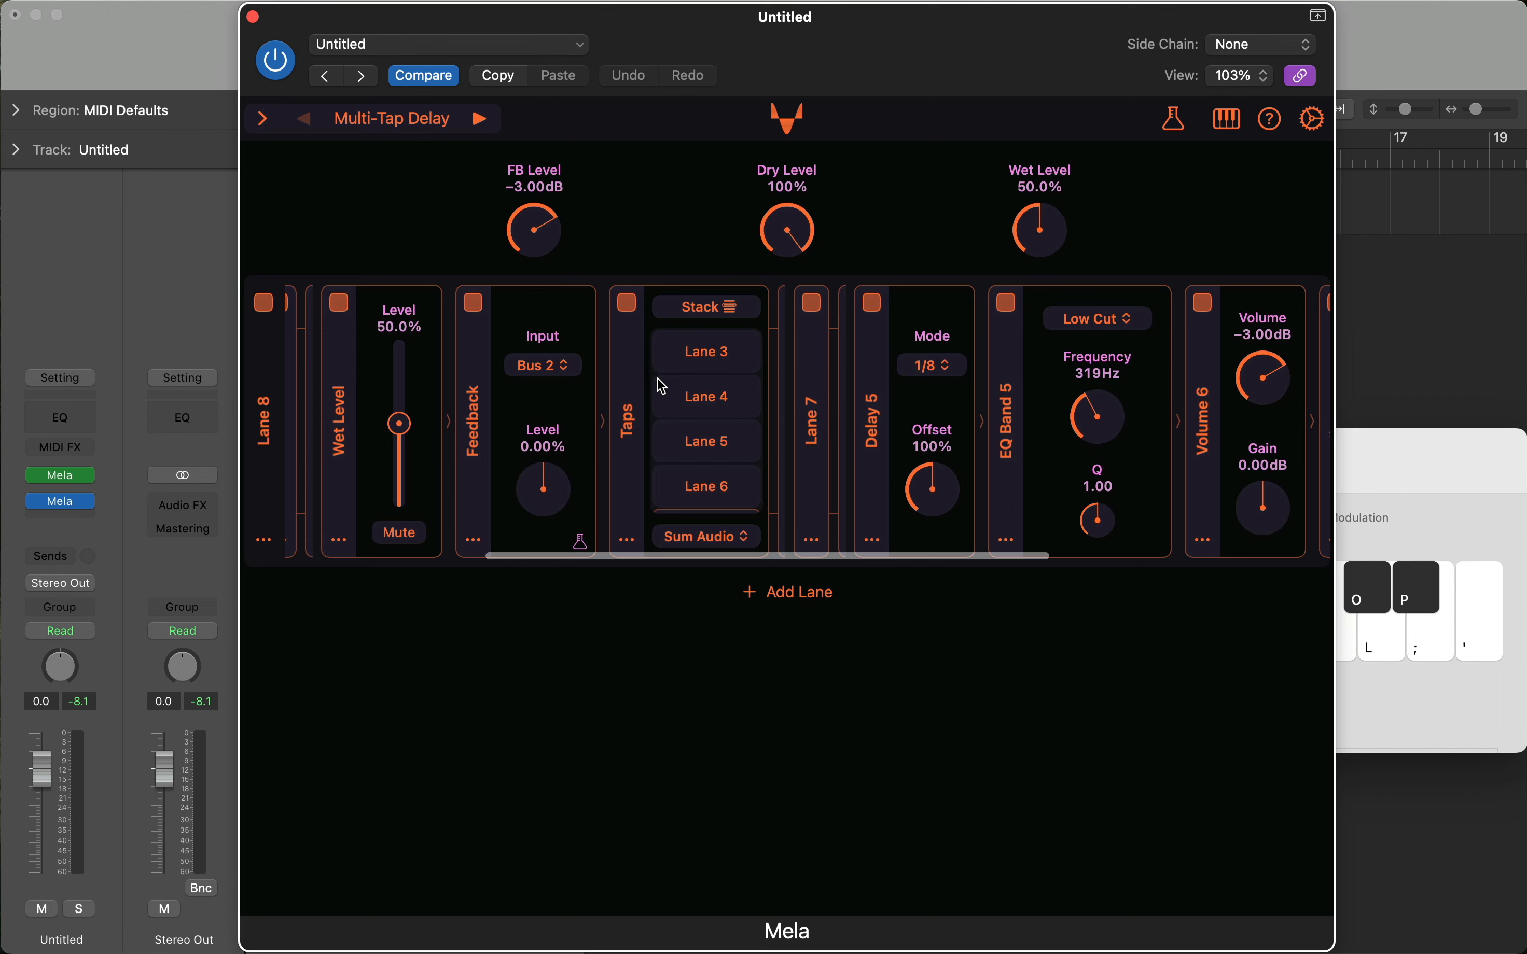
pyautogui.click(714, 360)
pyautogui.click(813, 541)
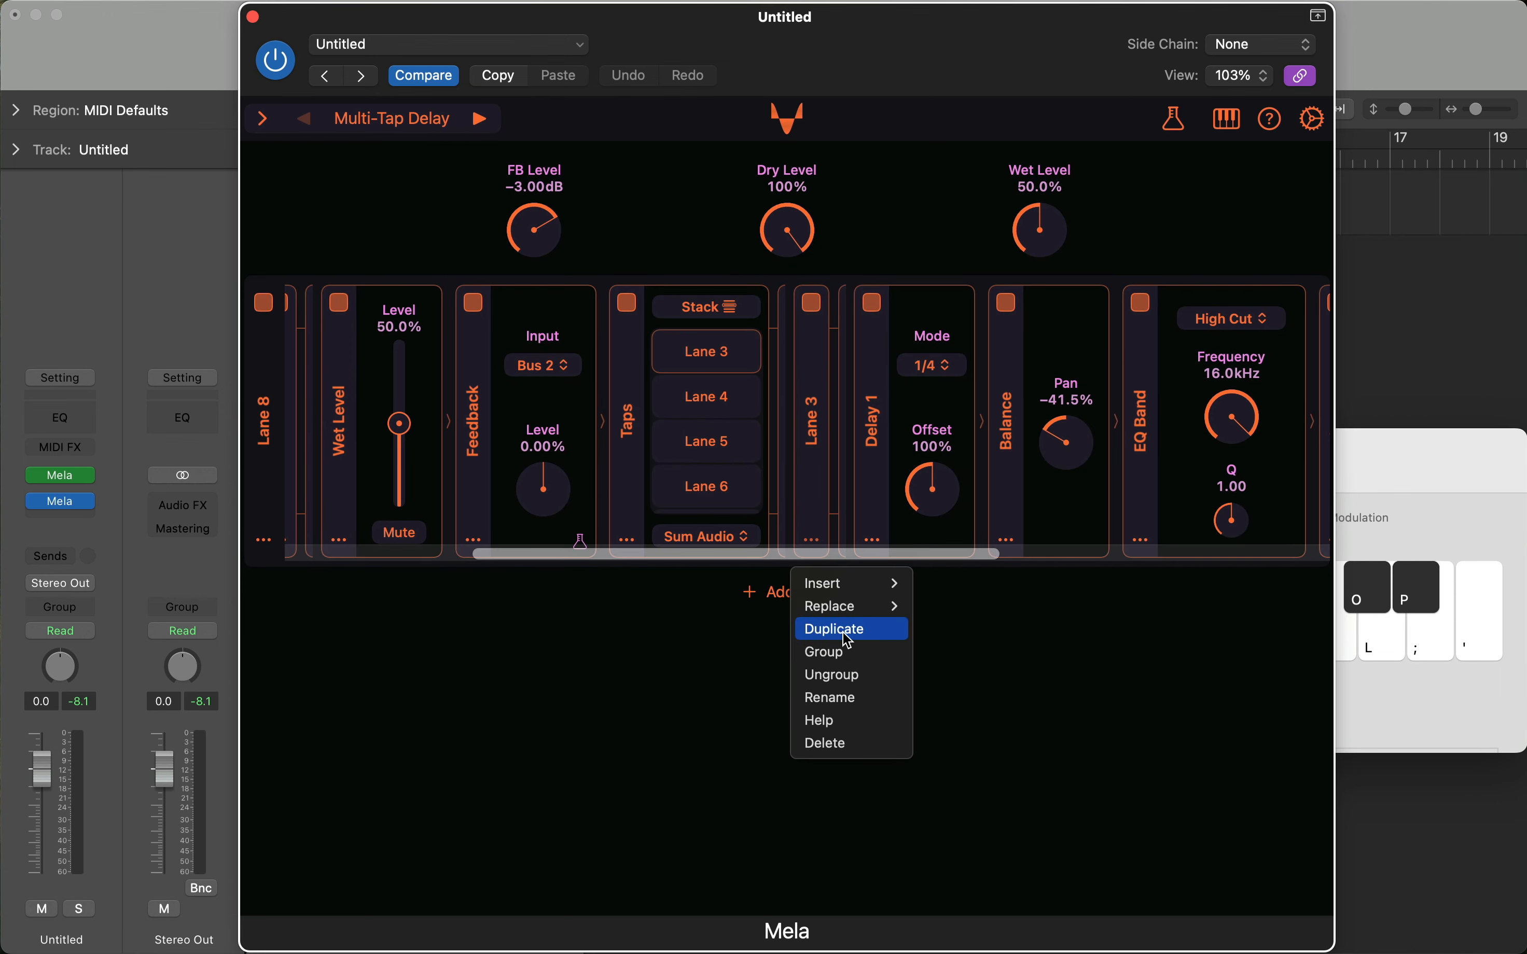
pyautogui.click(856, 696)
pyautogui.write('Ta')
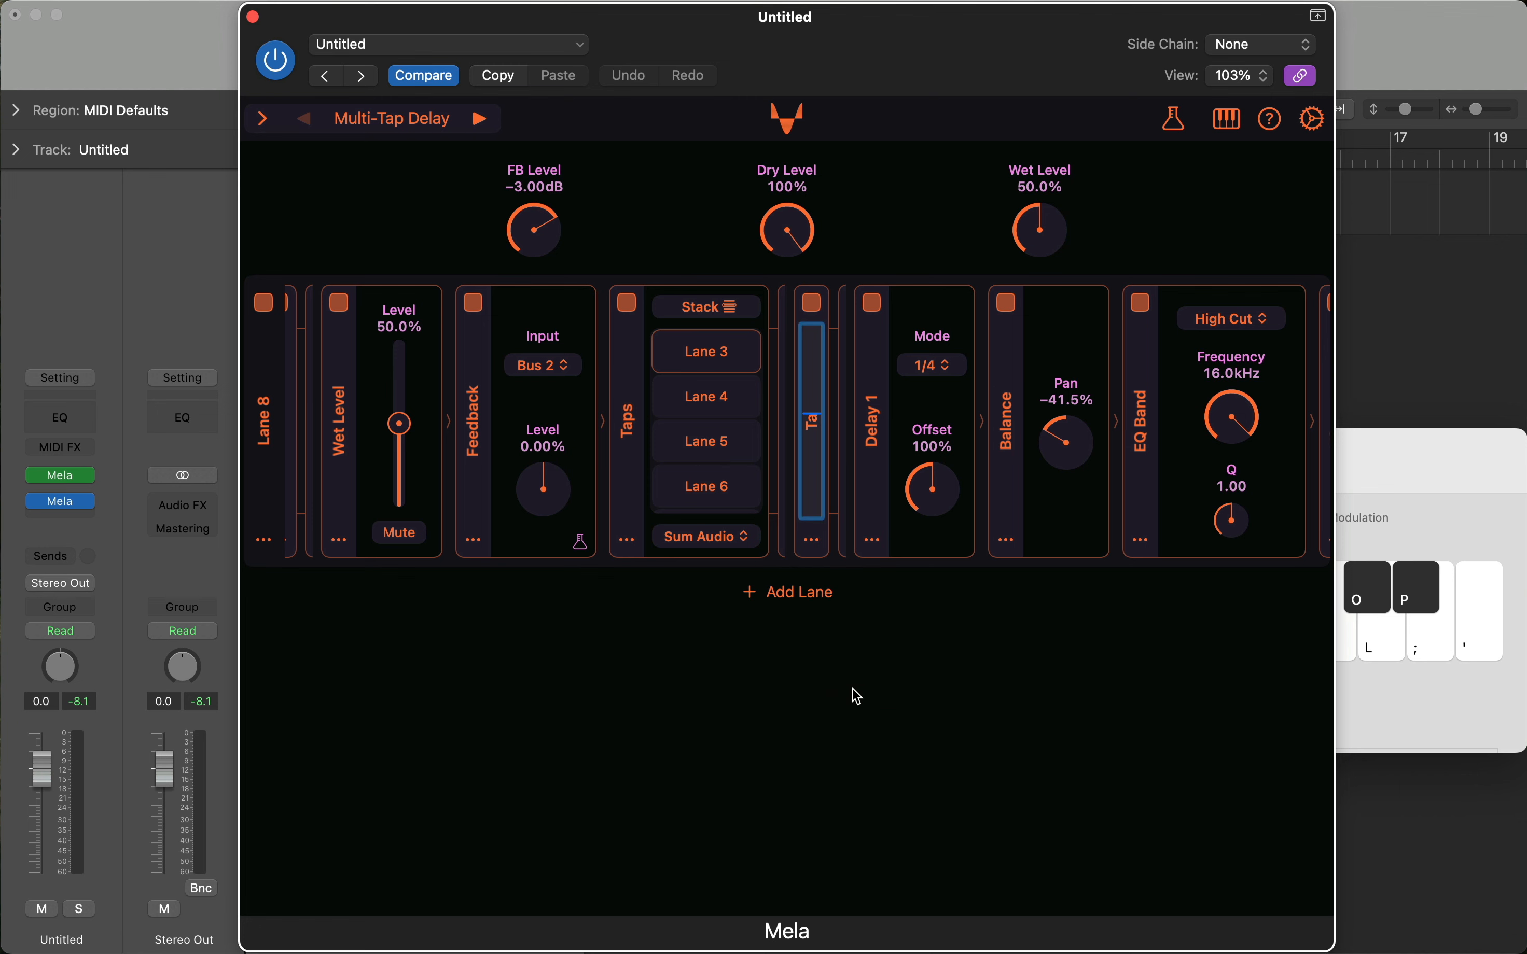
pyautogui.write('p 1')
pyautogui.press('Return')
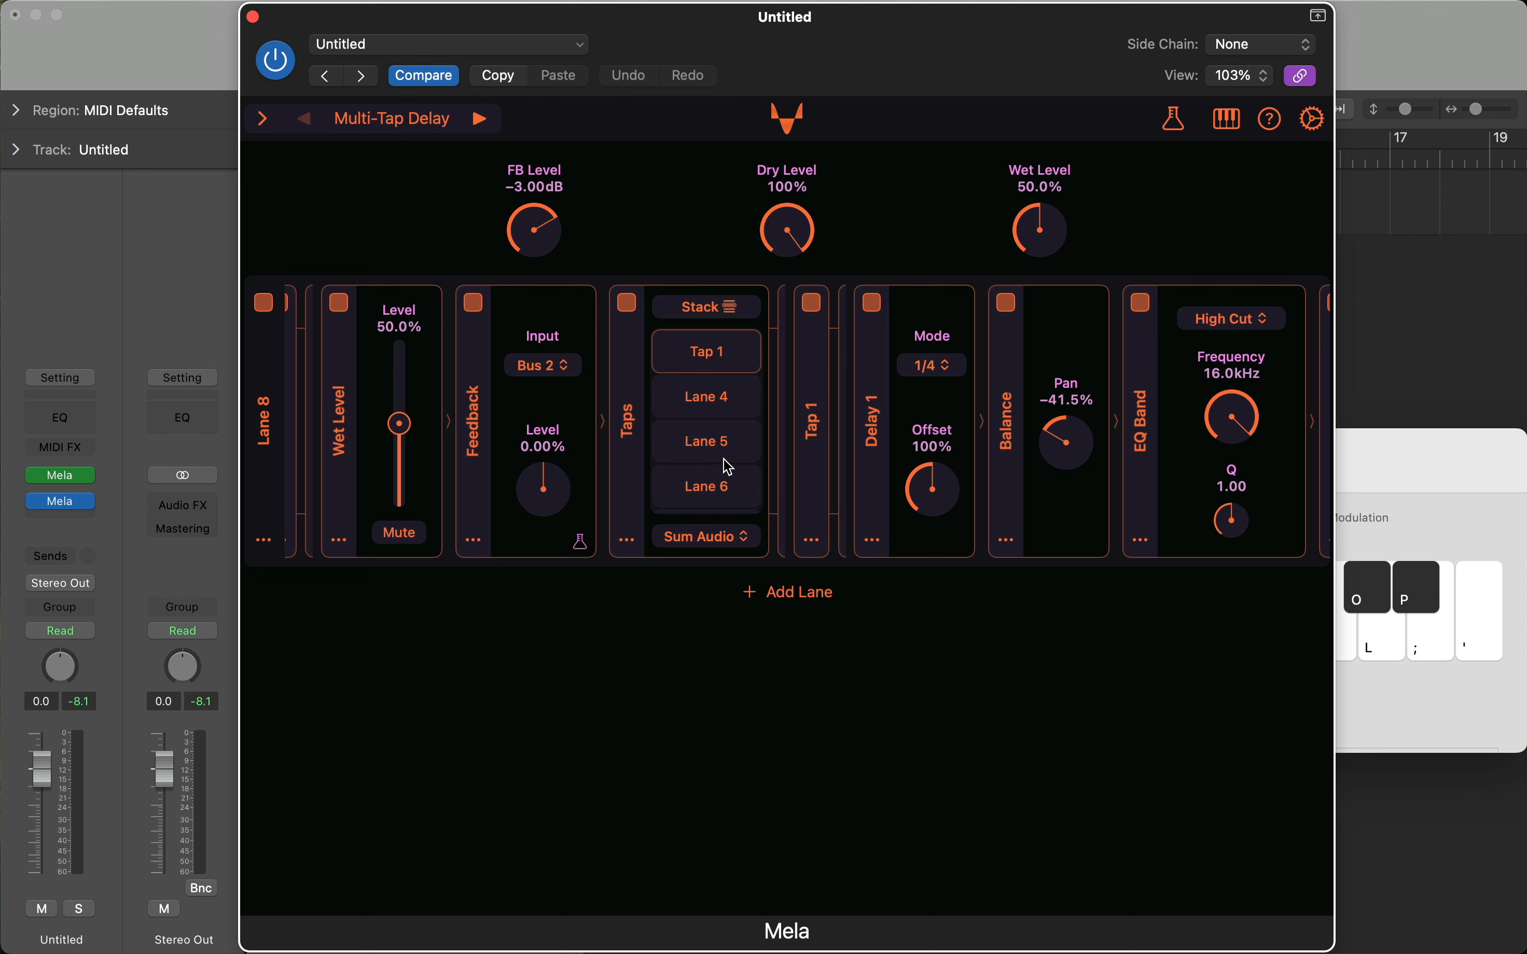
# Delete the Audio Out 2 module from the end of the Tap 1 lane
pyautogui.scroll(-1, 725, 401)
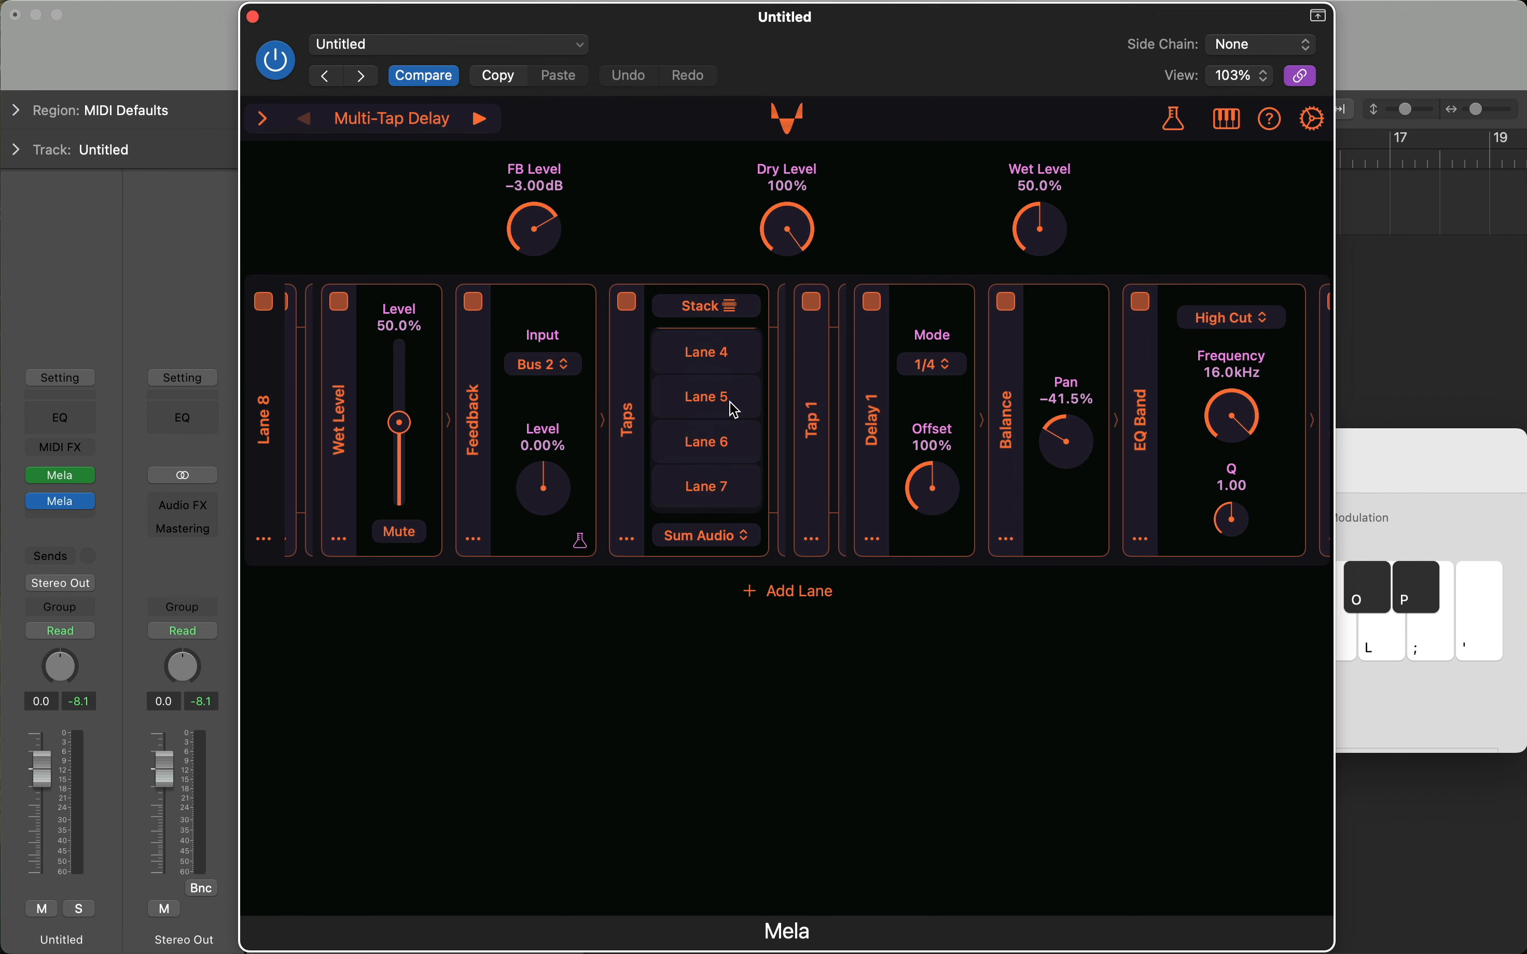
pyautogui.scroll(1, 735, 410)
pyautogui.hscroll(5, 915, 442)
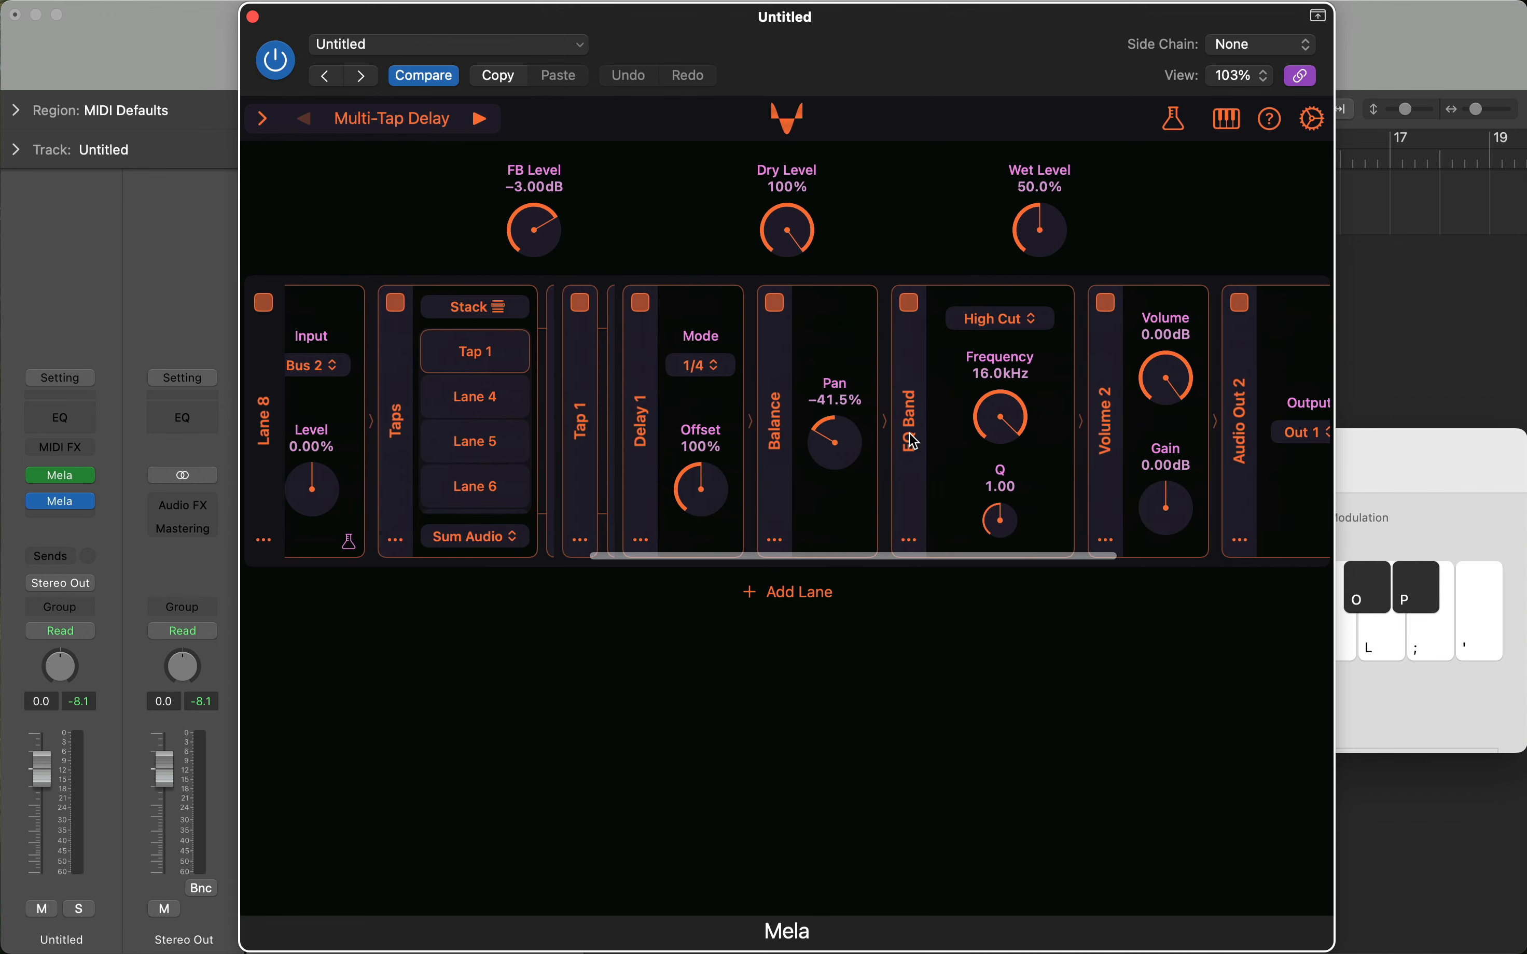
pyautogui.hscroll(1, 1072, 505)
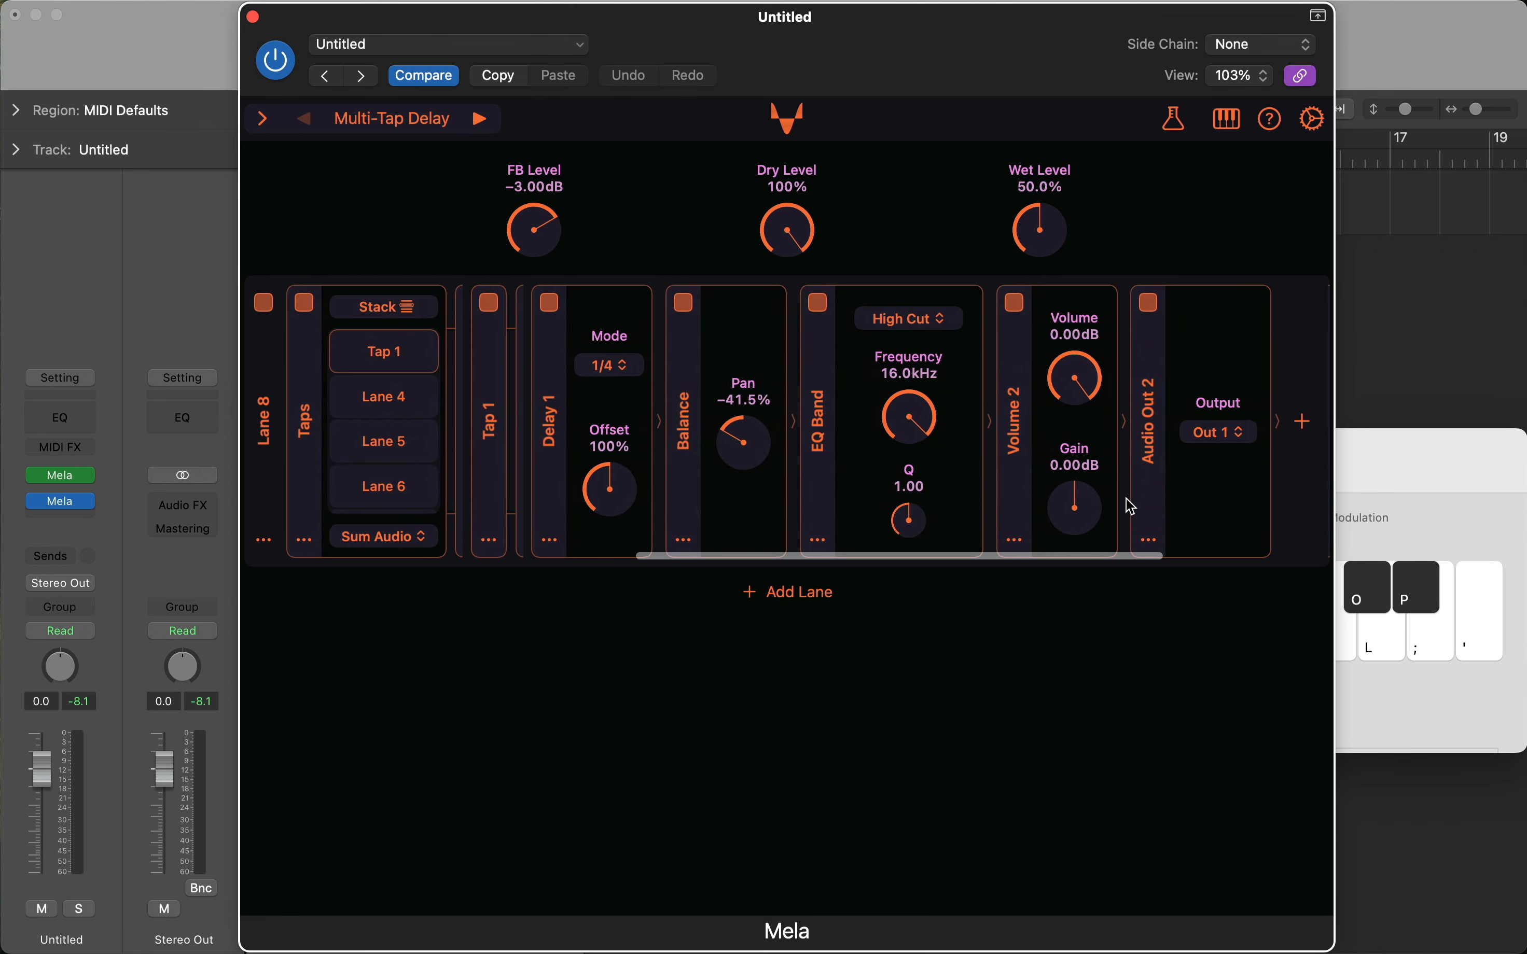
pyautogui.click(1152, 538)
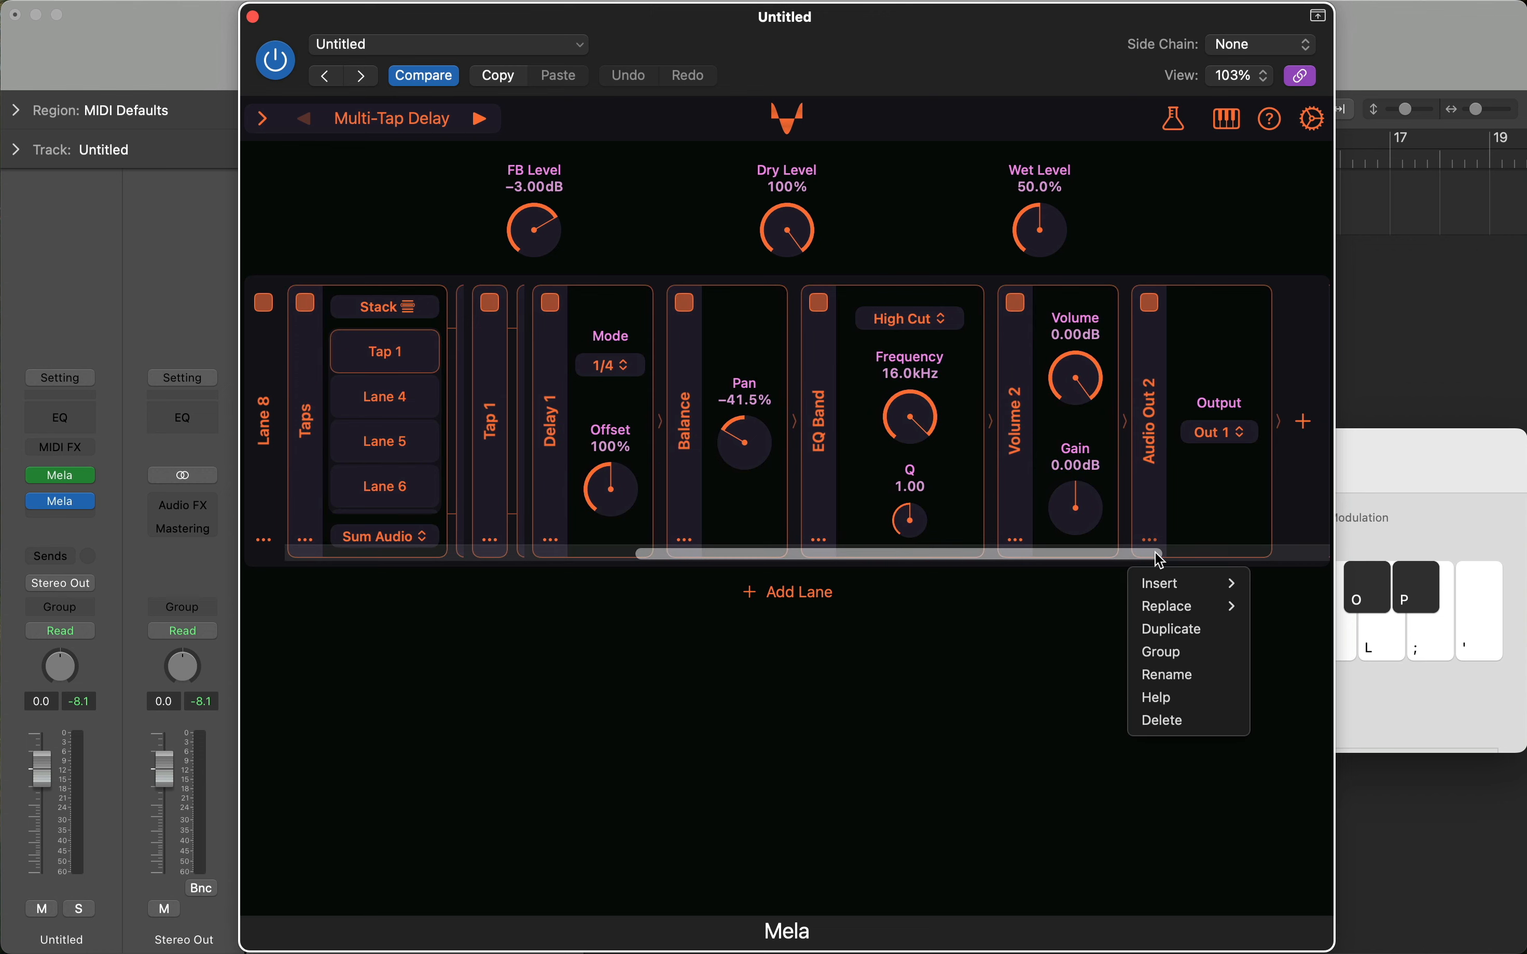
pyautogui.click(1184, 722)
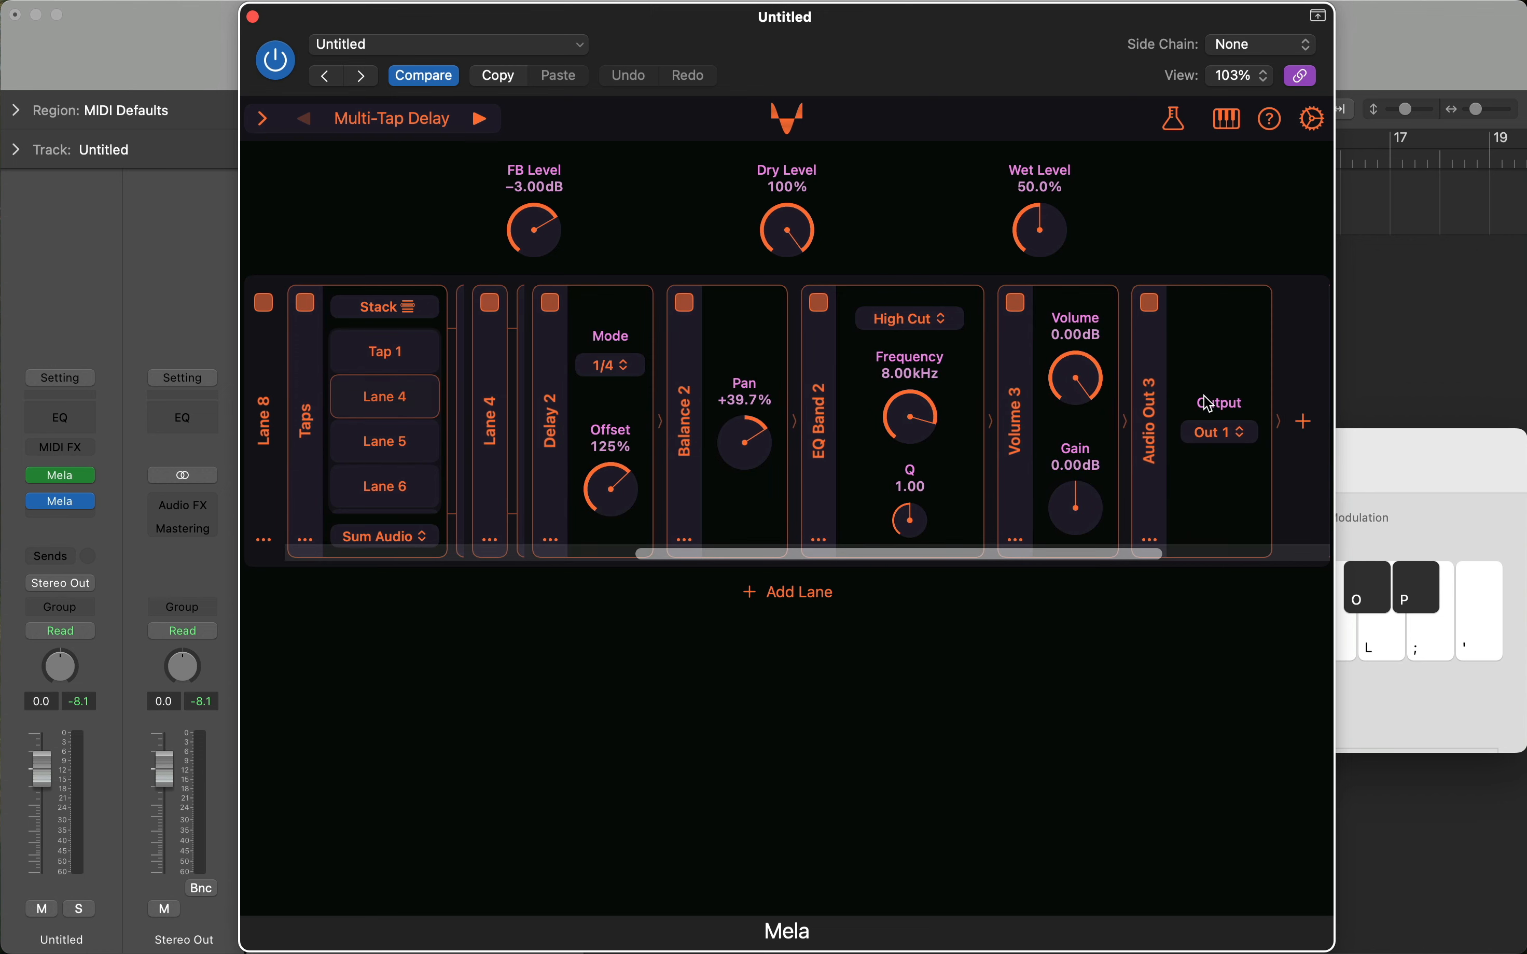
# Delete the Audio Out 3, Audio Out 4 and Audio Out 5 modules from Lanes 4, 5 and 6 of the Taps stack
pyautogui.click(1152, 539)
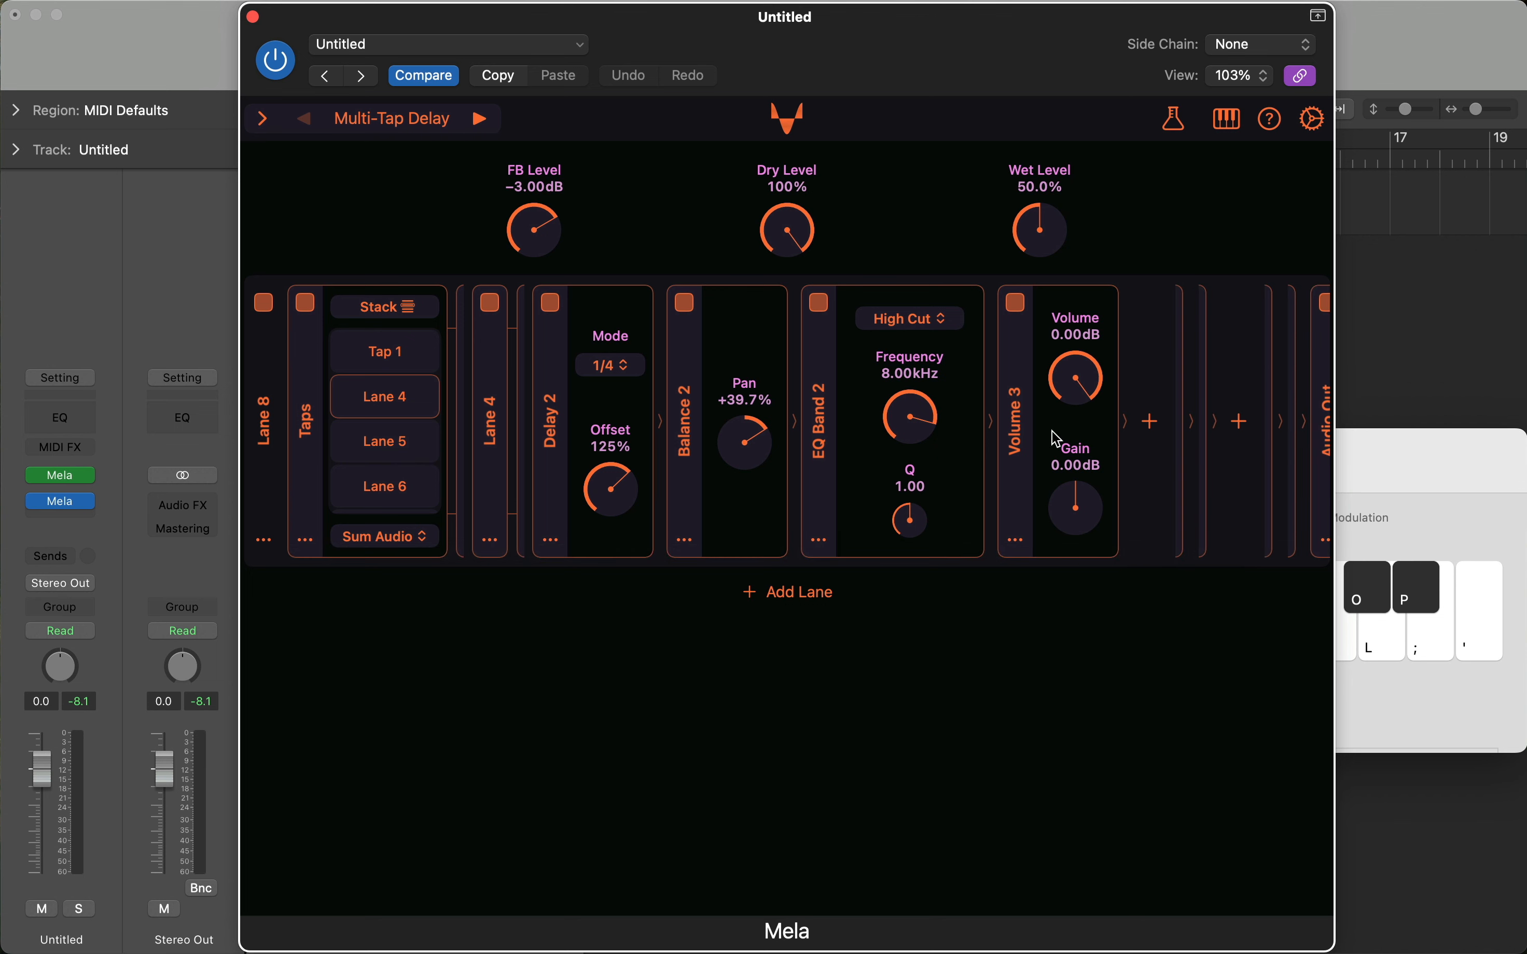
pyautogui.click(347, 442)
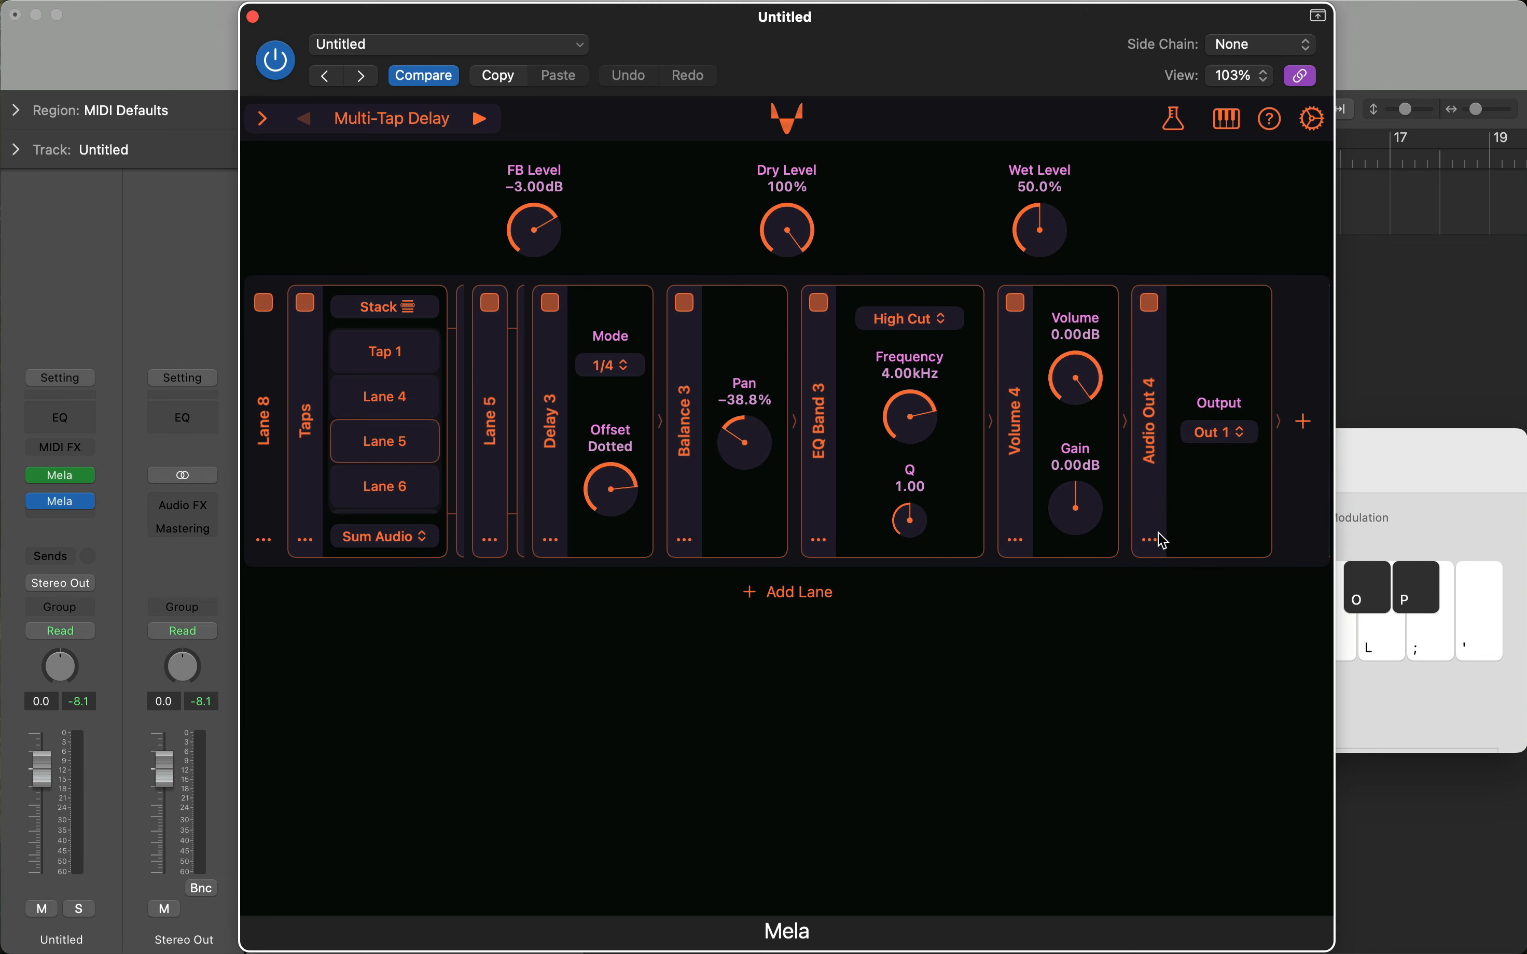
pyautogui.click(1158, 536)
pyautogui.click(1164, 721)
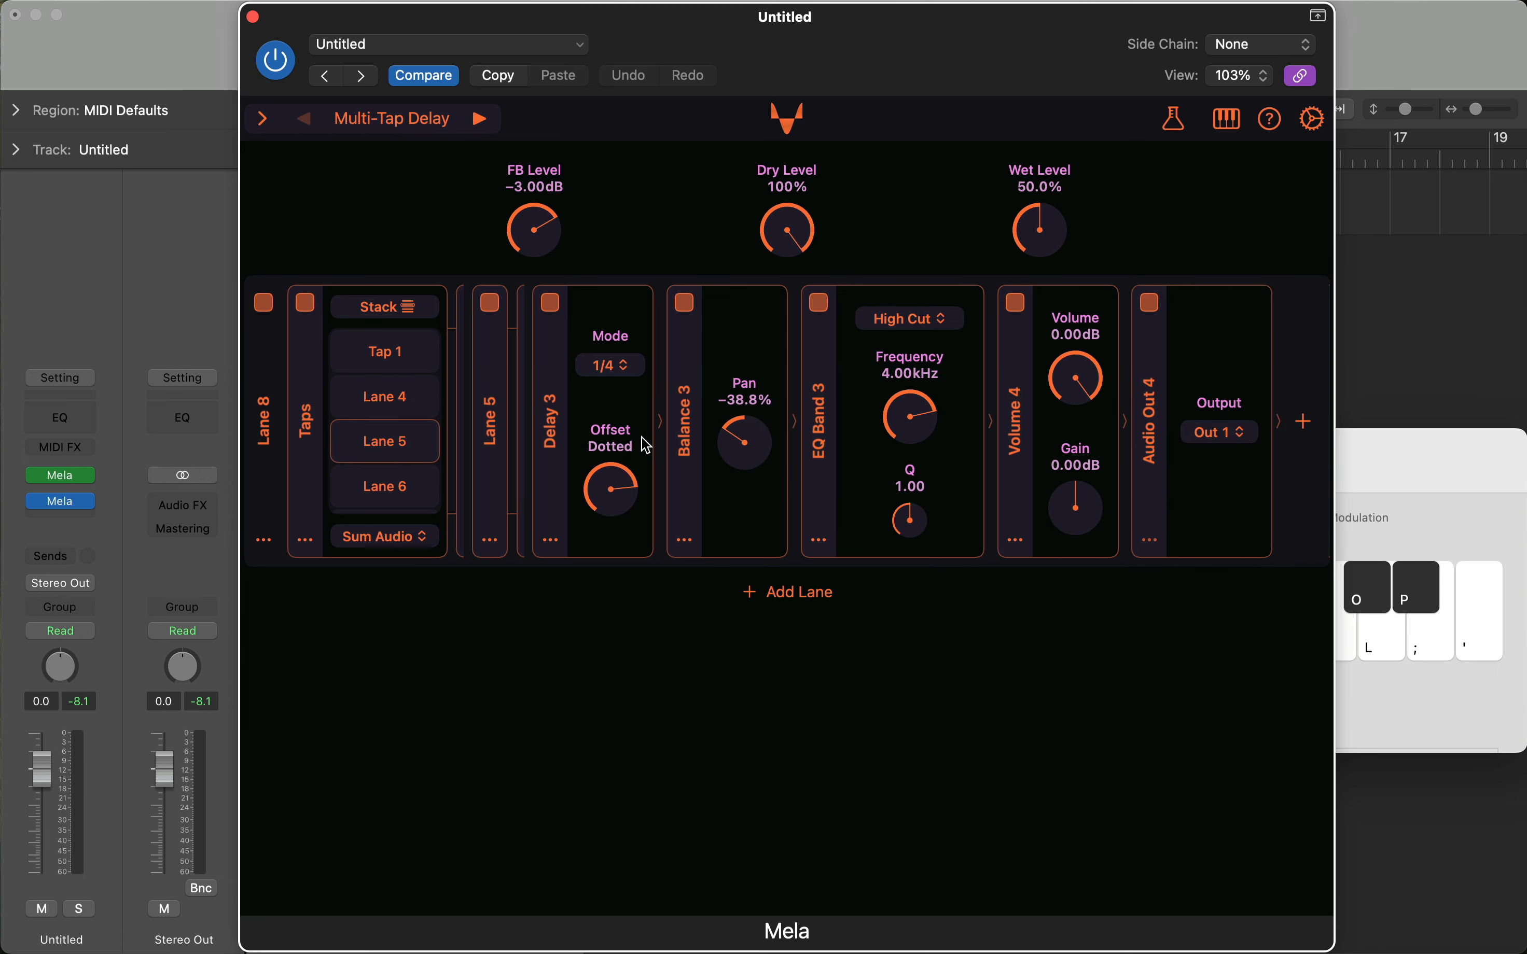
pyautogui.click(411, 484)
pyautogui.click(1151, 541)
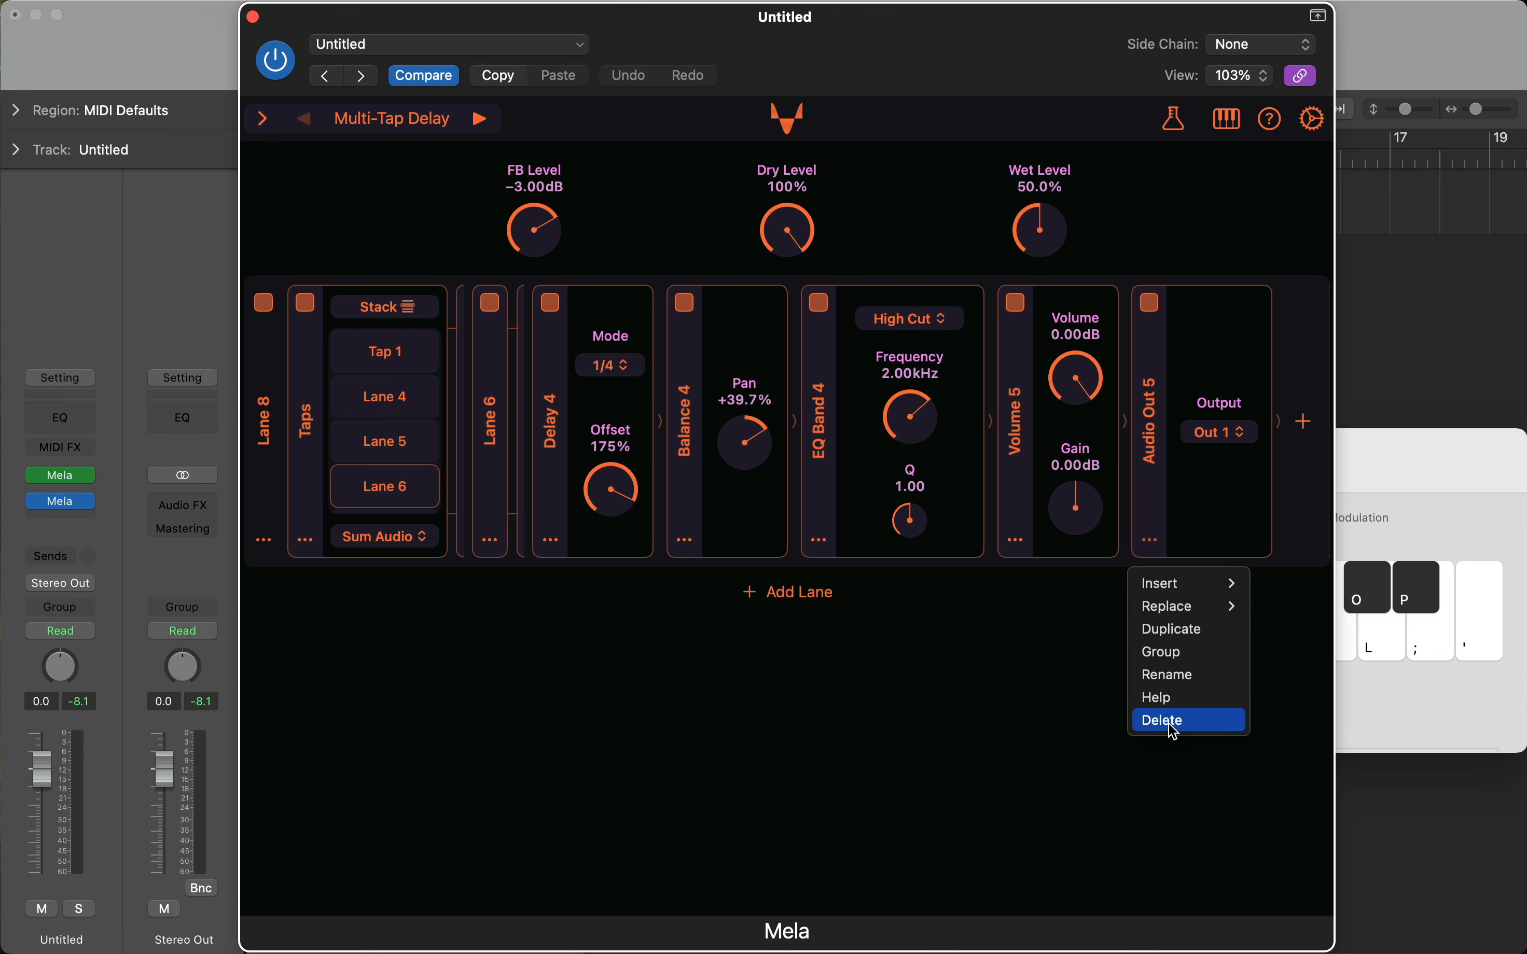
pyautogui.click(1174, 725)
# Display Lane 7 of the Taps stack and rename it as Feedback Tap
pyautogui.scroll(-1, 416, 447)
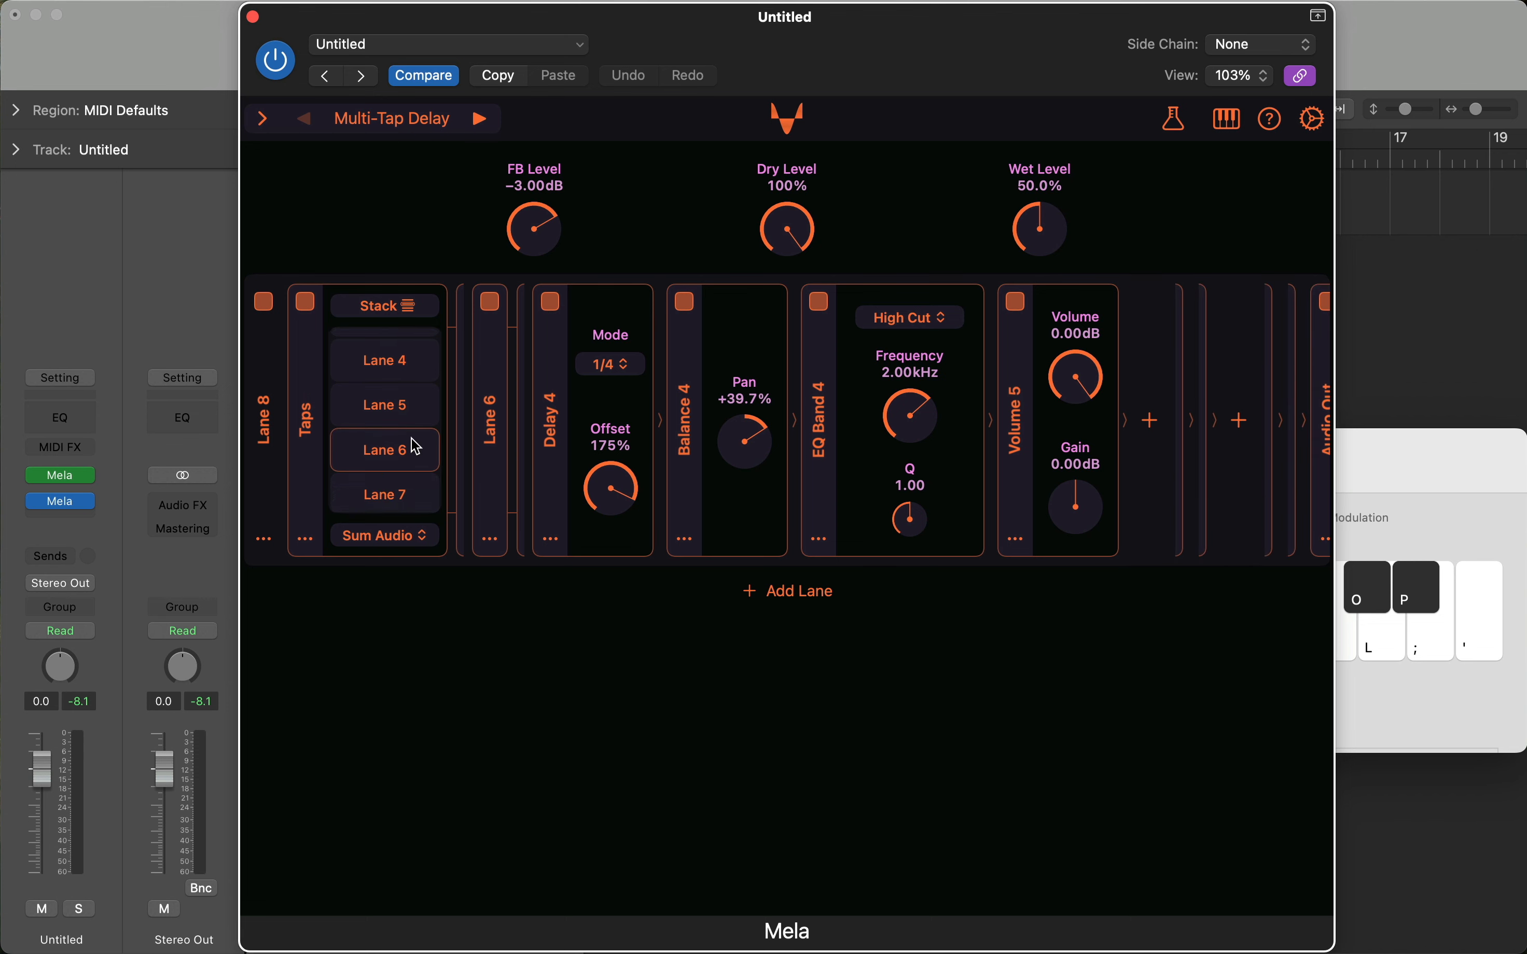
pyautogui.click(387, 499)
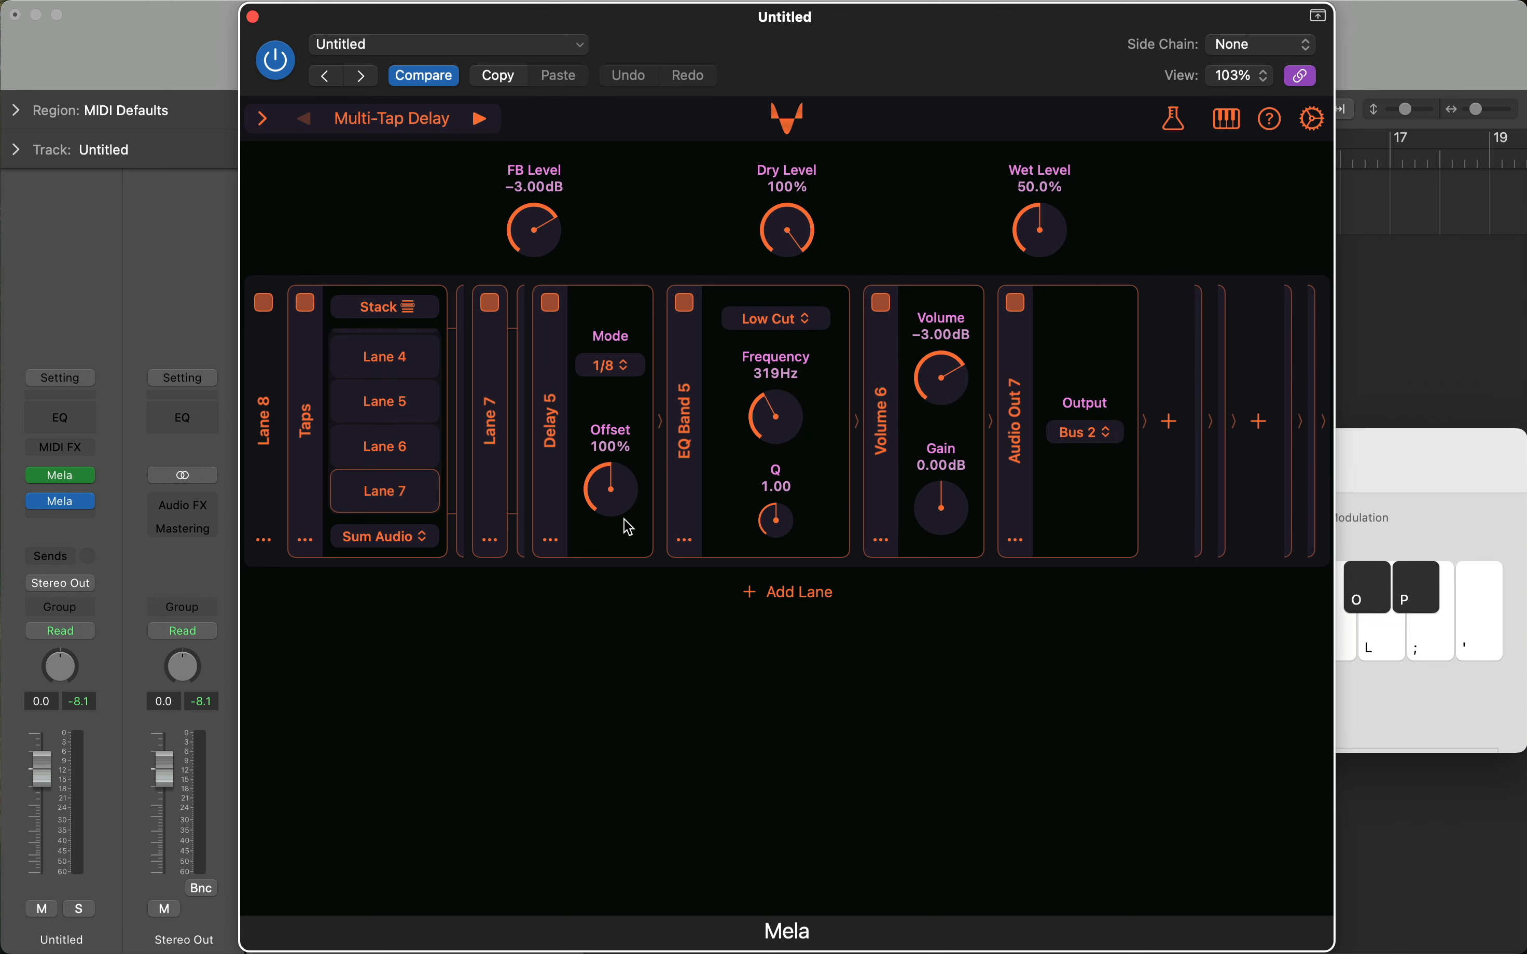
pyautogui.click(490, 540)
pyautogui.click(541, 706)
pyautogui.write('Feedbc')
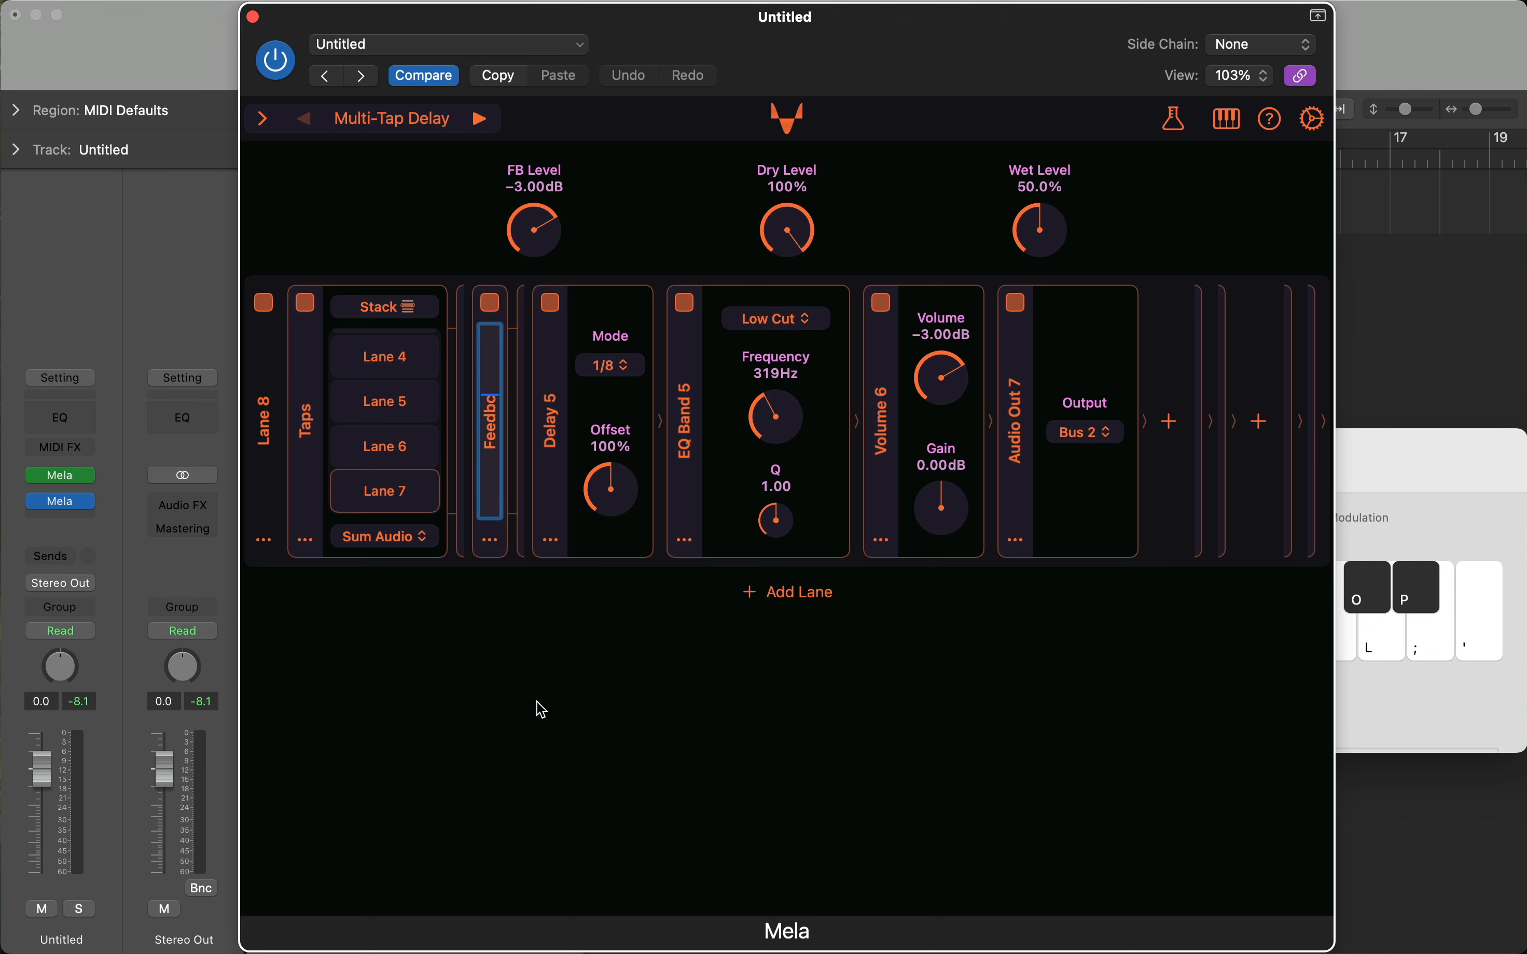
pyautogui.press('BackSpace')
pyautogui.write('ack Tap')
pyautogui.press('Return')
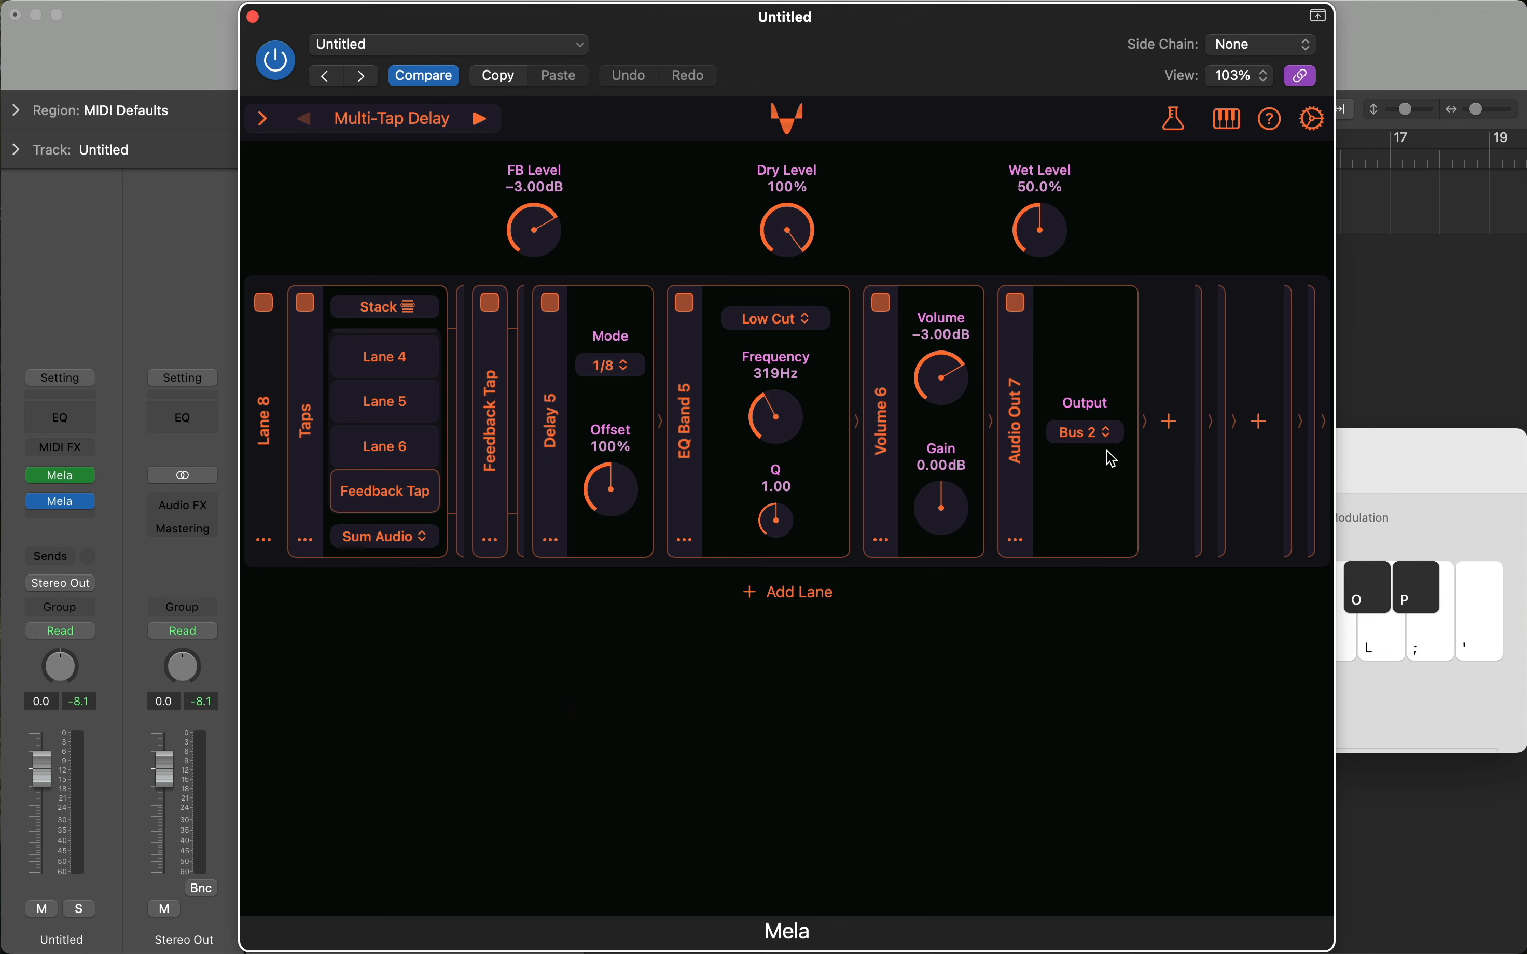
# Add a Level audio processor after Audio Out 7 at the end of the Feedback Tap lane and mute it
pyautogui.hscroll(-10, 819, 404)
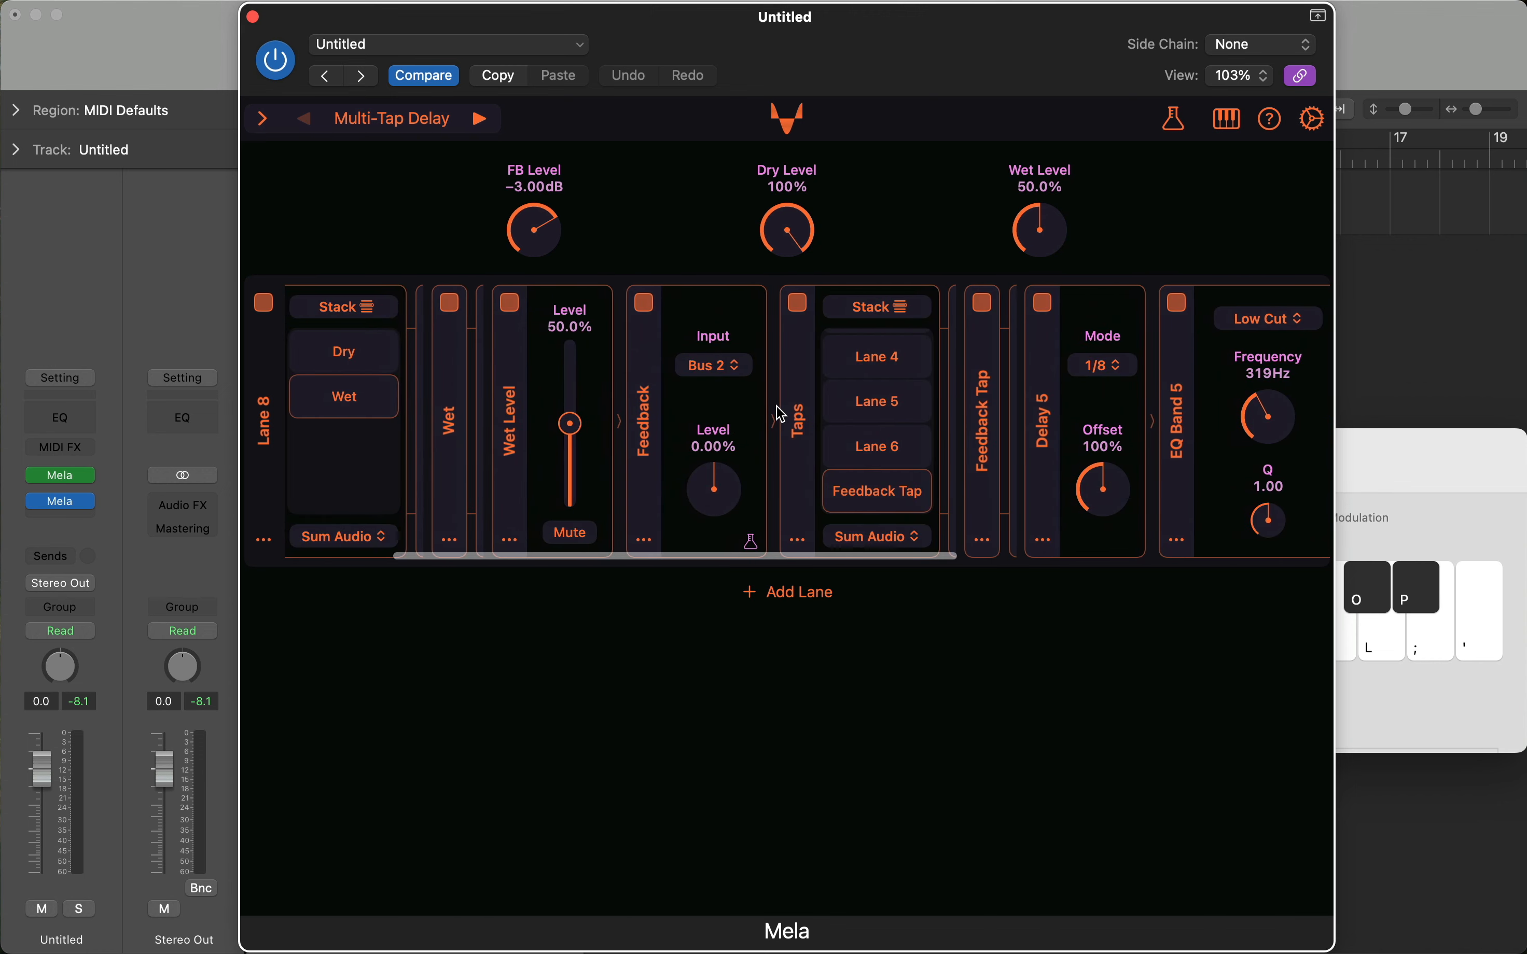
pyautogui.hscroll(10, 700, 404)
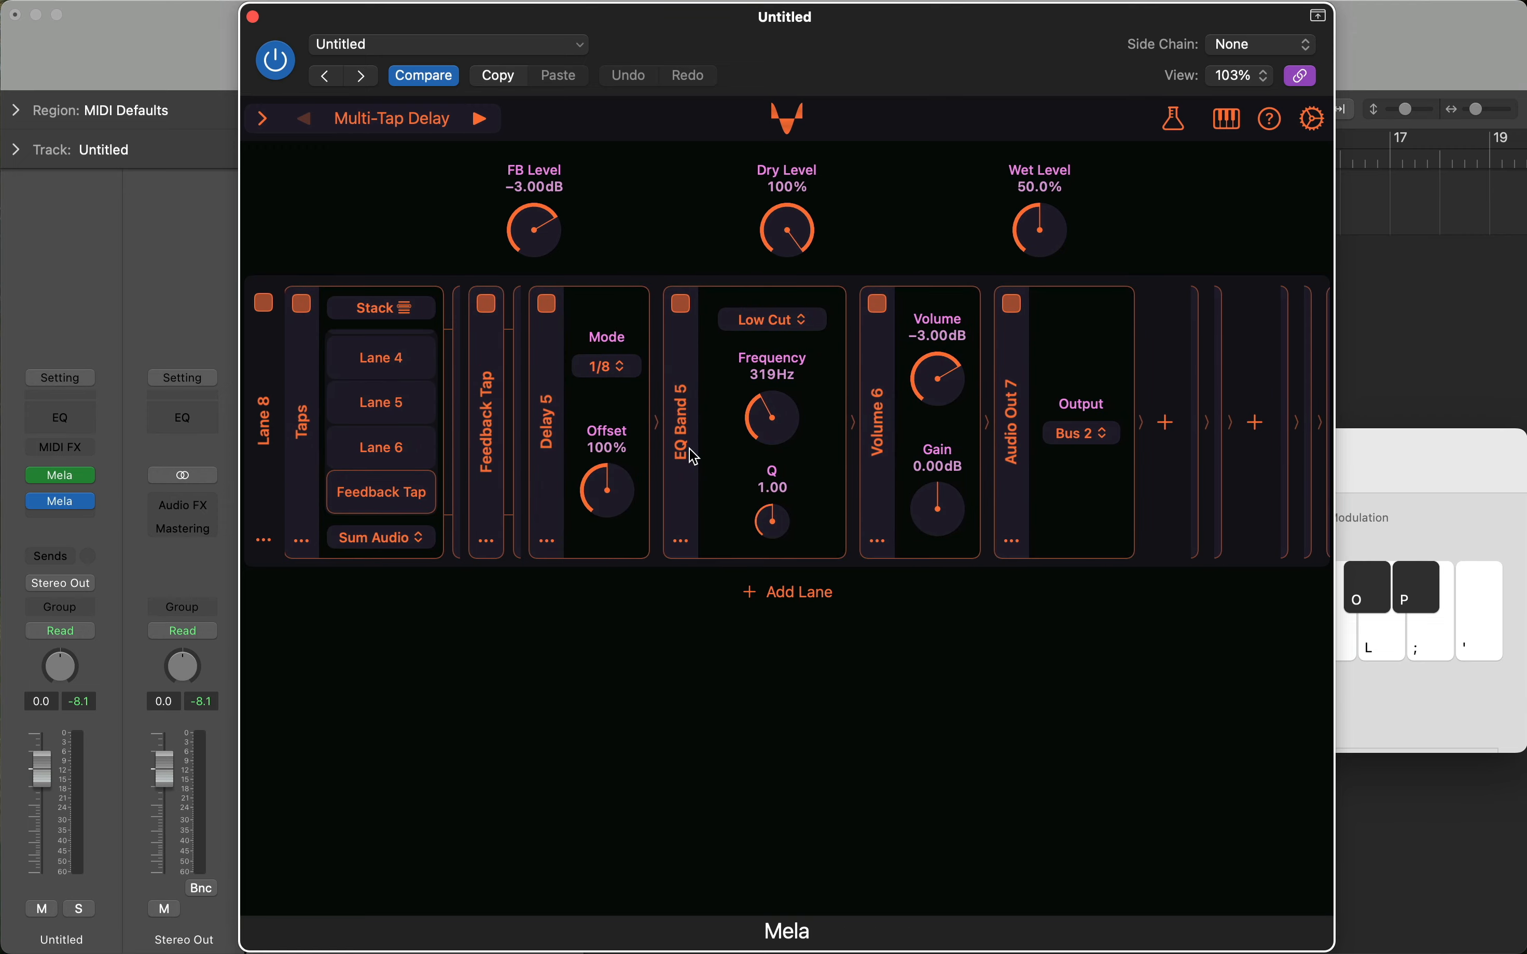
pyautogui.click(1167, 422)
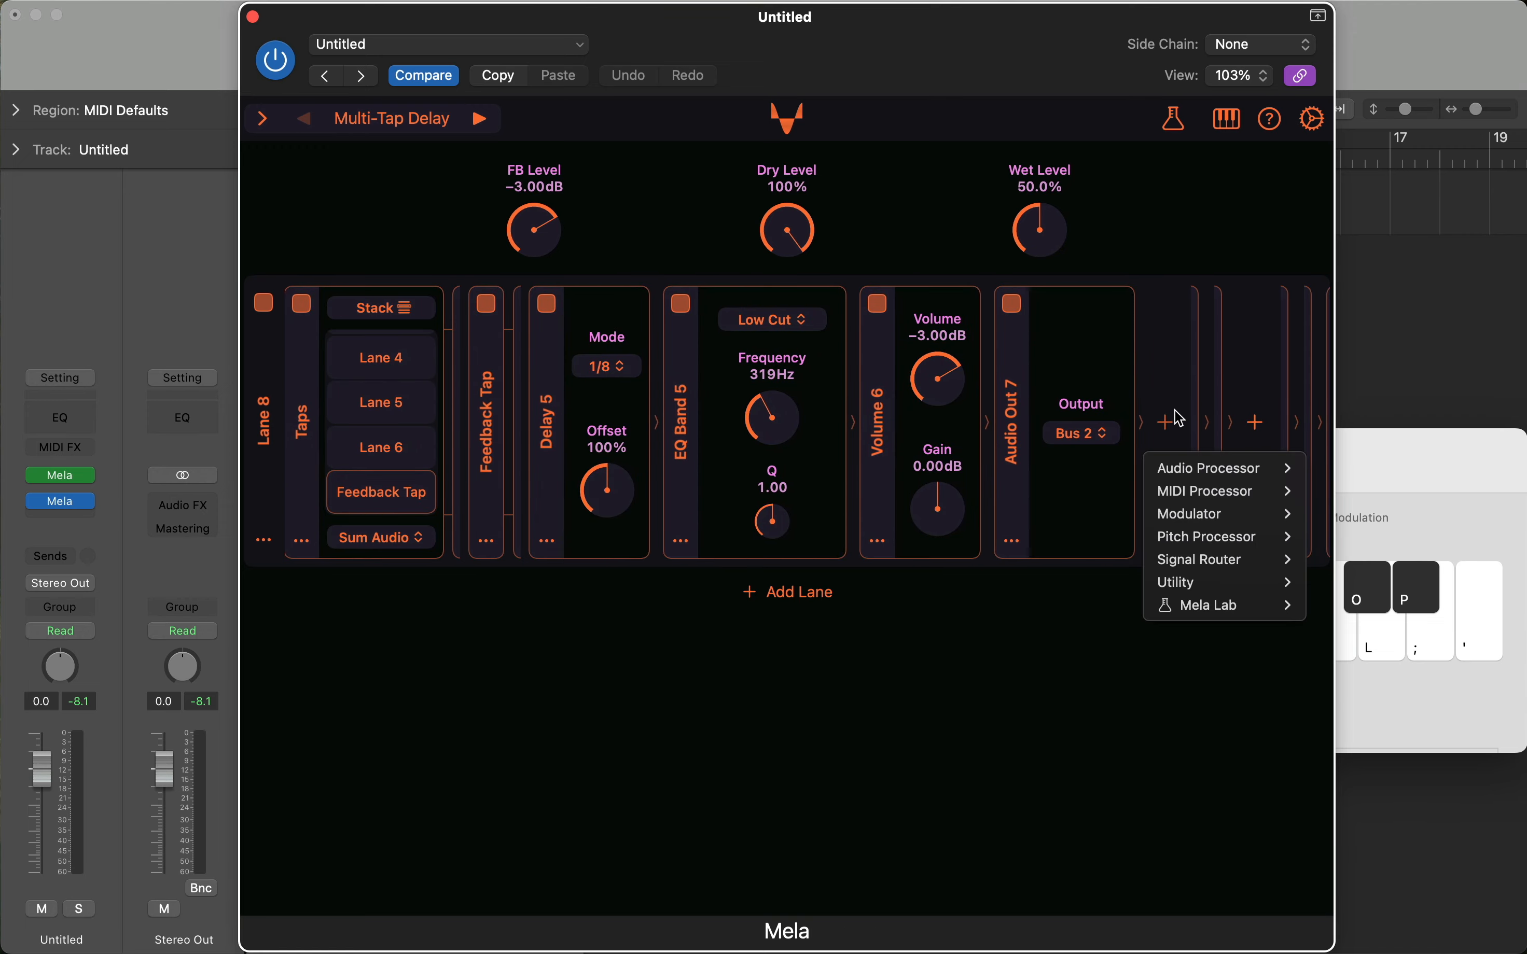
pyautogui.moveTo(1195, 469)
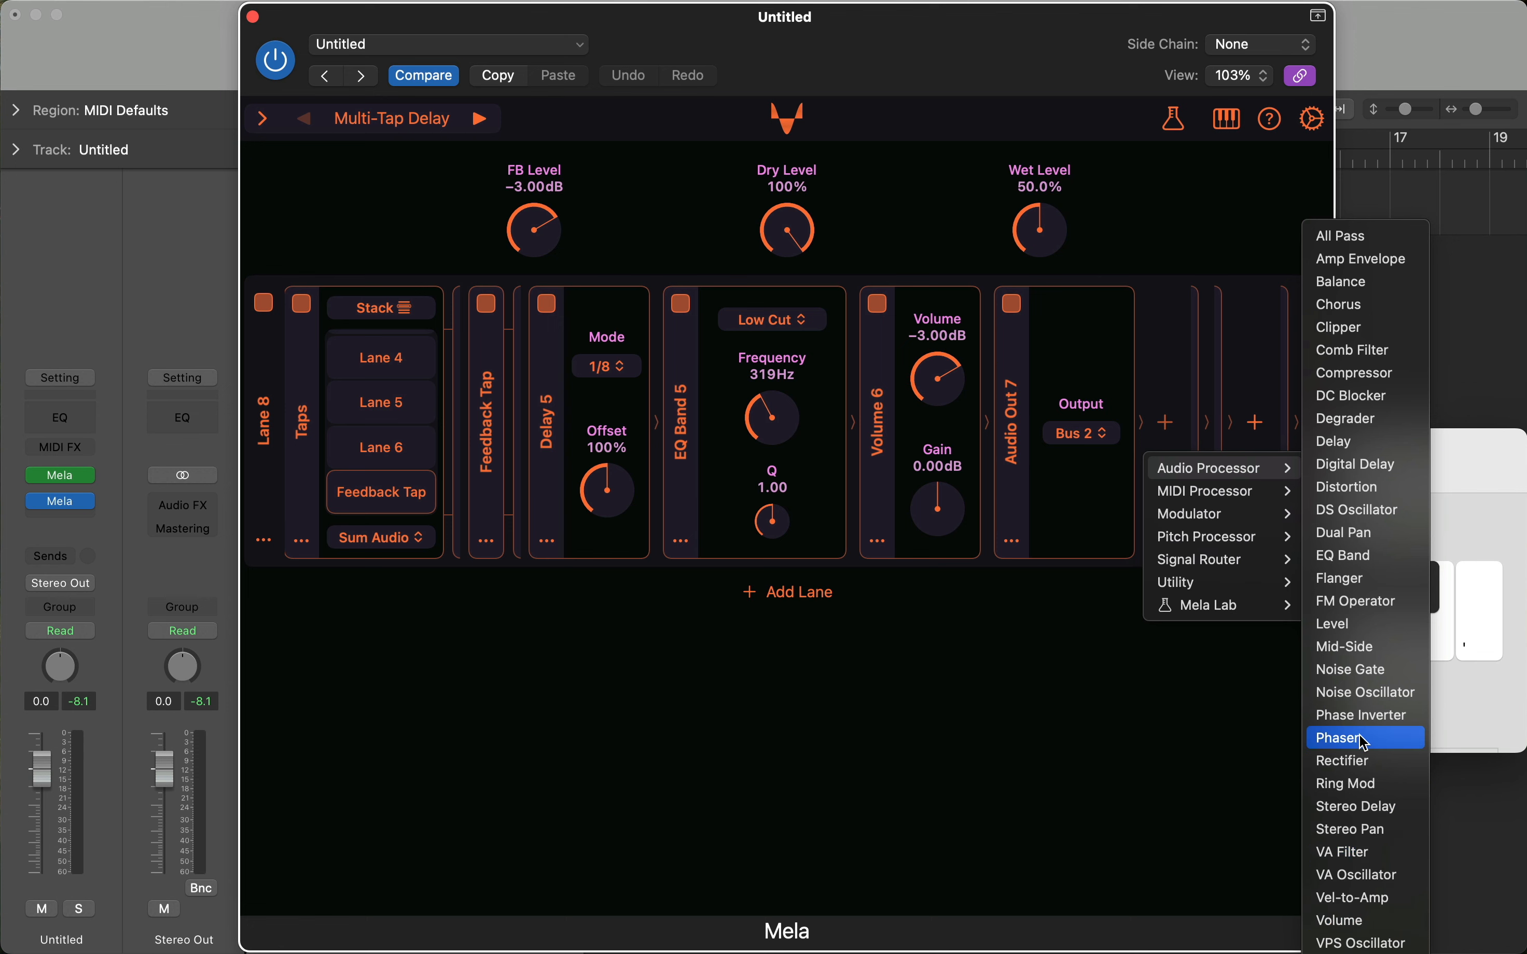
pyautogui.click(1338, 627)
pyautogui.click(1218, 537)
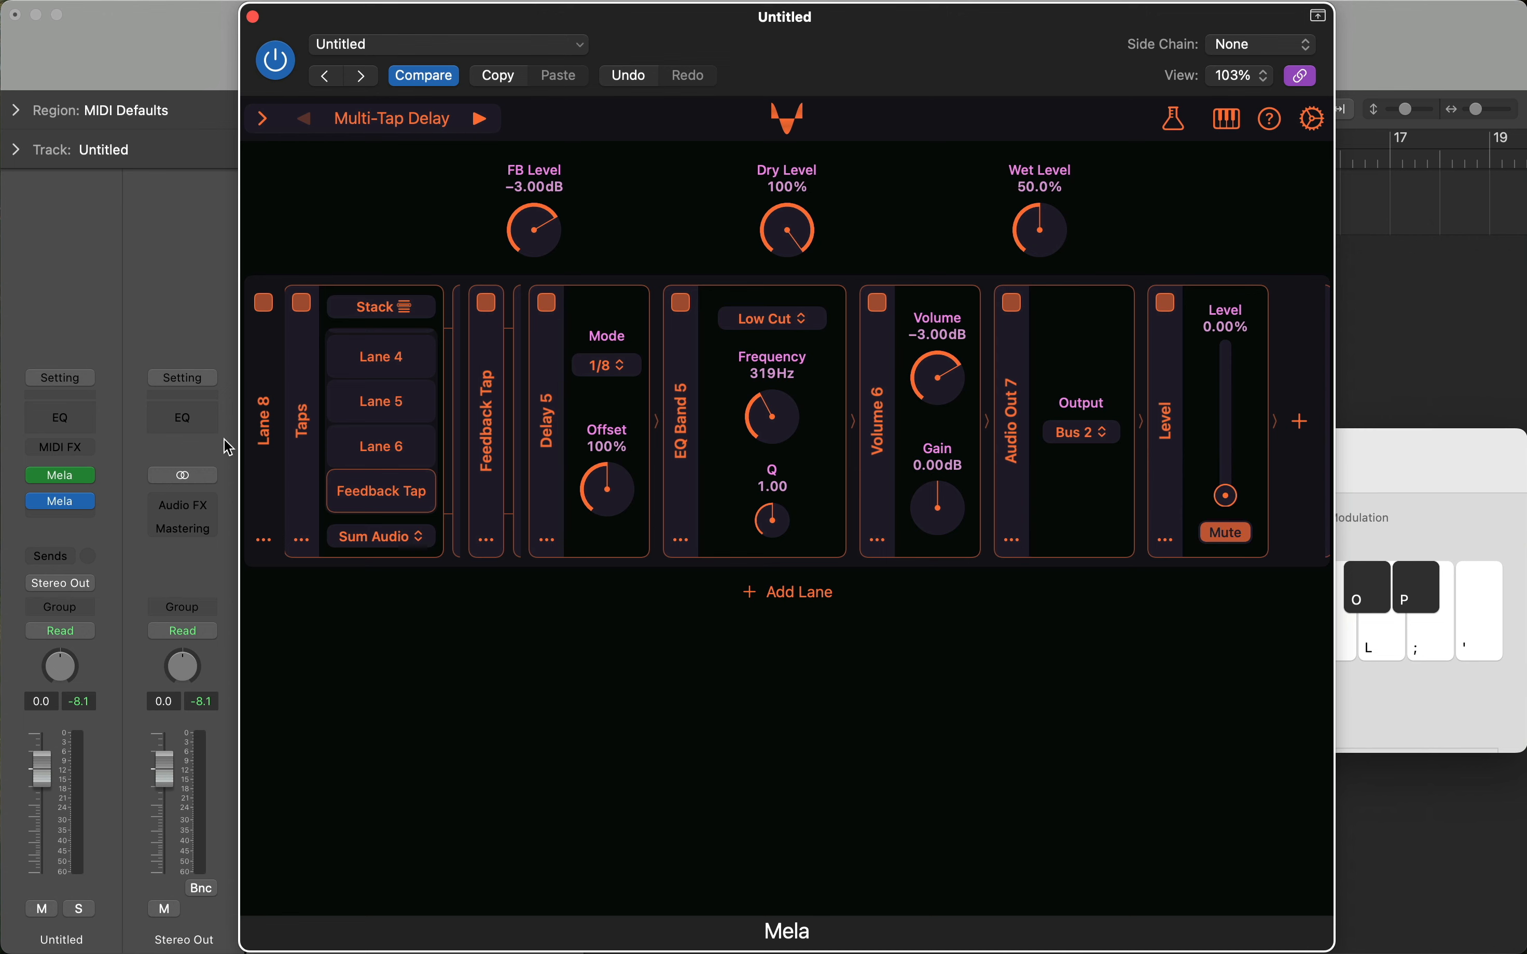
# Play the C2 note on the Musical Typing keyboard to audition the restructured delay
pyautogui.scroll(2, 381, 421)
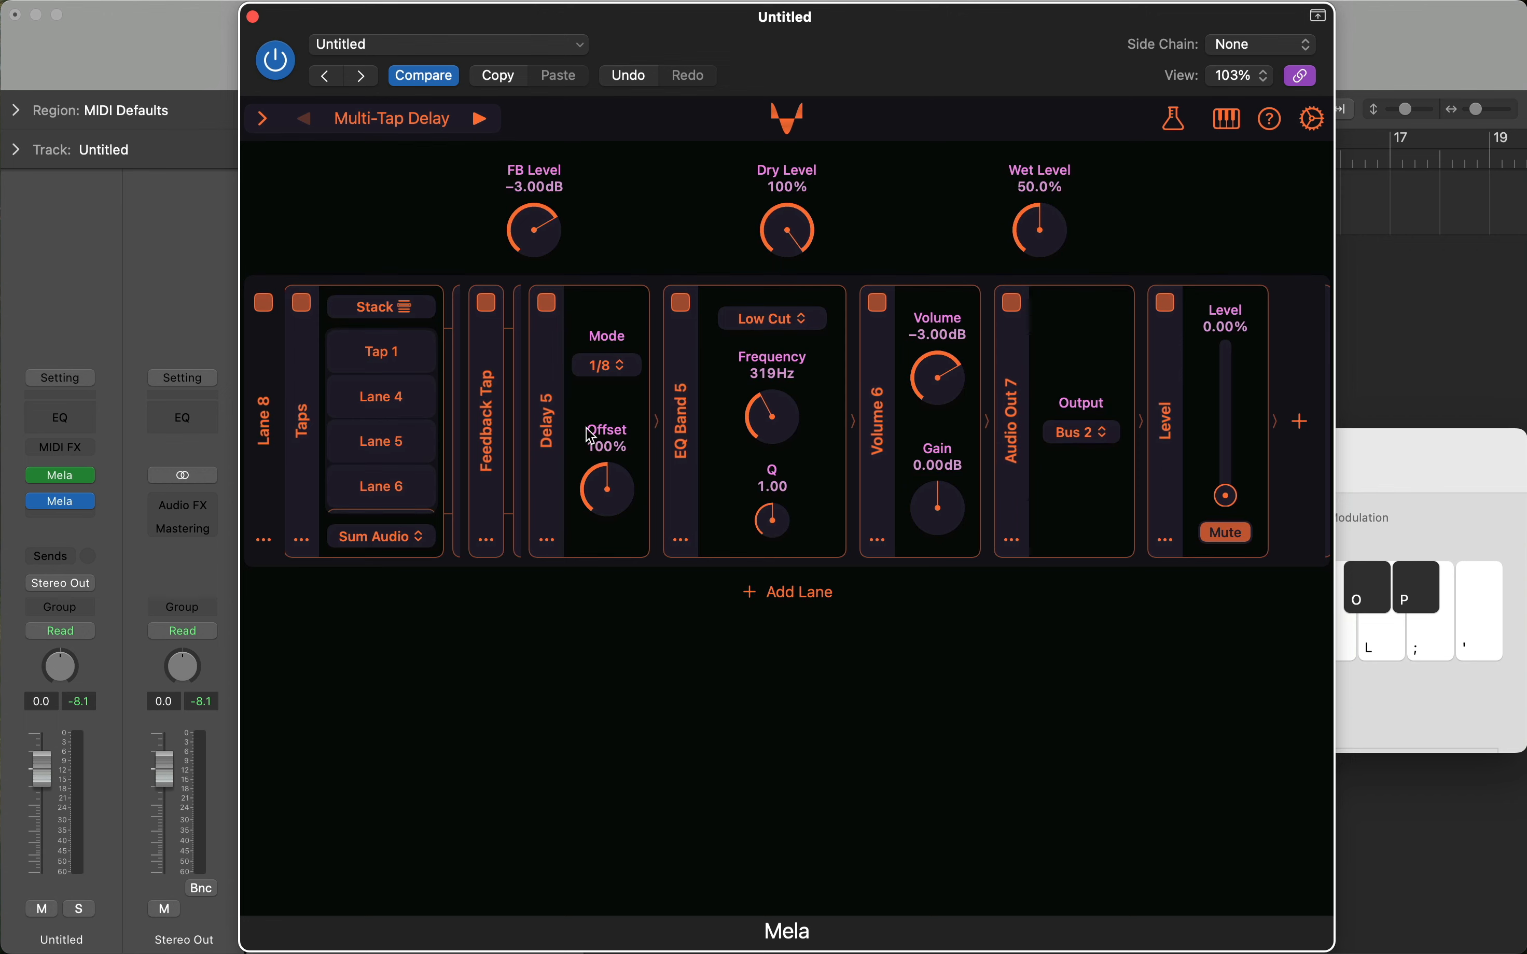
pyautogui.hscroll(-10, 410, 379)
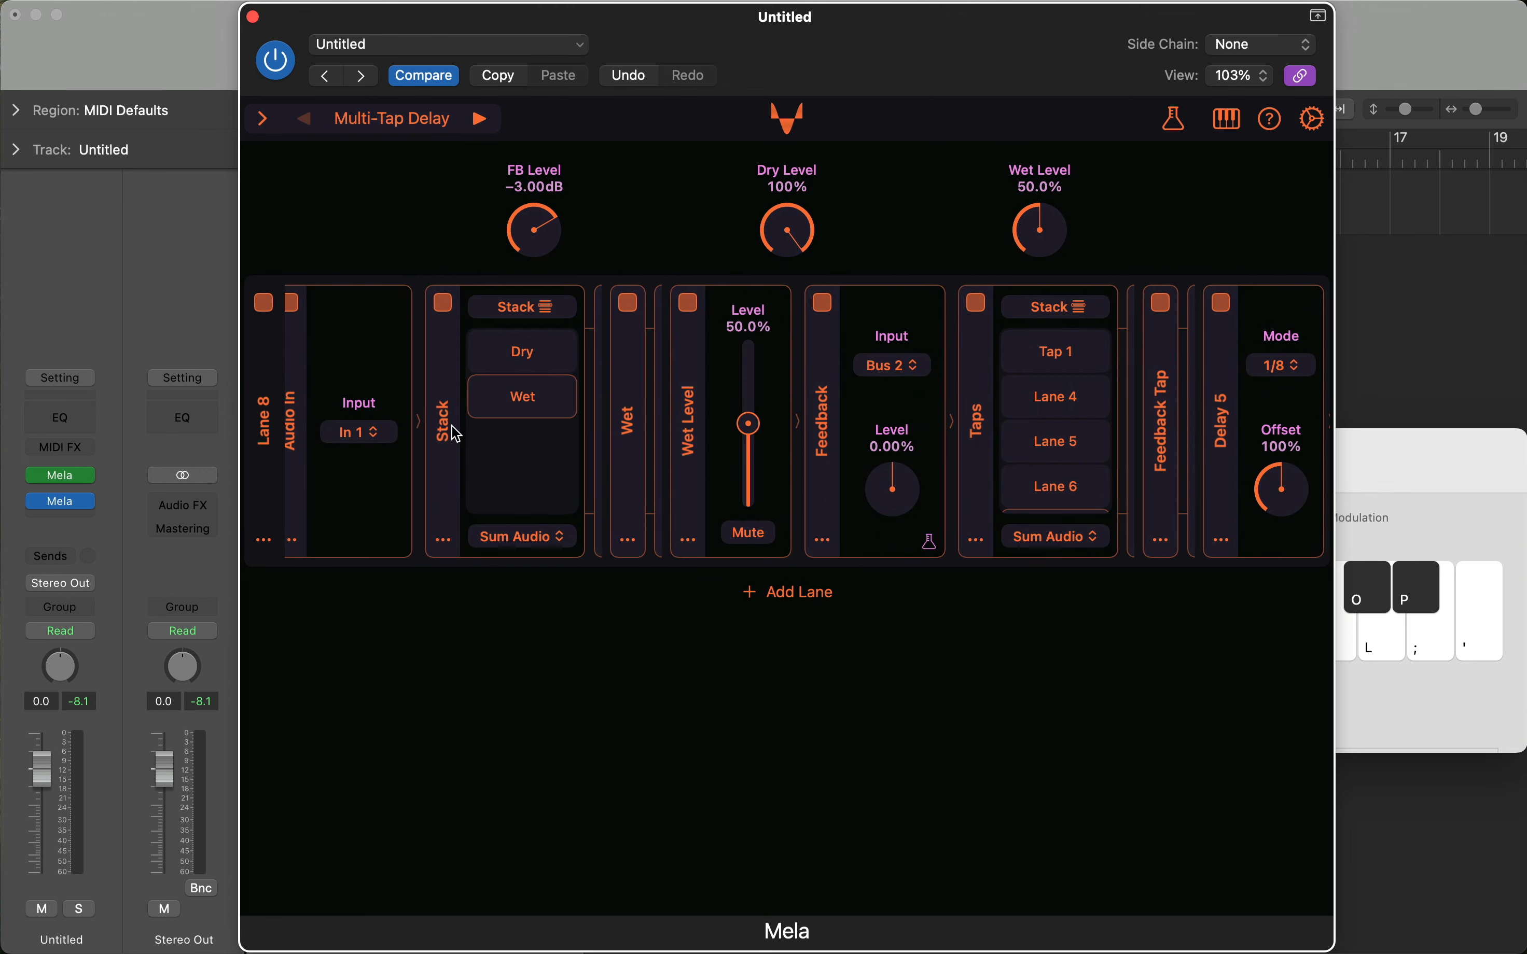
pyautogui.click(1380, 444)
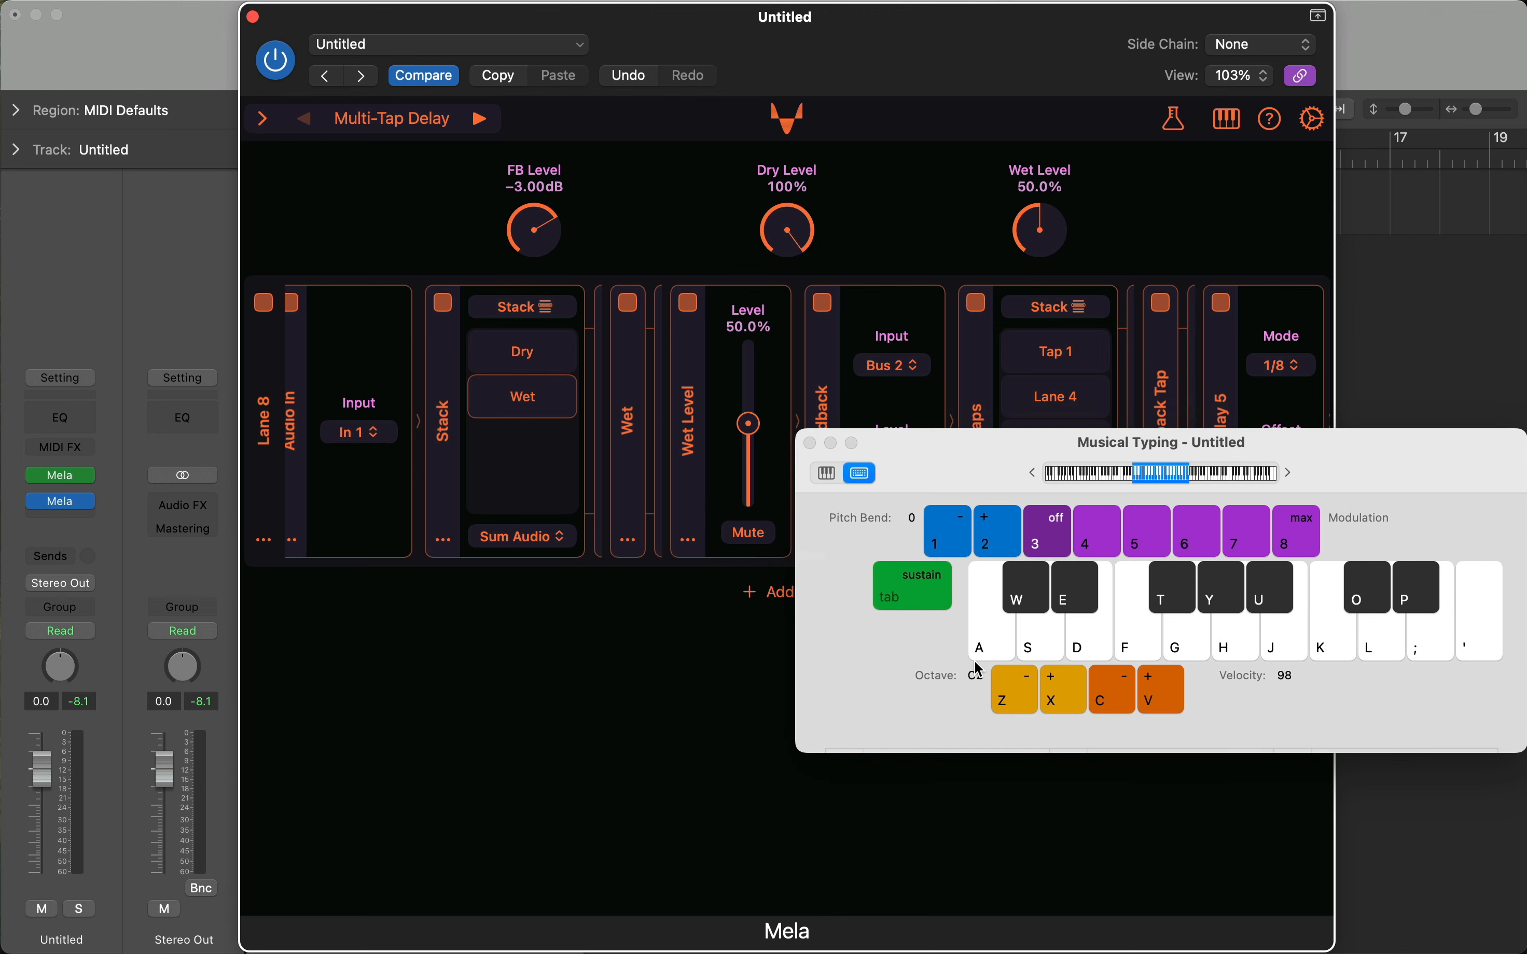
pyautogui.click(996, 650)
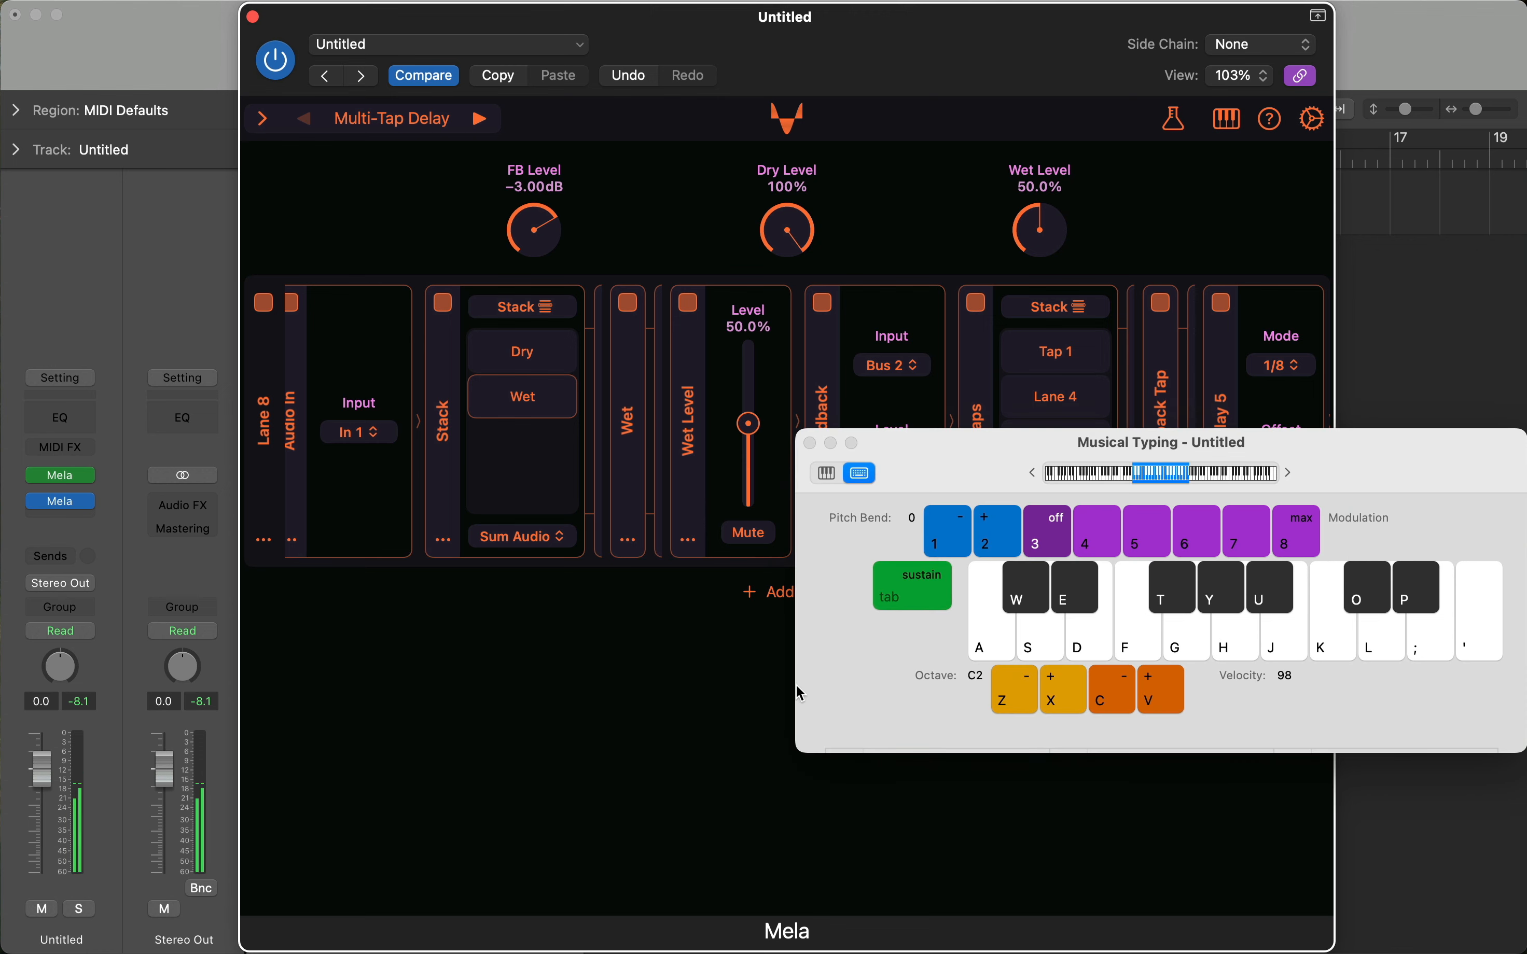
pyautogui.click(710, 683)
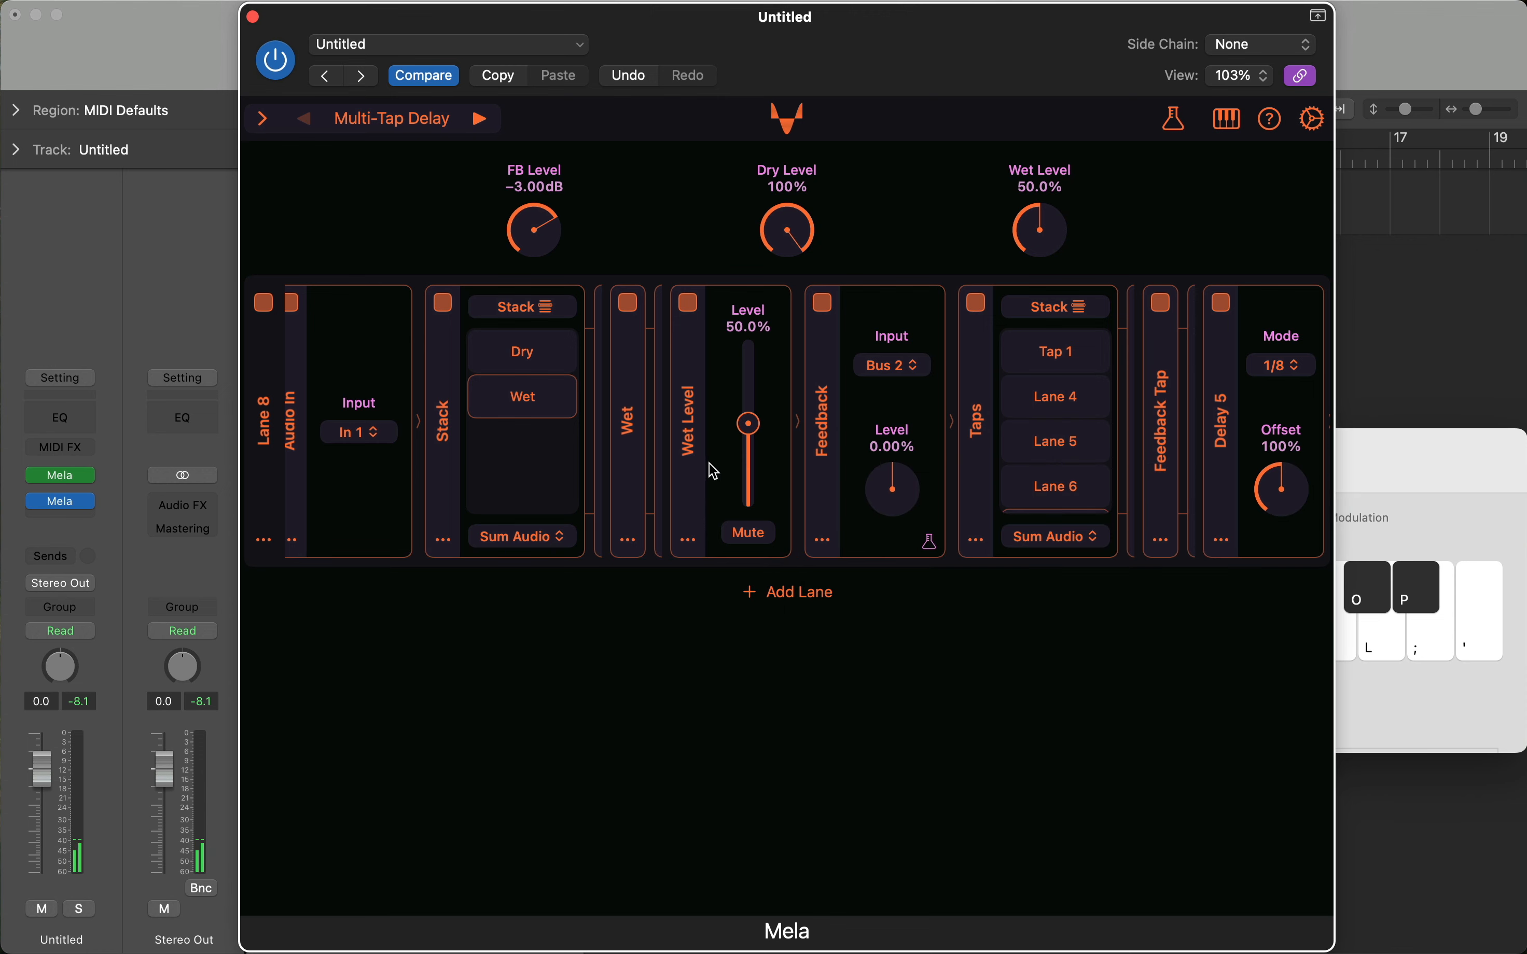
# Examine the signal path from Audio In through the Dry lane and the Wet lane's Wet Level and Feedback modules
pyautogui.hscroll(-2, 715, 471)
pyautogui.hscroll(2, 717, 463)
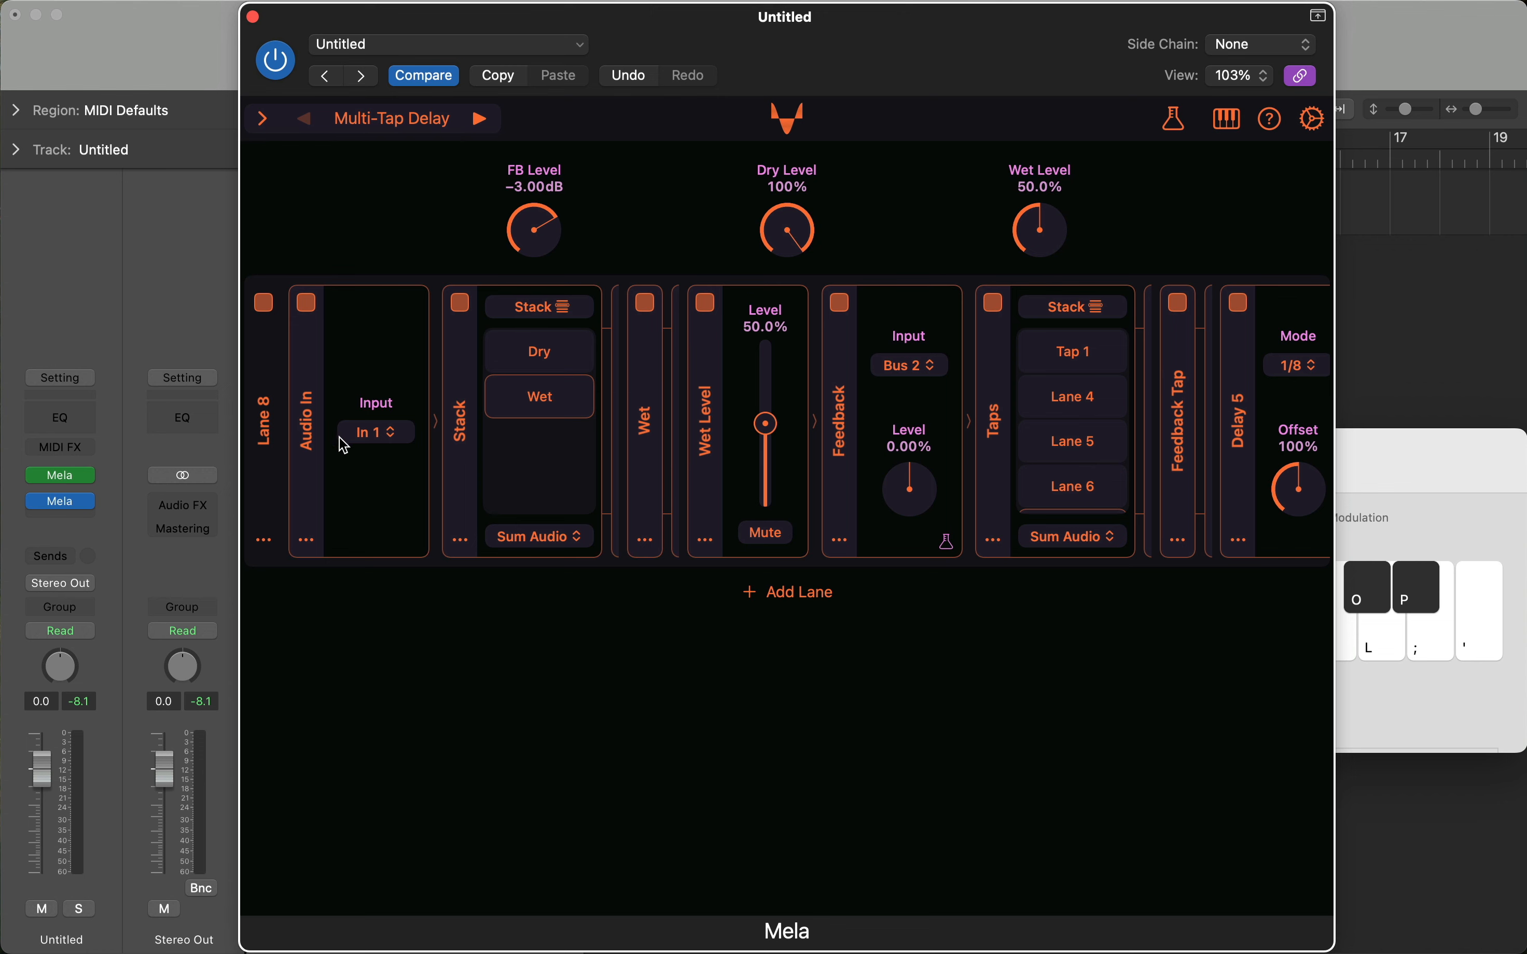
pyautogui.click(530, 364)
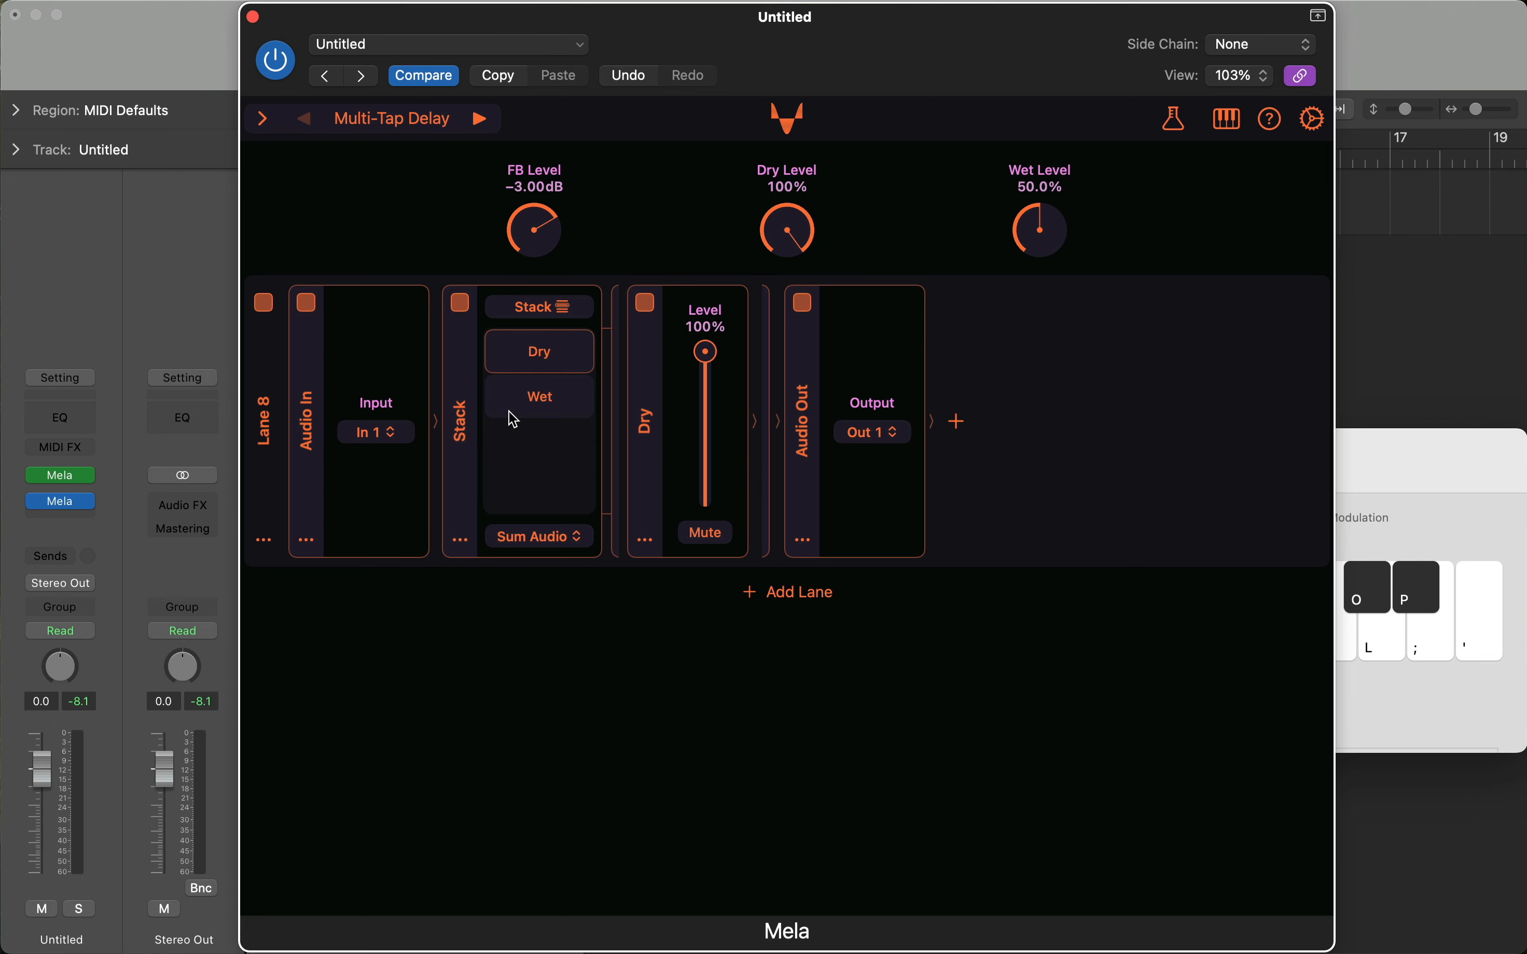
pyautogui.click(538, 399)
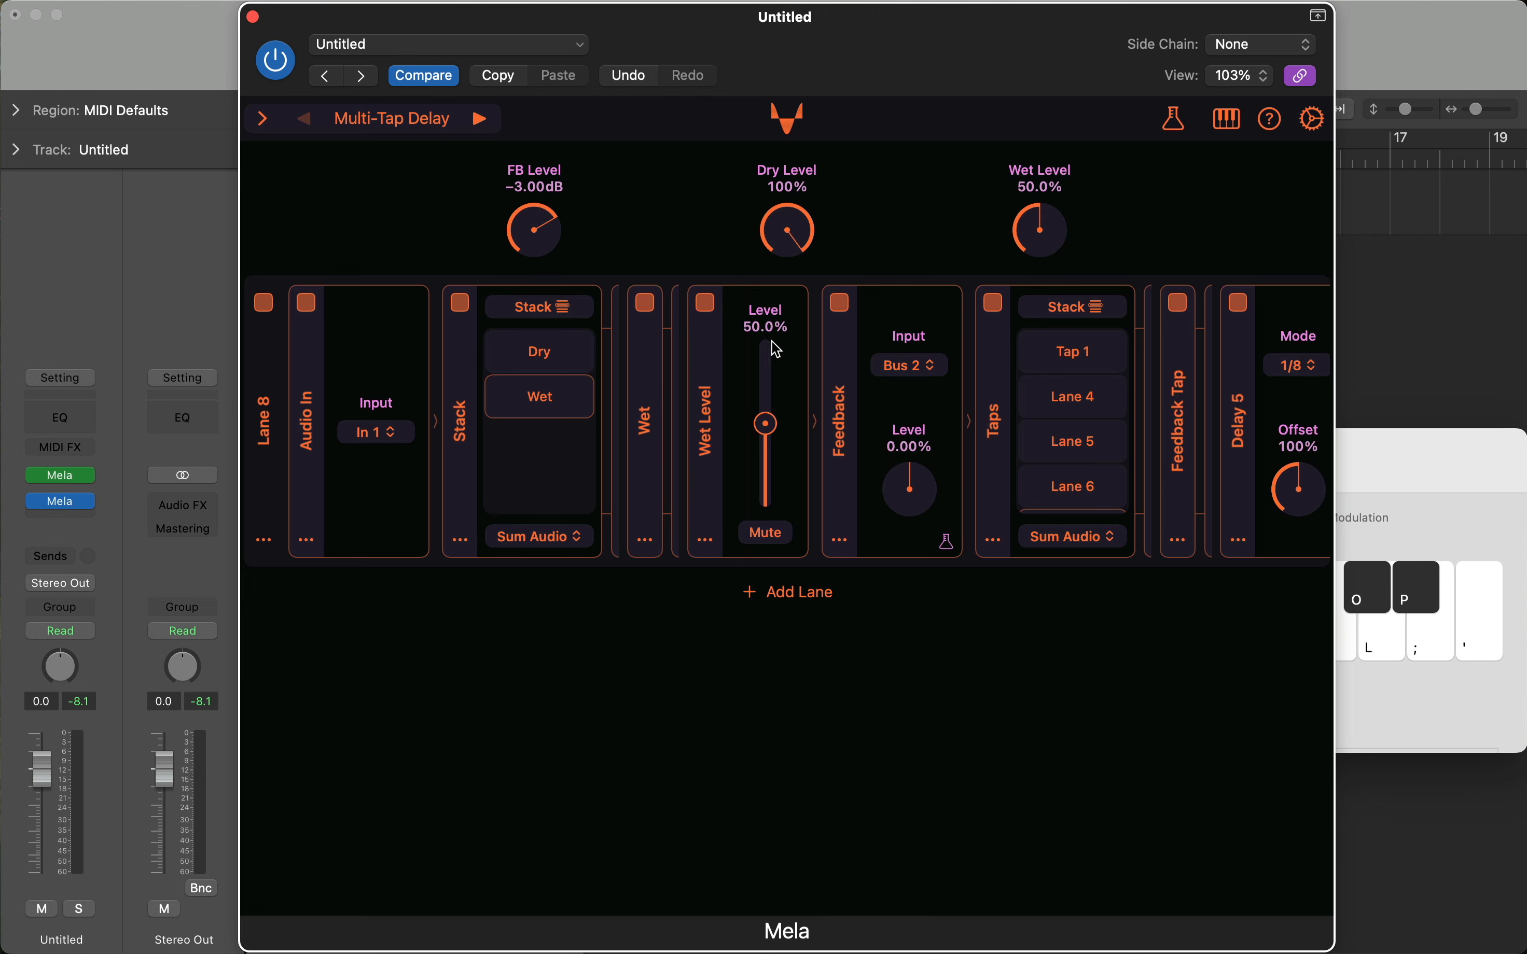
pyautogui.hscroll(5, 789, 419)
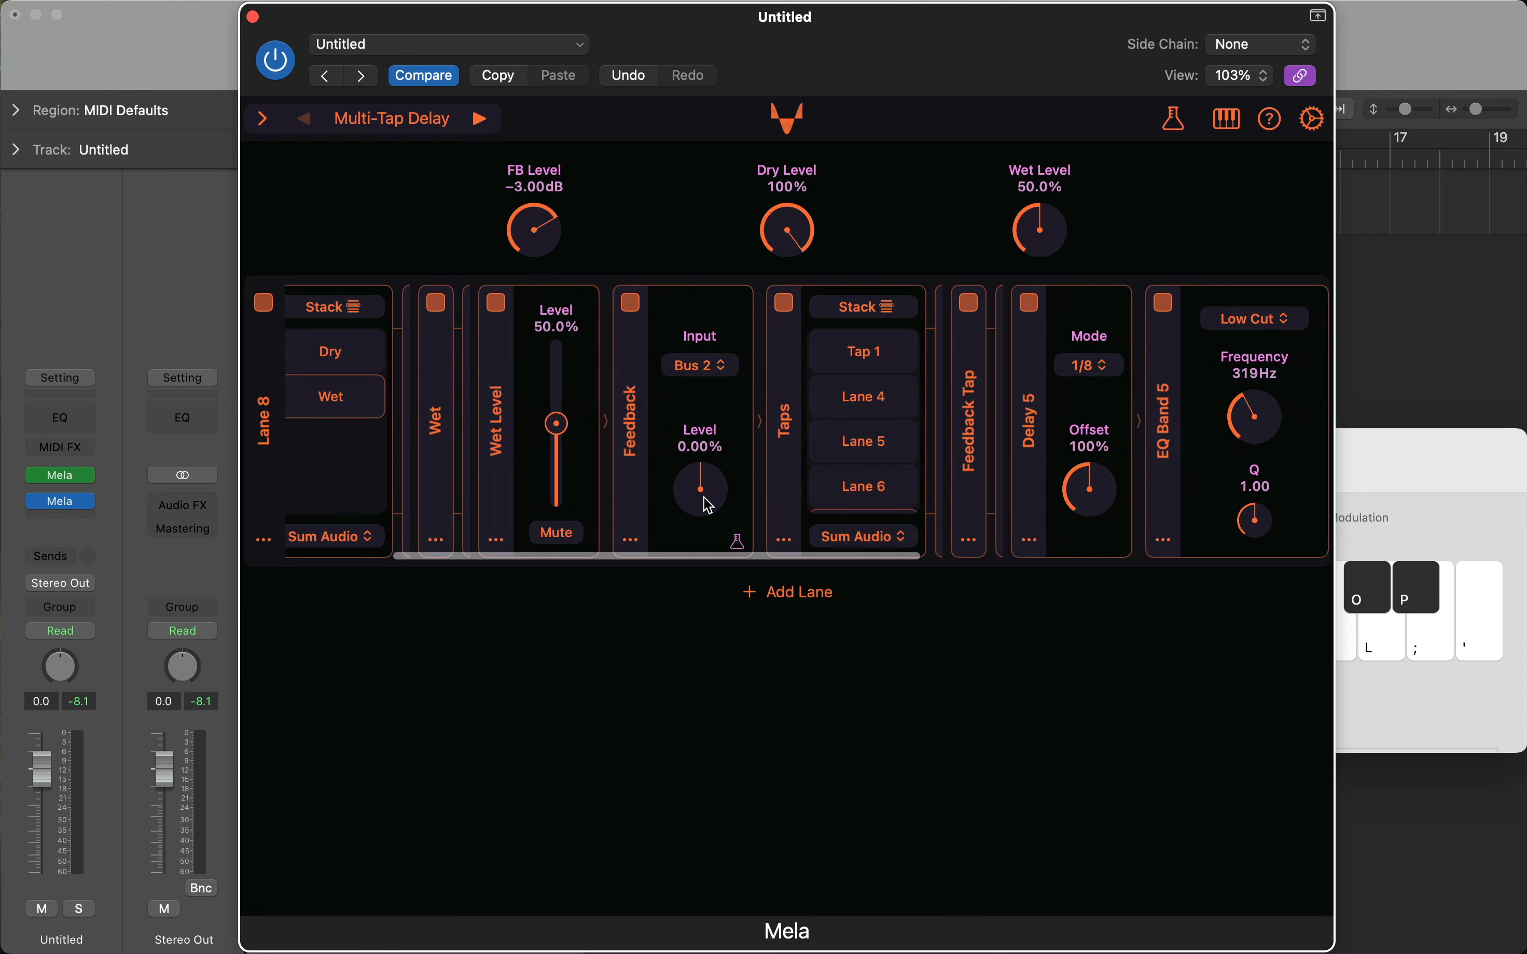
pyautogui.hscroll(3, 730, 415)
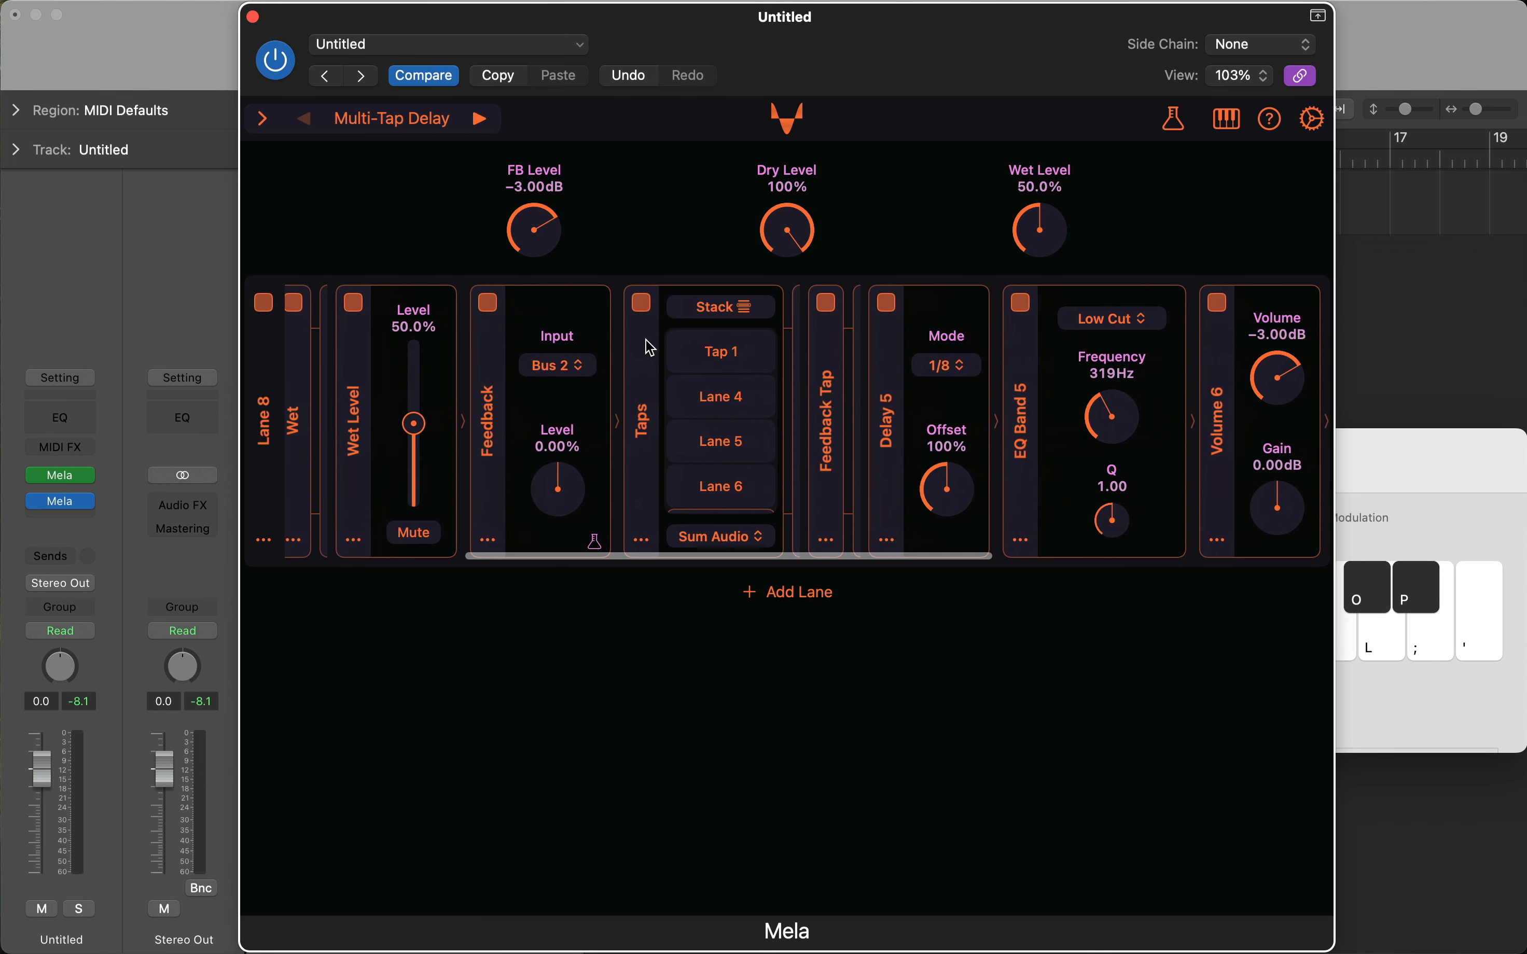
# Review the module chains of Tap 1, Lane 4, Lane 5, Lane 6 and Feedback Tap in the Taps stack
pyautogui.click(731, 356)
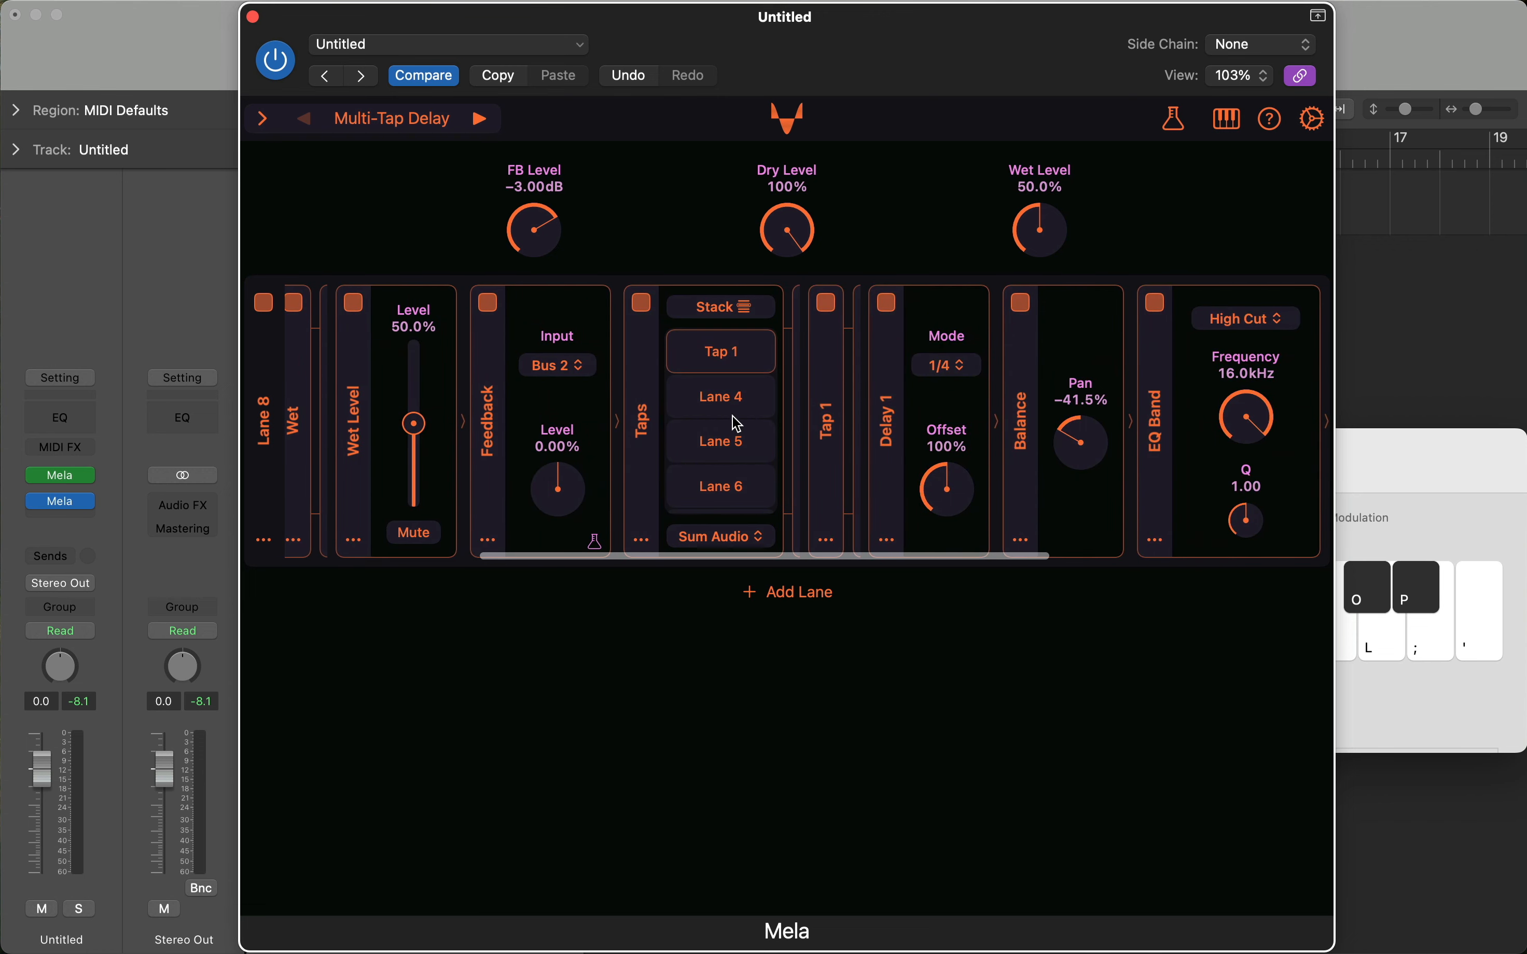
pyautogui.click(730, 409)
pyautogui.click(737, 449)
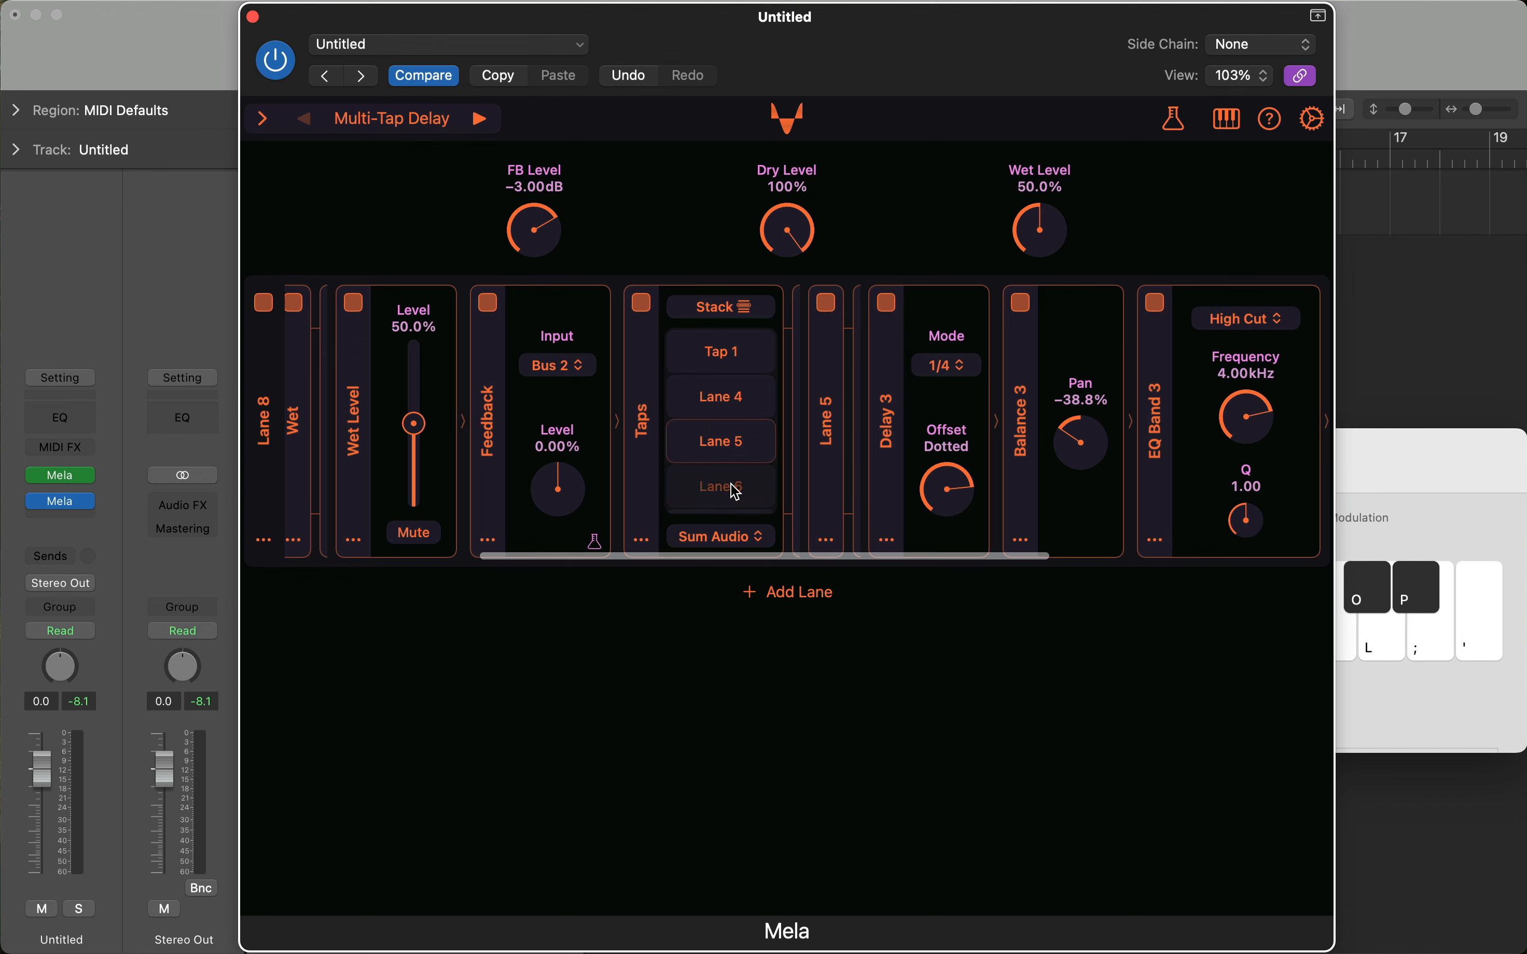
pyautogui.click(735, 486)
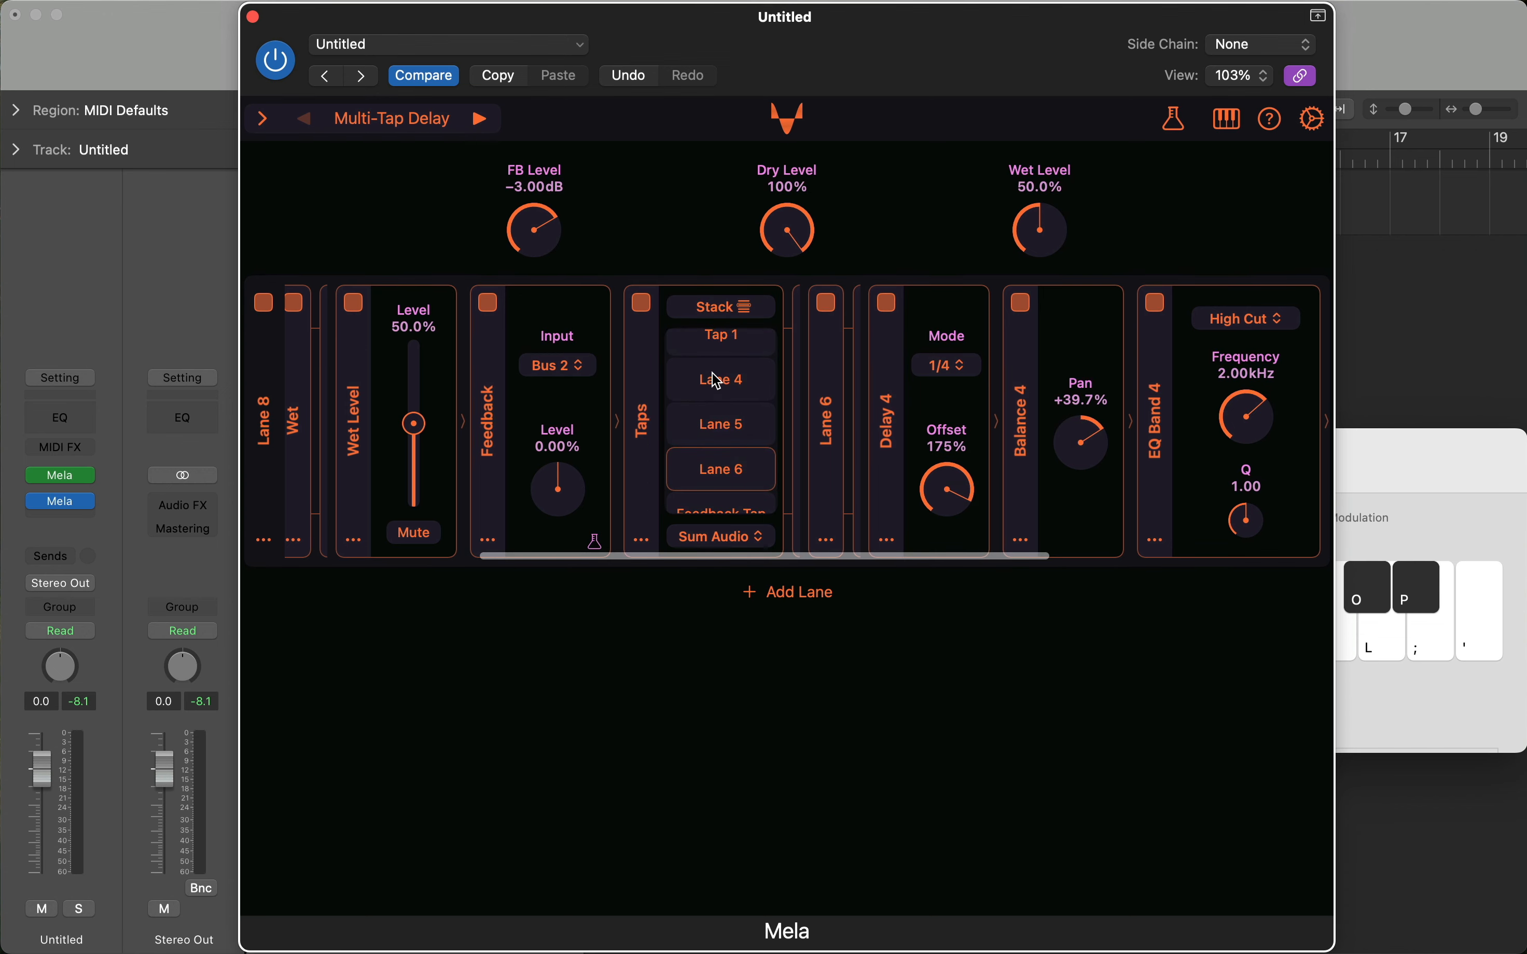
pyautogui.click(730, 500)
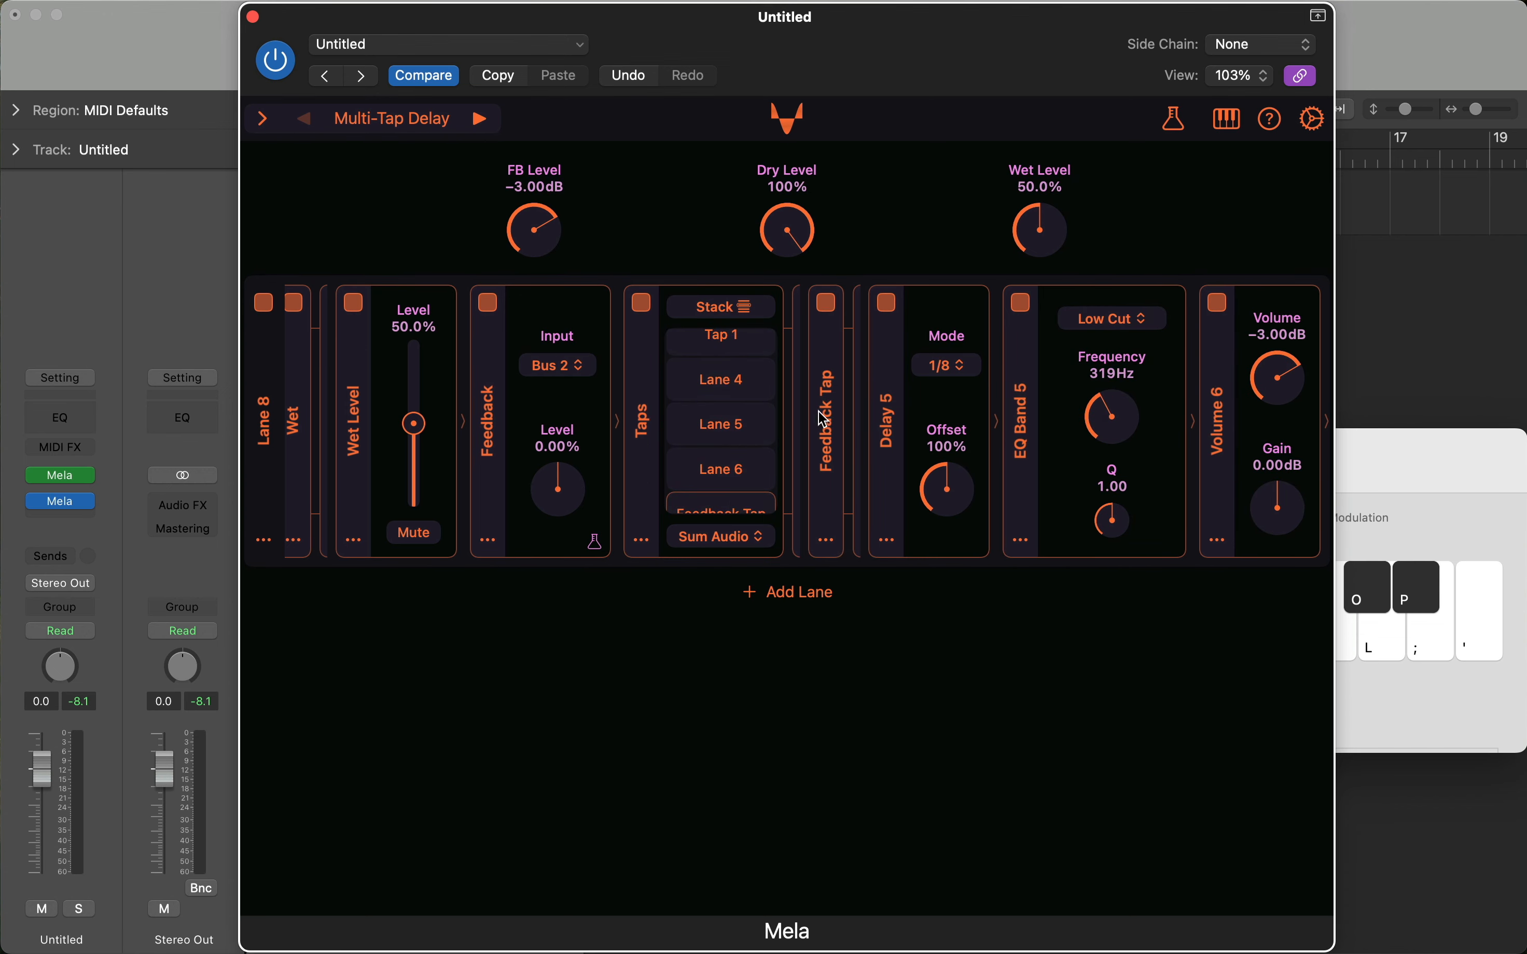
pyautogui.hscroll(5, 1019, 427)
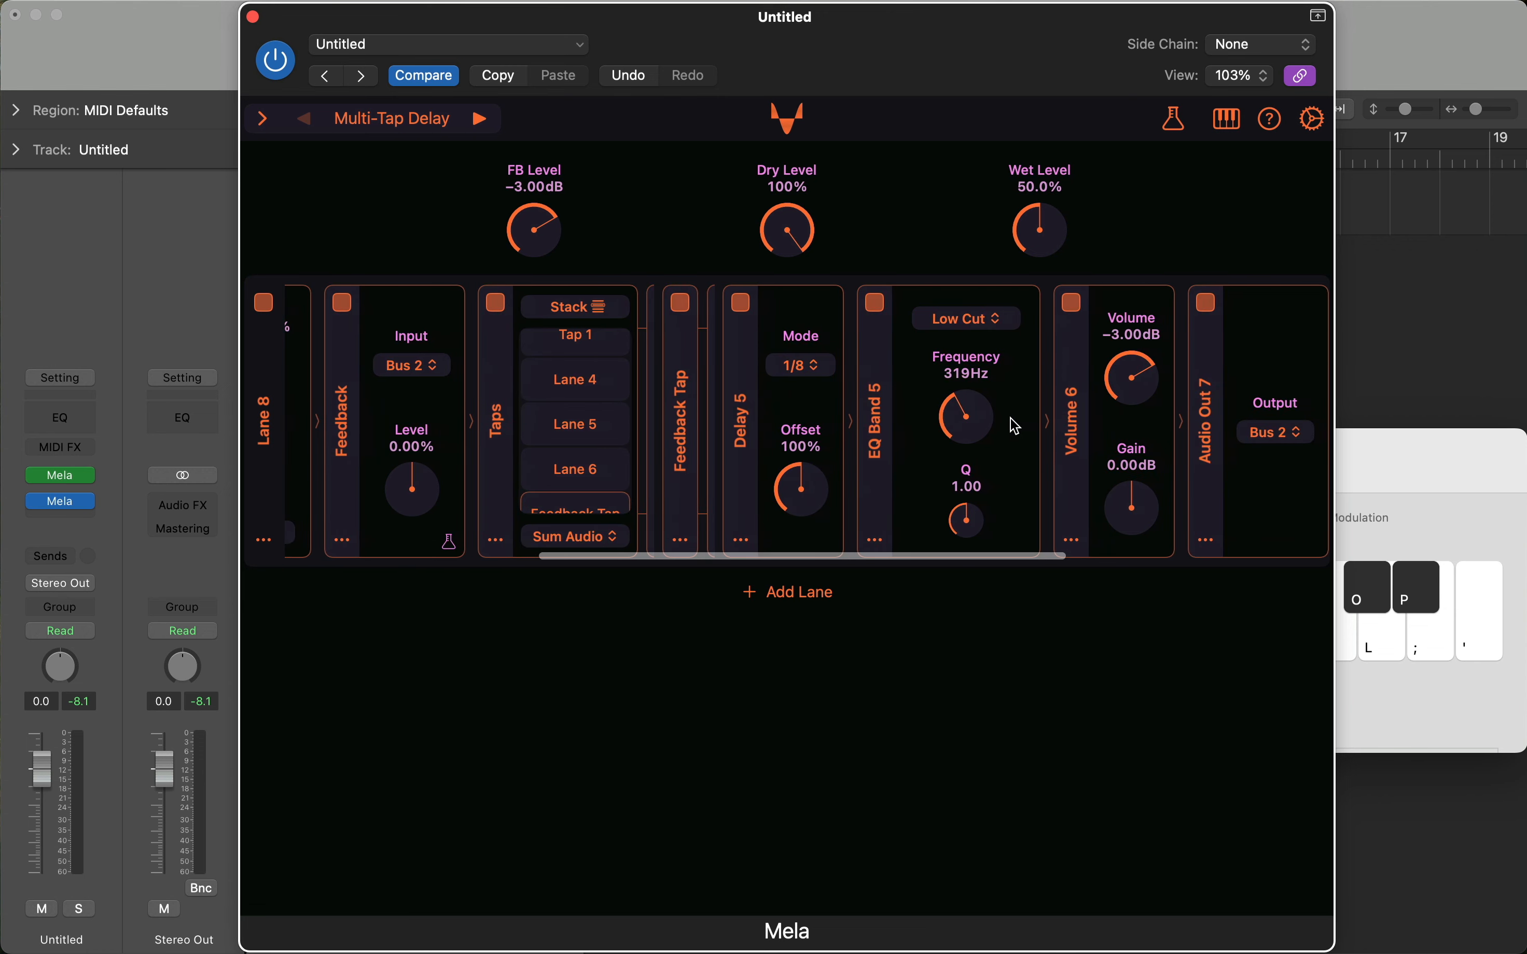
pyautogui.hscroll(3, 957, 422)
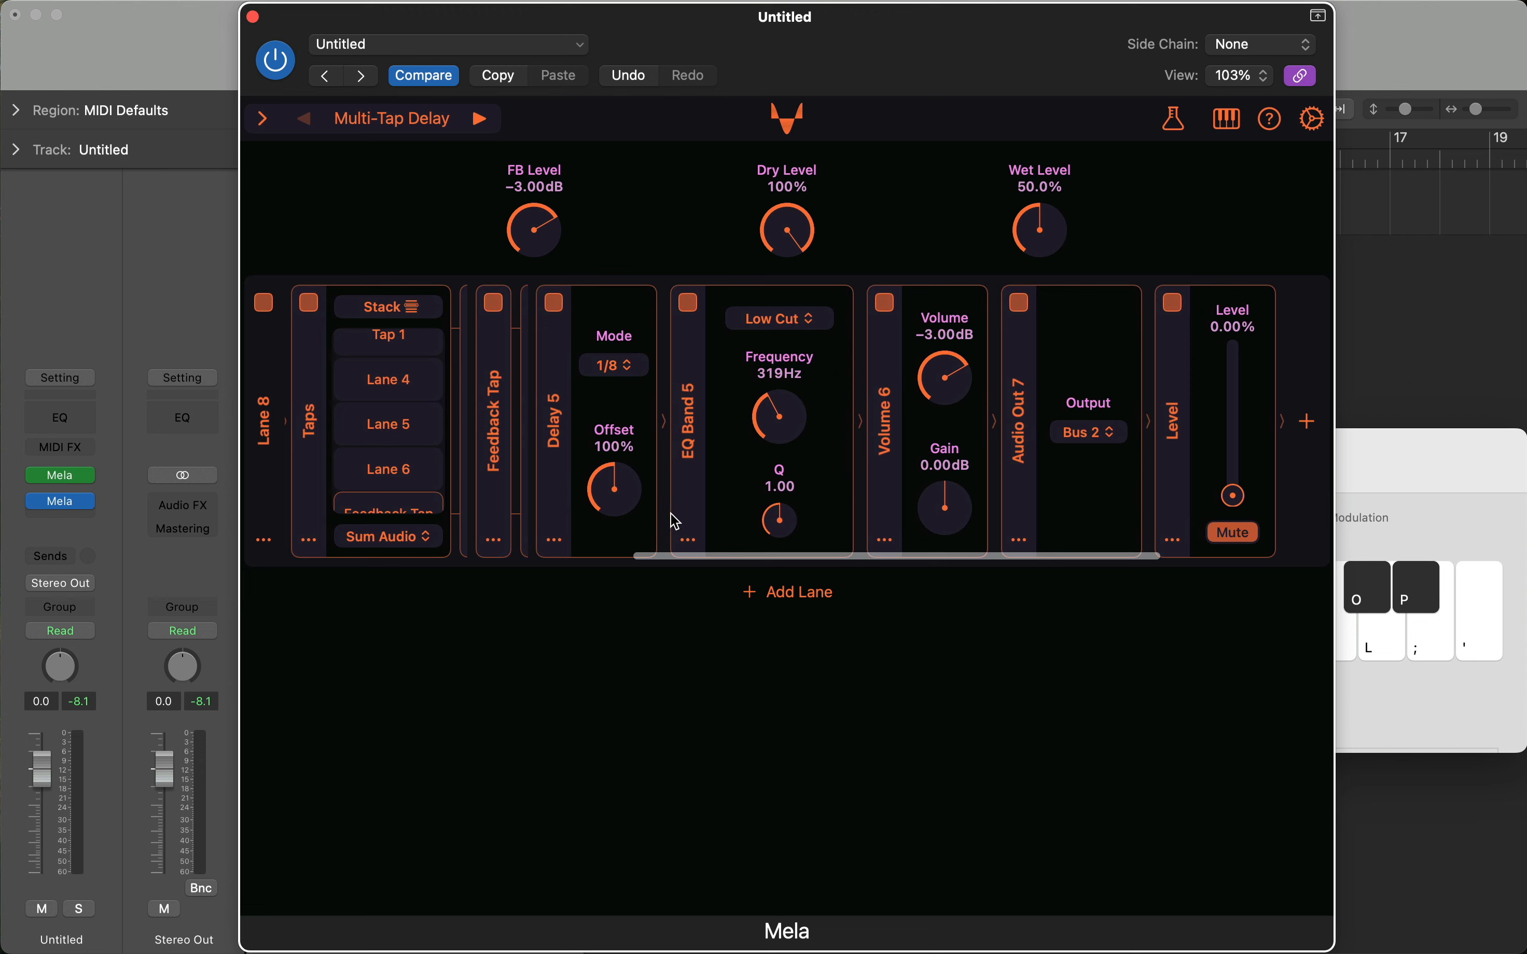
# Display Lane 6 of the Taps stack and inspect its path through to the final Audio Out module
pyautogui.click(421, 472)
pyautogui.hscroll(3, 1084, 443)
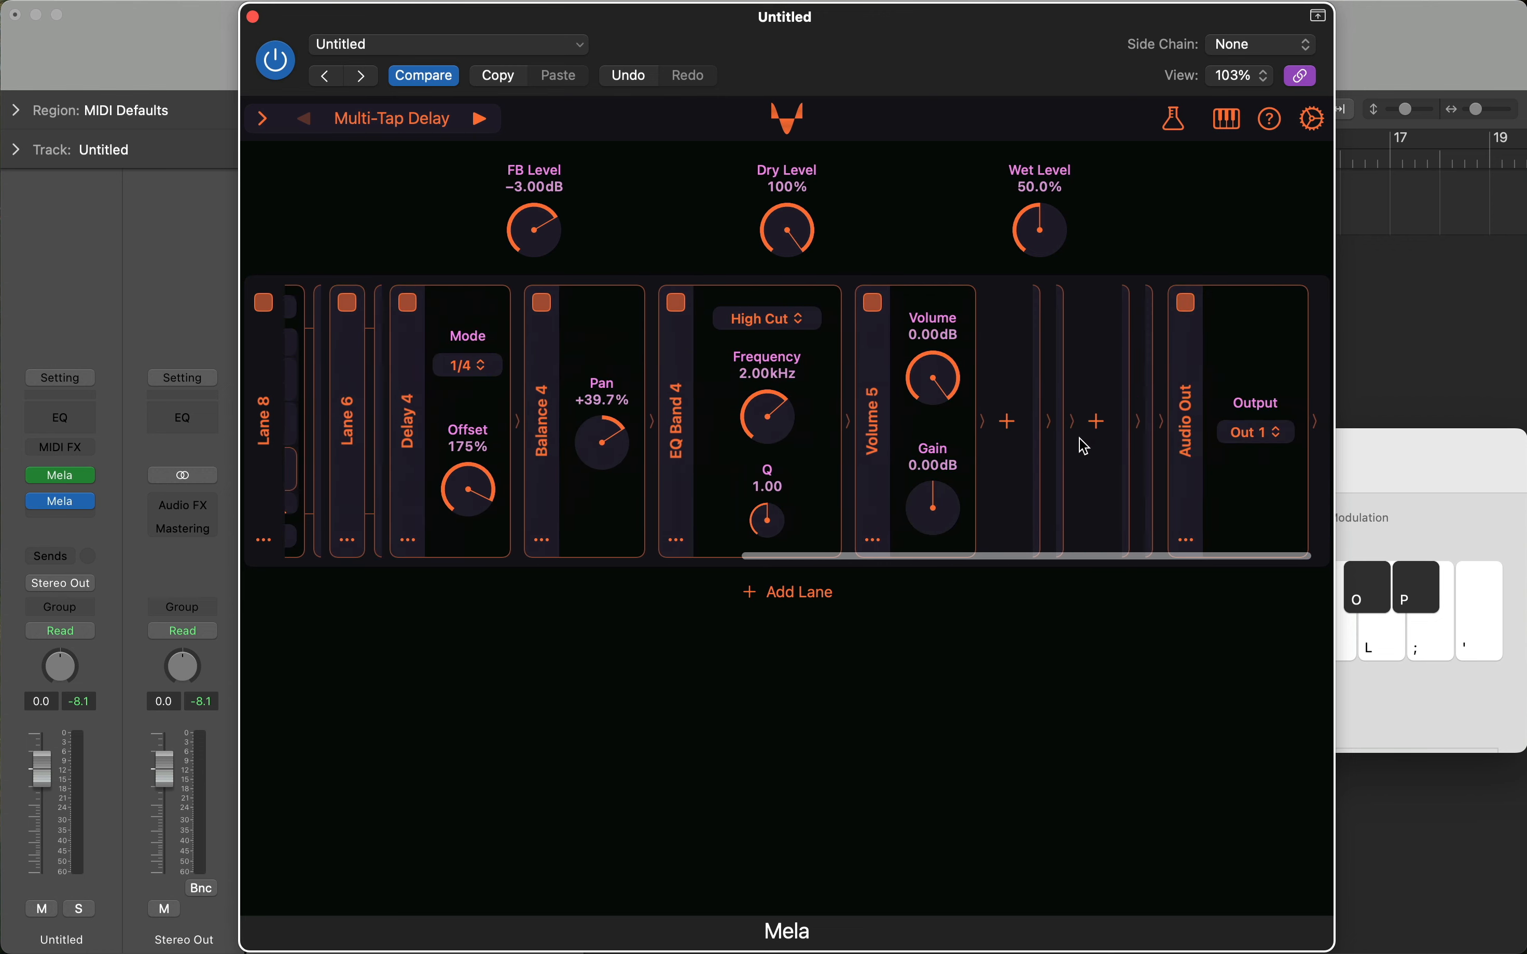
pyautogui.hscroll(-5, 824, 443)
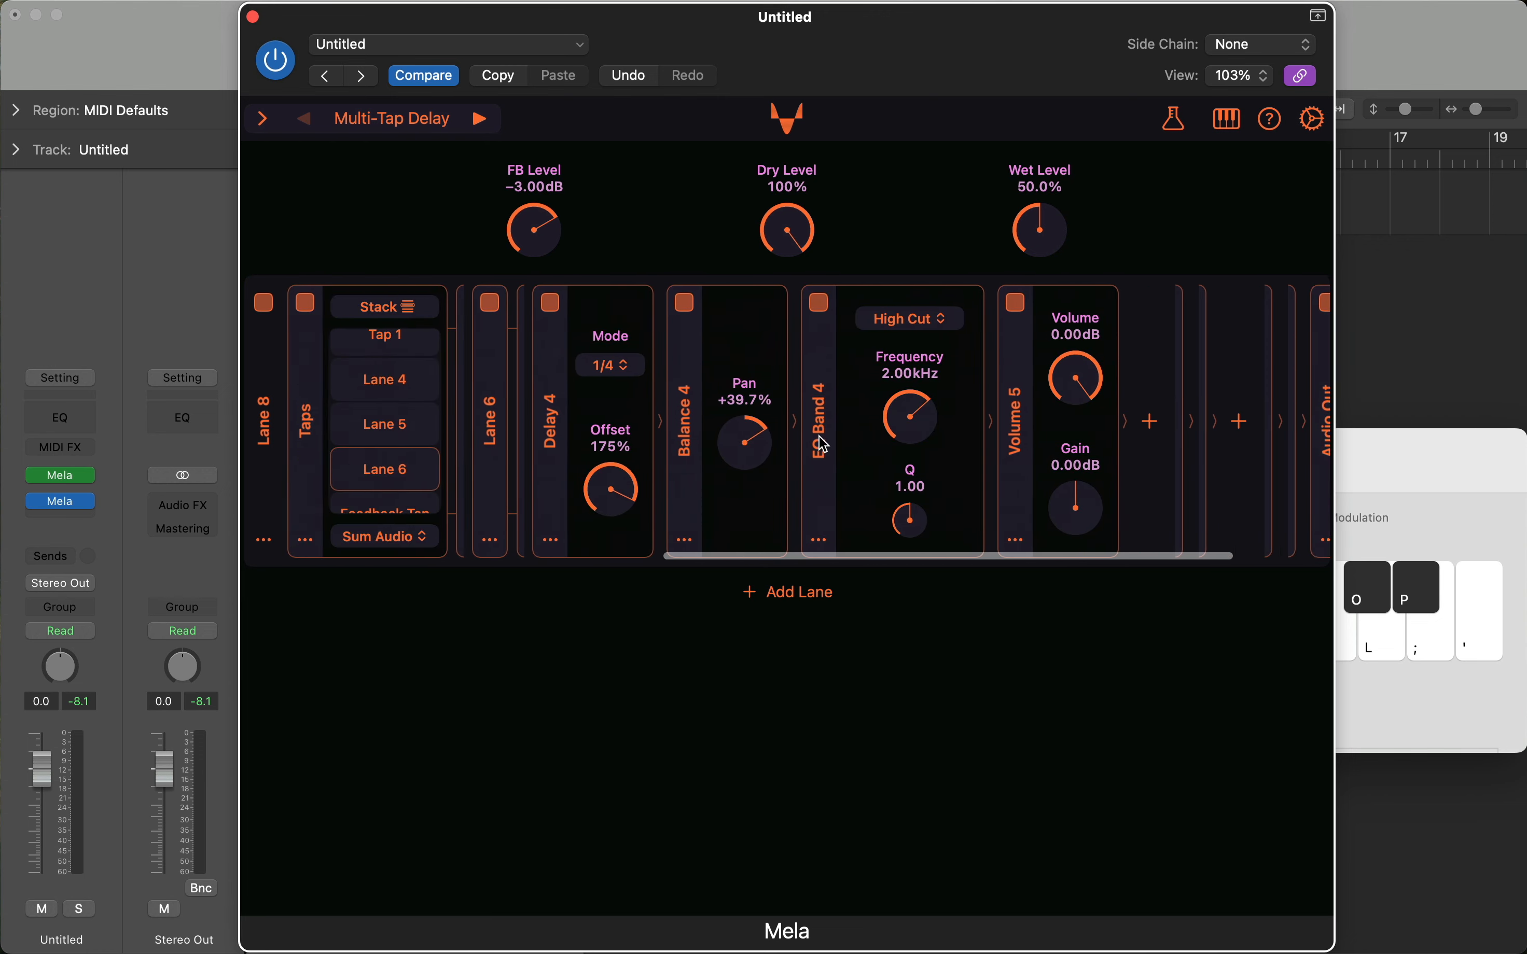
pyautogui.hscroll(-2, 824, 444)
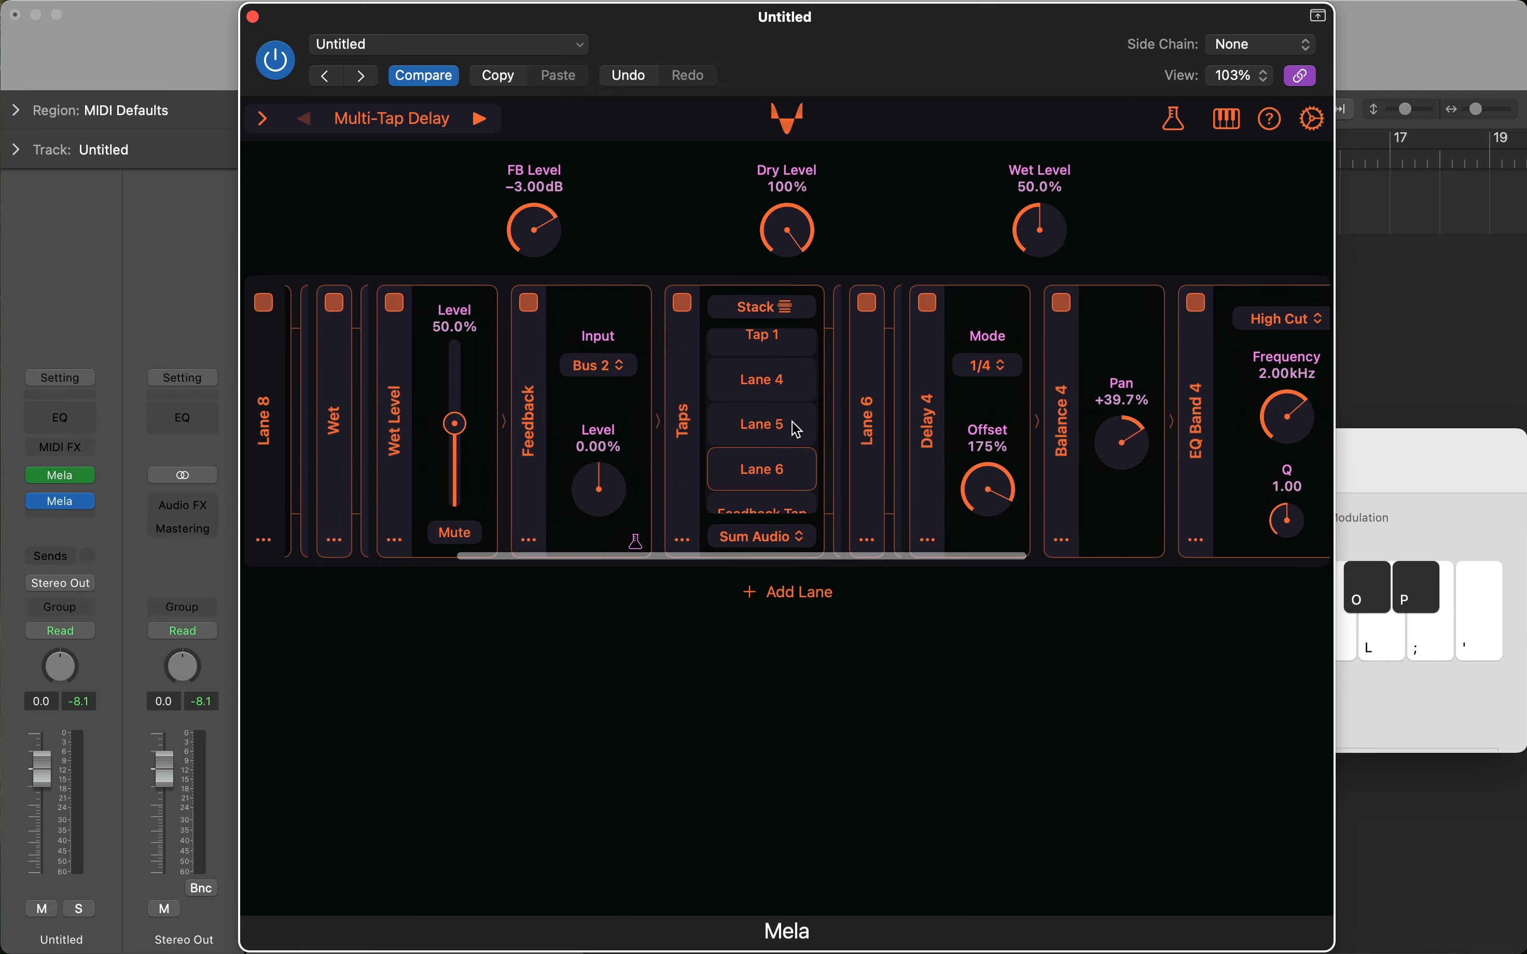
# Play the C2 note again on the Musical Typing keyboard to hear the delay without feedback
pyautogui.click(1451, 491)
pyautogui.click(983, 639)
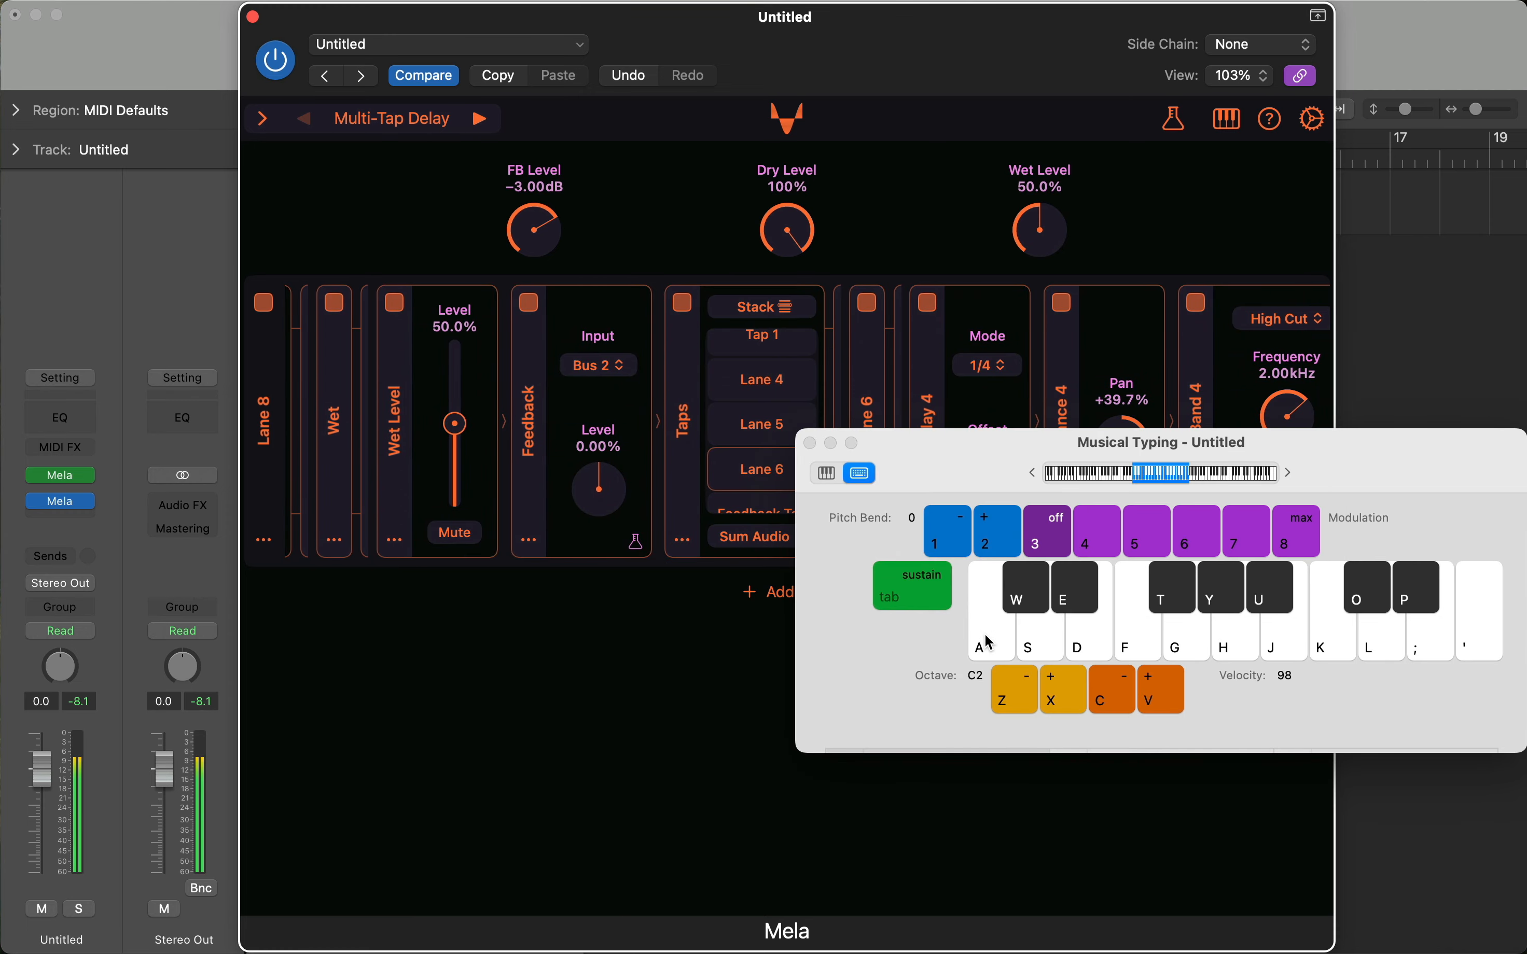
pyautogui.click(599, 664)
# Audition a note with the Feedback module's Level at +97.0%, and reset that Level to 0.00%
pyautogui.moveTo(606, 491); pyautogui.dragTo(586, 437)
pyautogui.click(1471, 491)
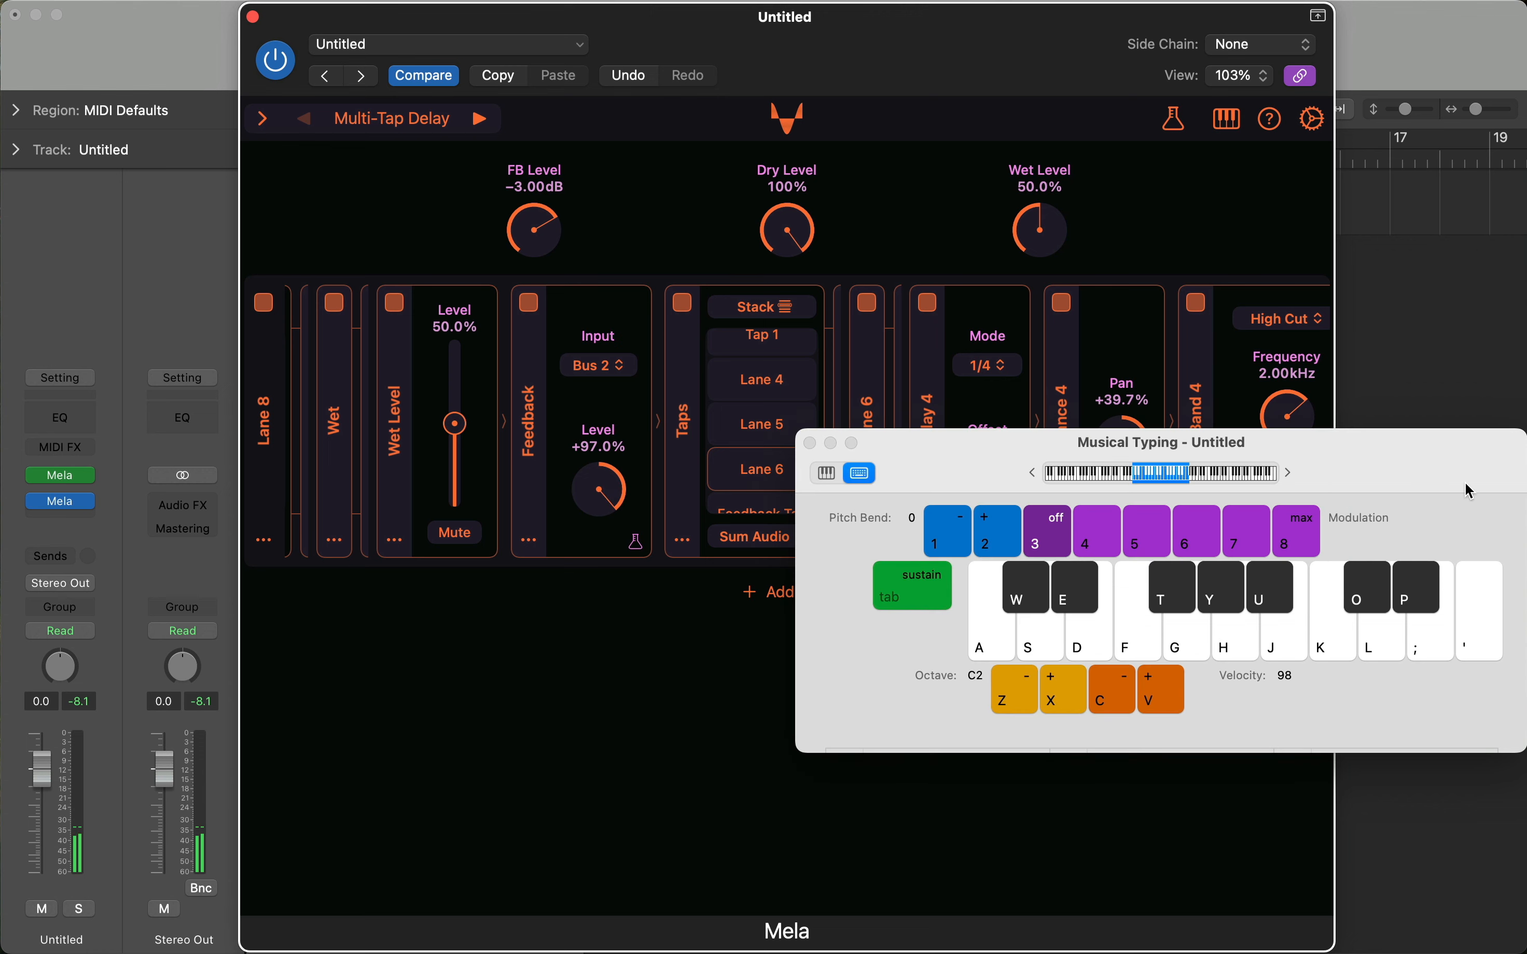
pyautogui.click(983, 637)
pyautogui.click(596, 487)
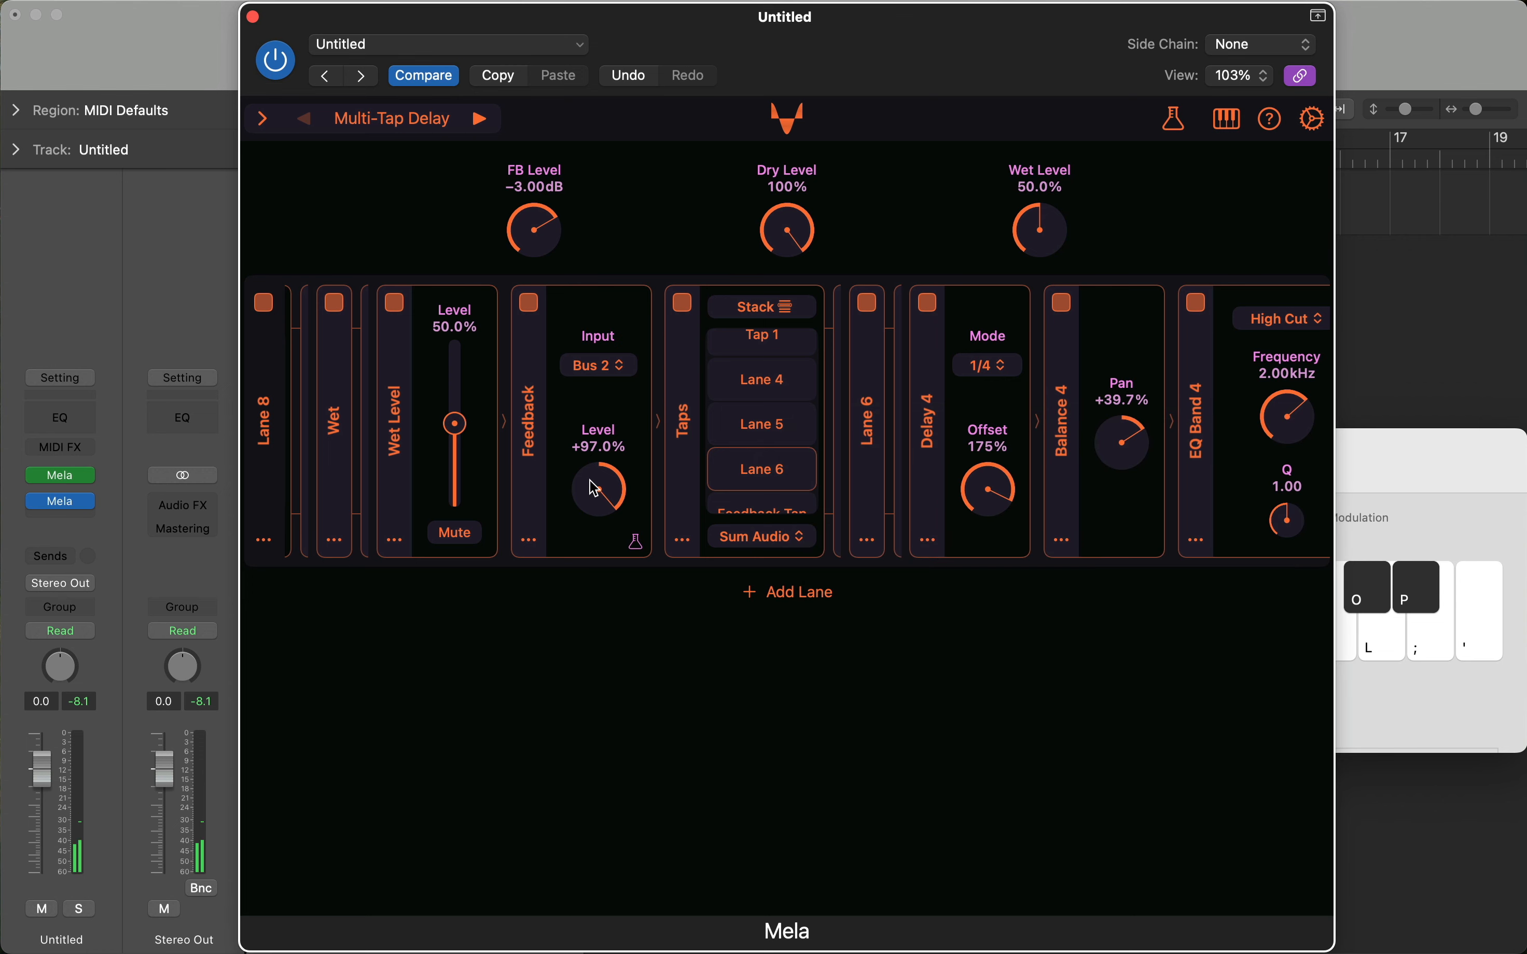
pyautogui.keyDown('alt'); pyautogui.click(596, 487); pyautogui.keyUp('alt')
# Return to the start of the lane and open Mela's version and copyright information
pyautogui.hscroll(-5, 596, 487)
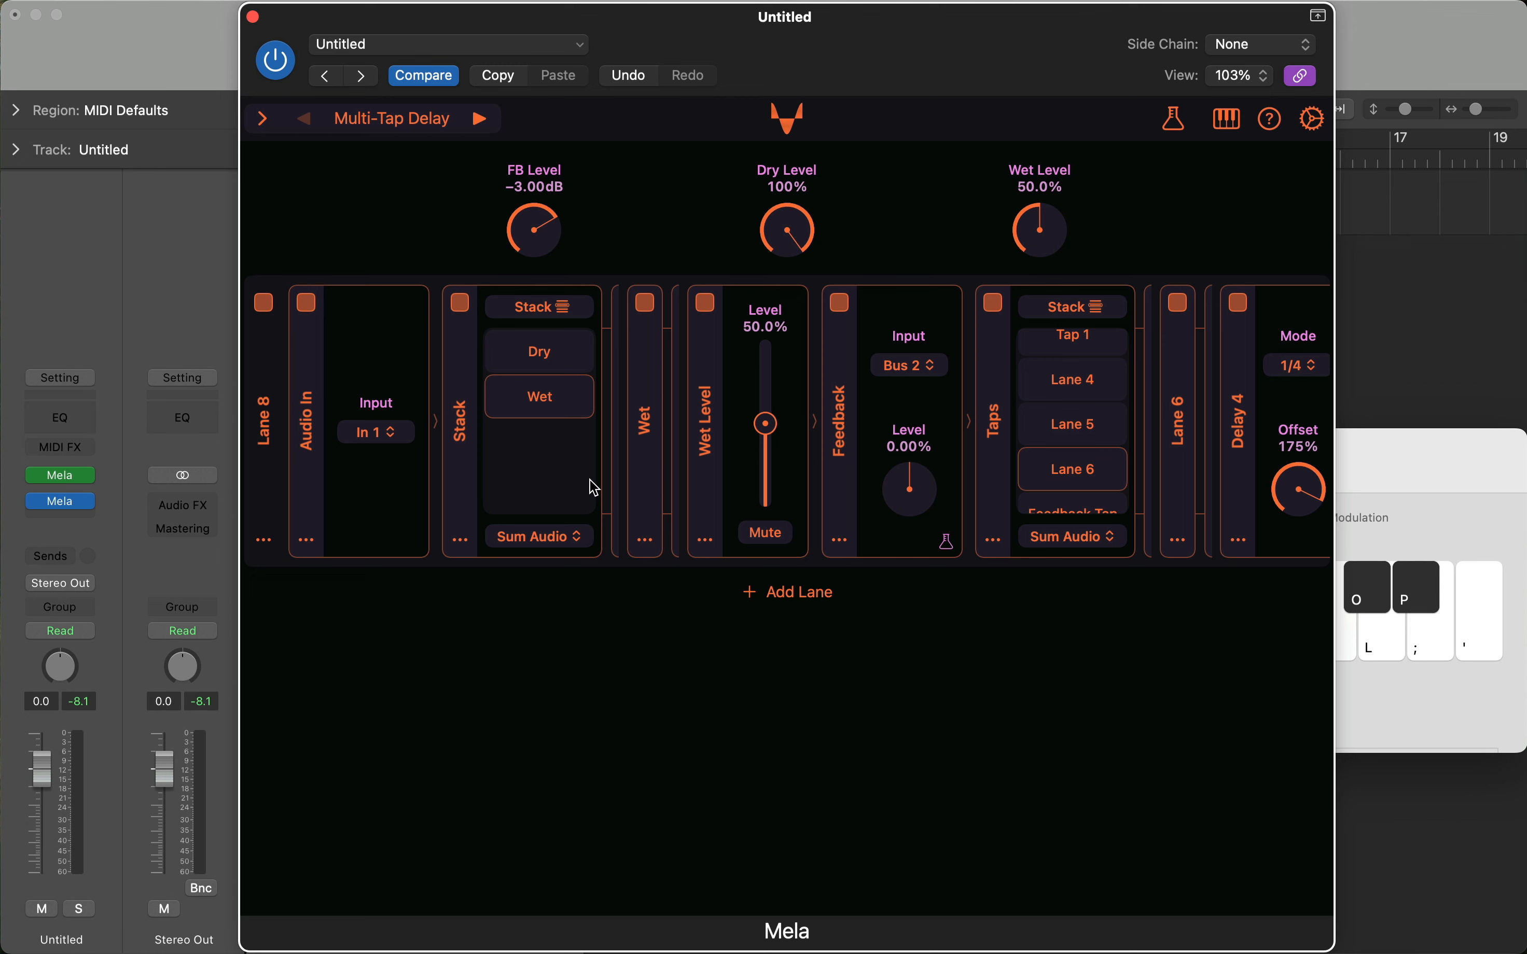
pyautogui.click(787, 123)
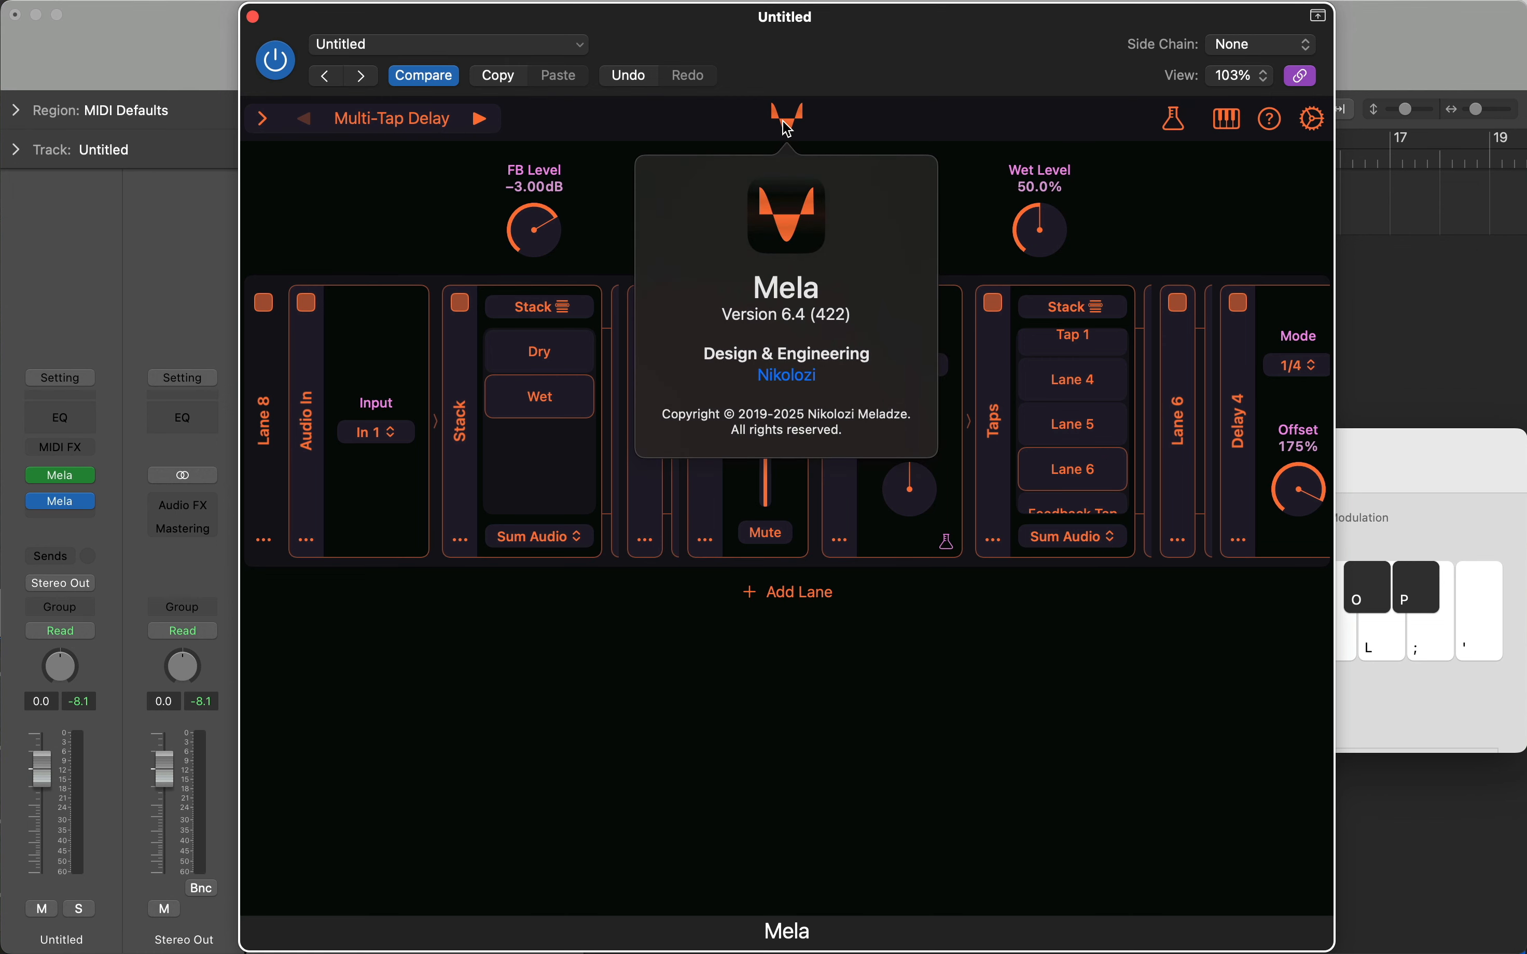